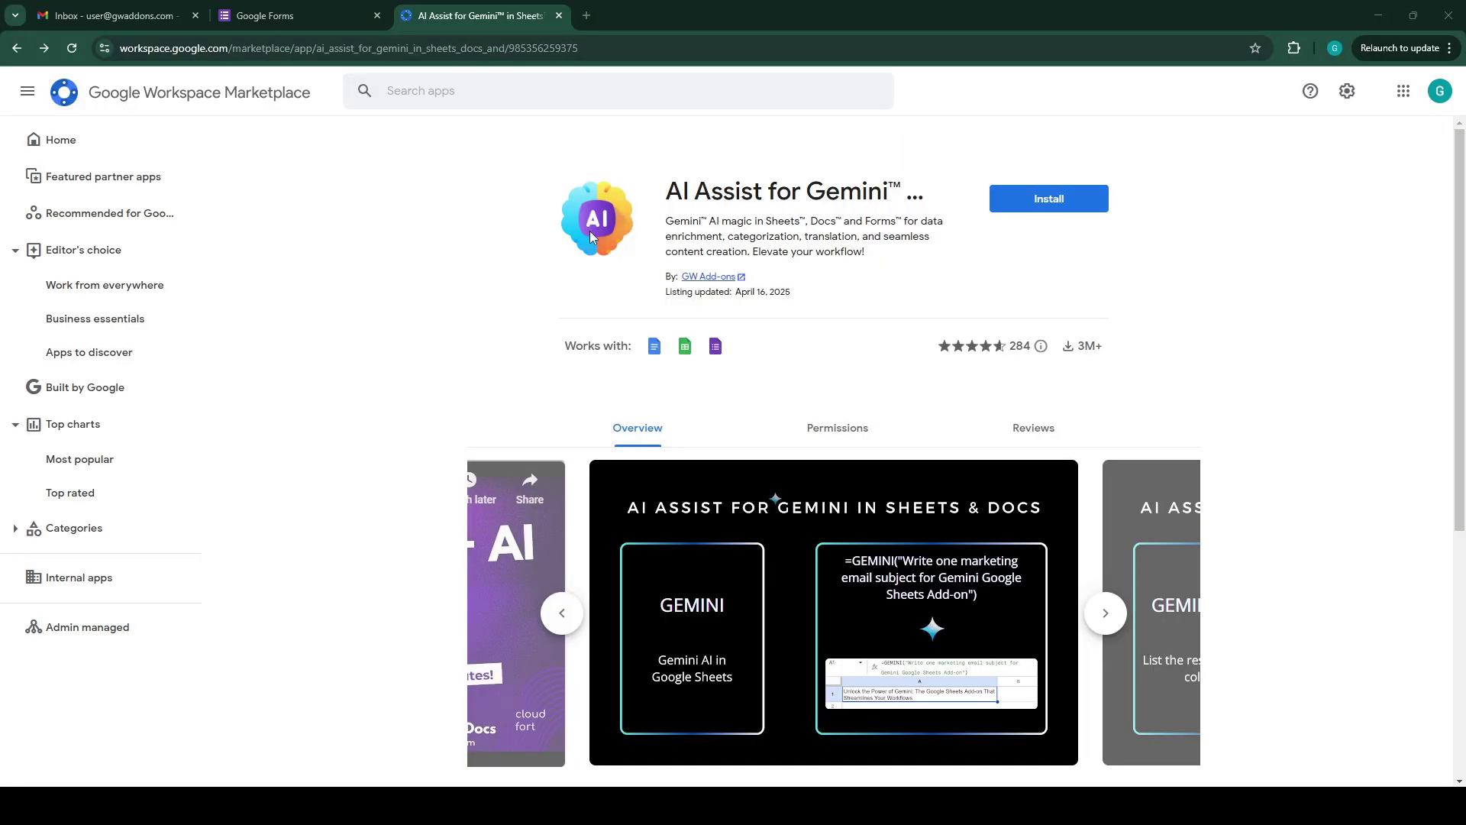
Create a blank form and title it 'Quiz Demo by AI Assist'.
{"action": "left_click", "coordinate": [348, 8]}
{"action": "left_click", "coordinate": [384, 197]}
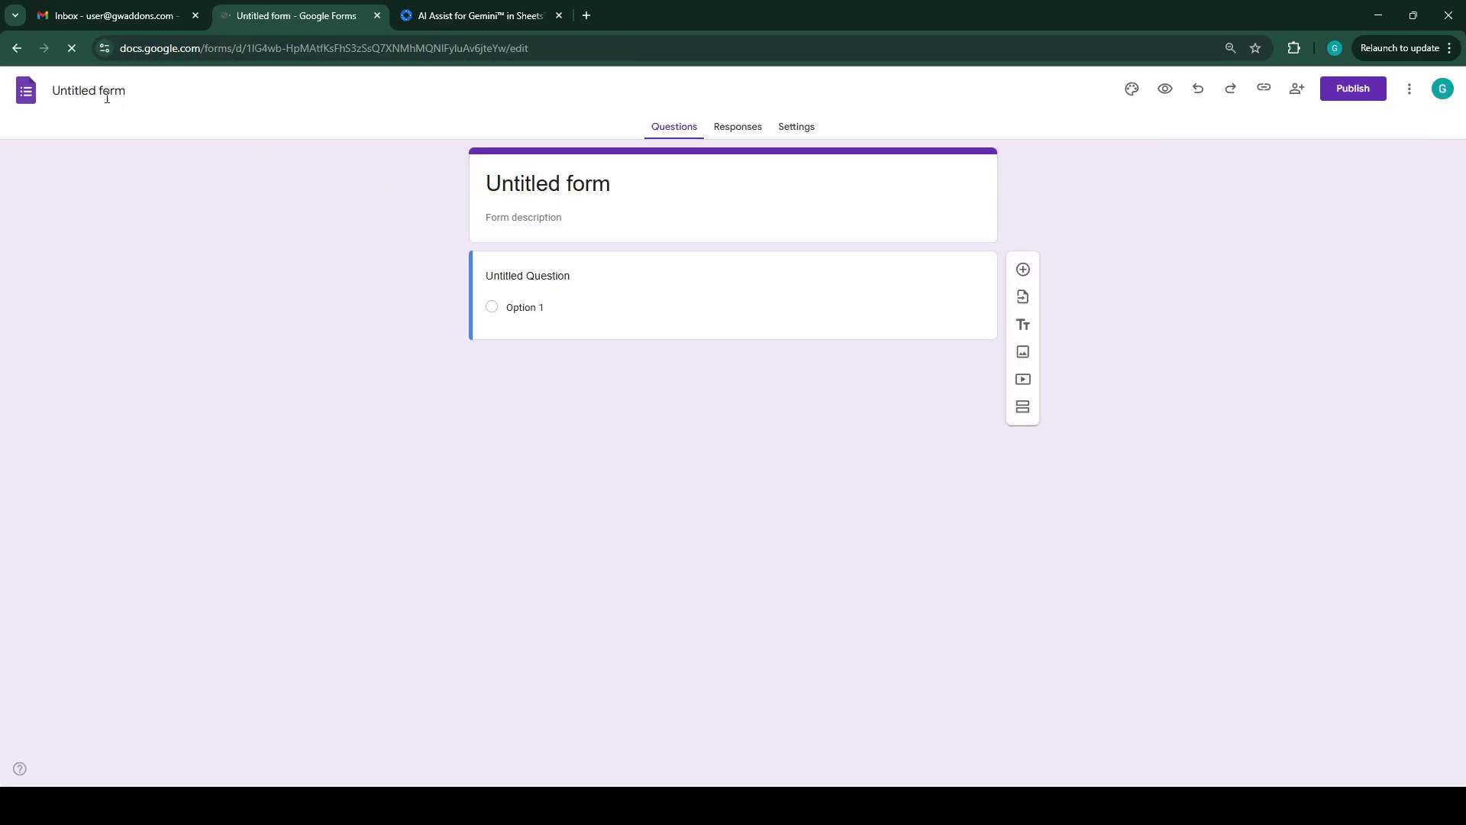
{"action": "left_click", "coordinate": [93, 91]}
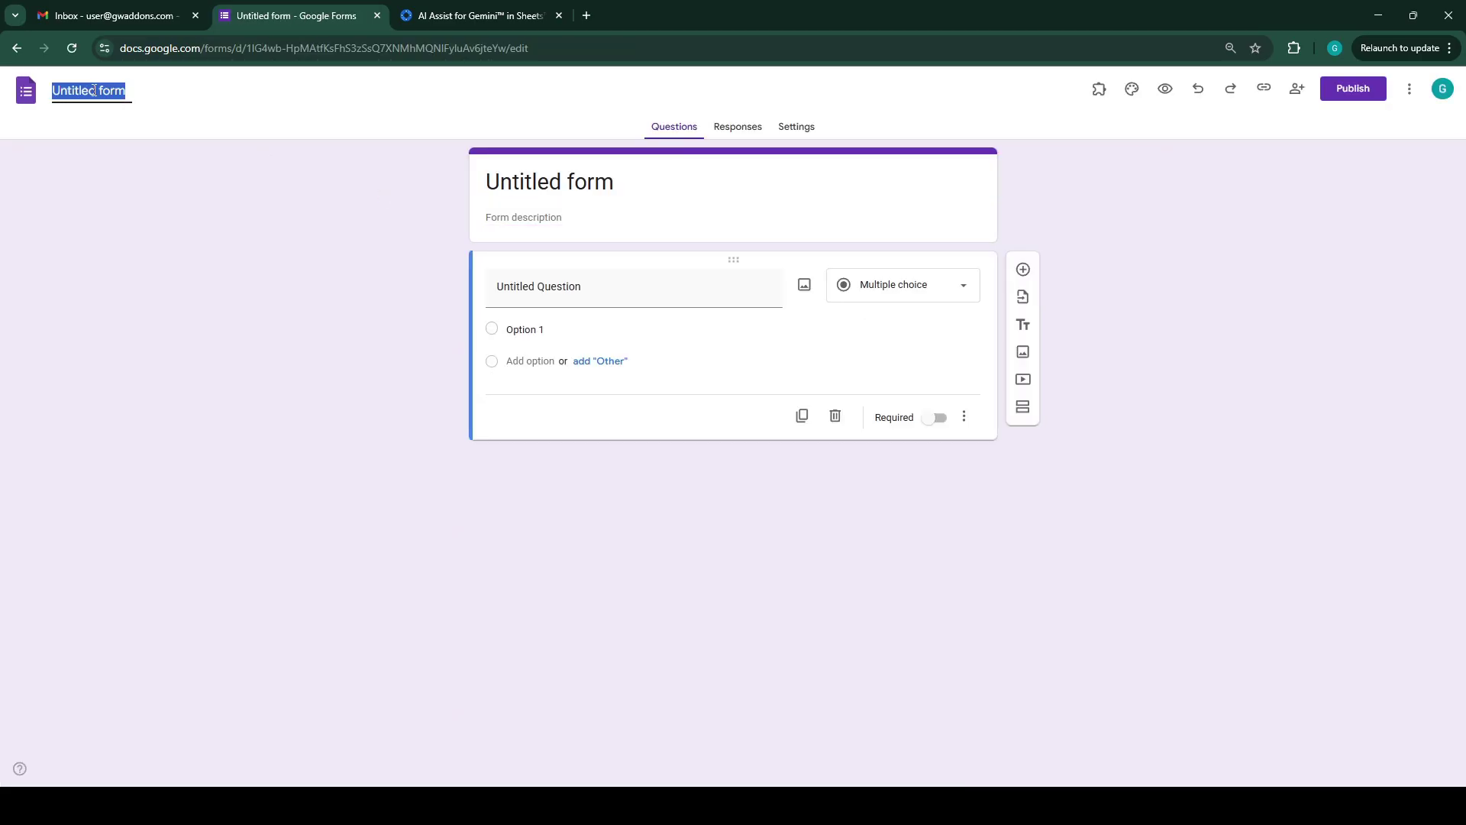
{"action": "type", "text": "Quiz Demo by AI Assist"}
{"action": "left_click", "coordinate": [575, 193]}
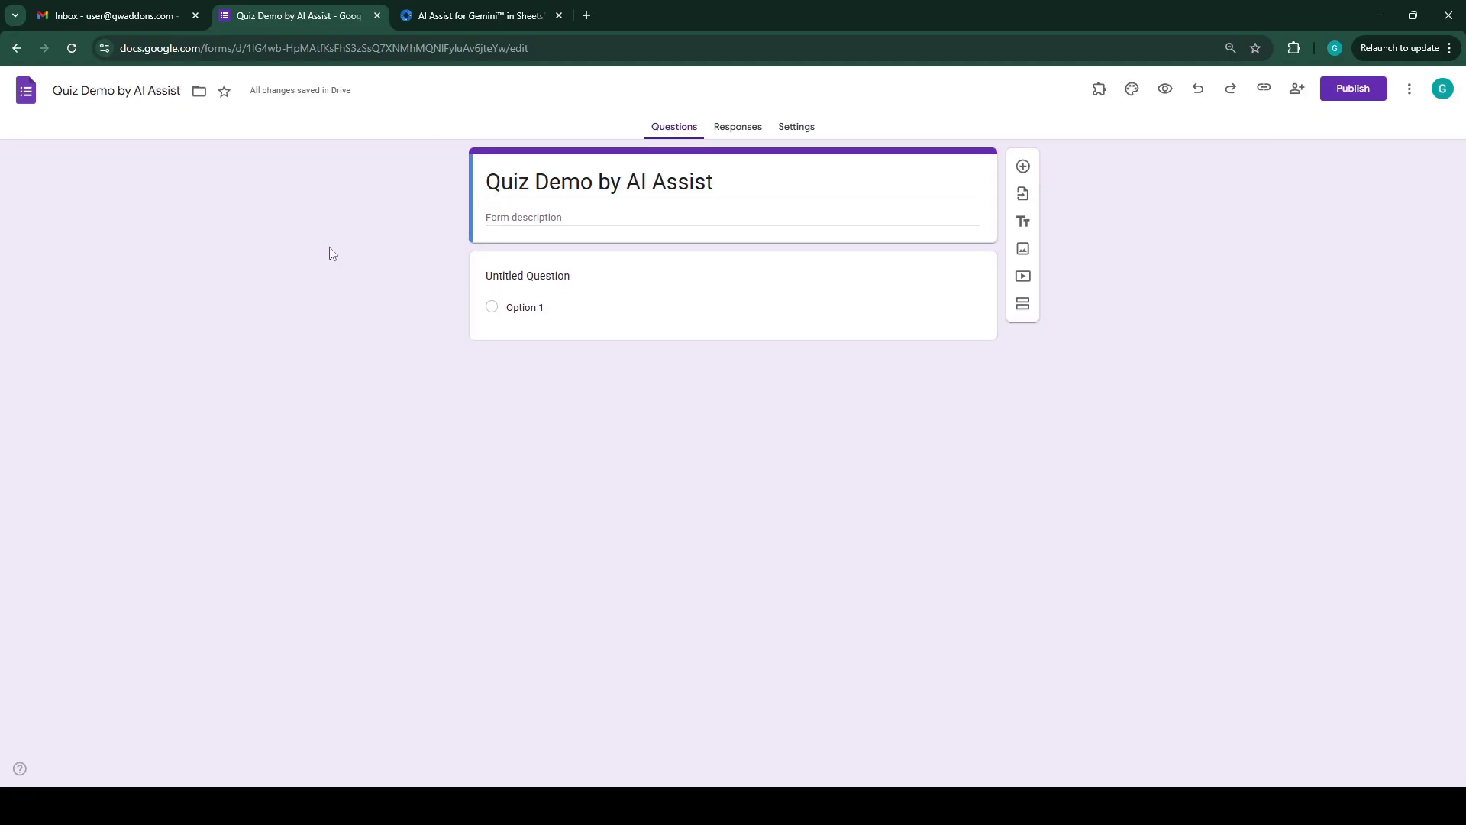
{"action": "key", "text": "ctrl+Tab"}
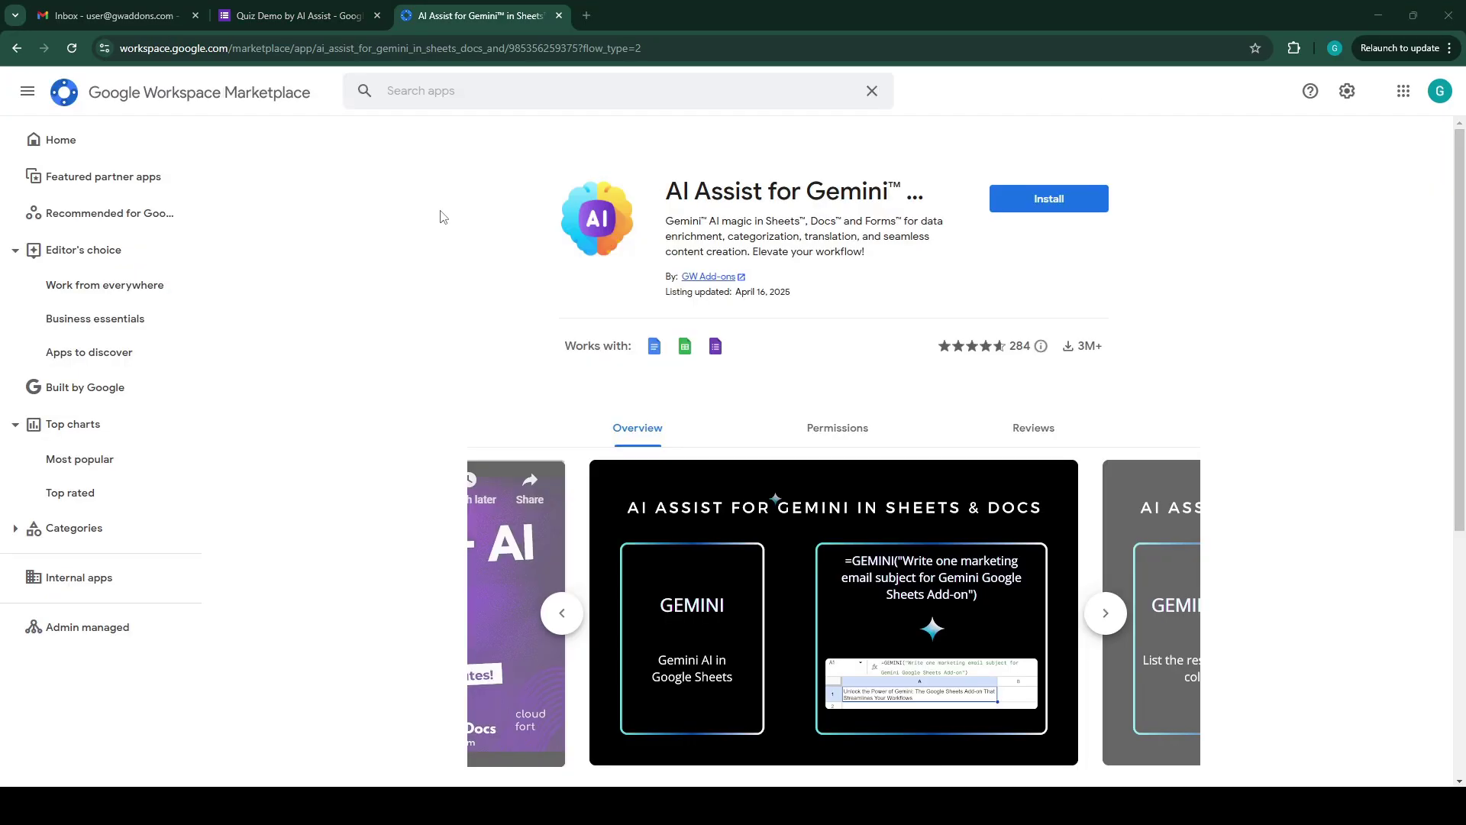
{"action": "left_click", "coordinate": [461, 95]}
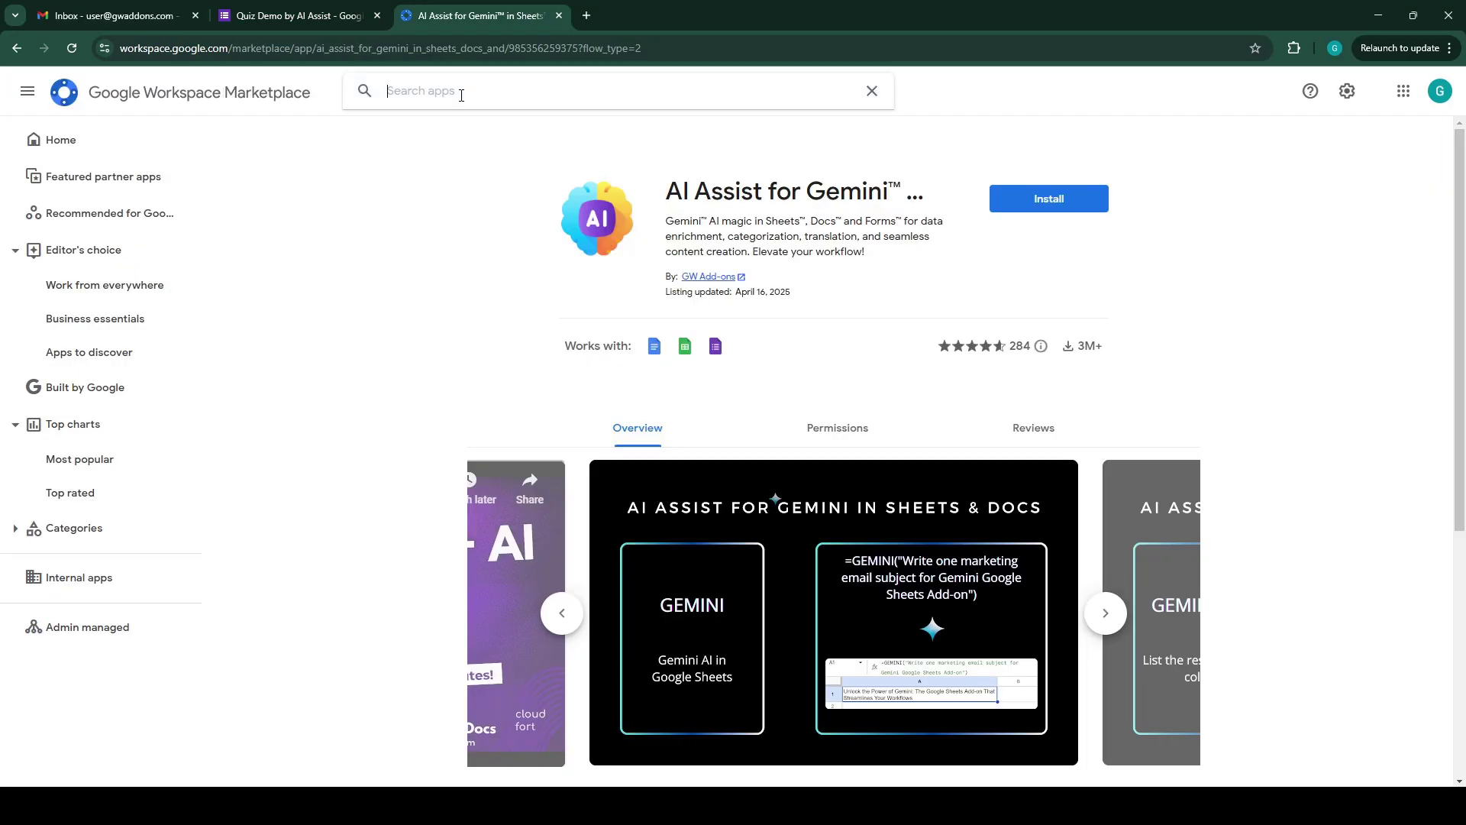
{"action": "type", "text": "ai a"}
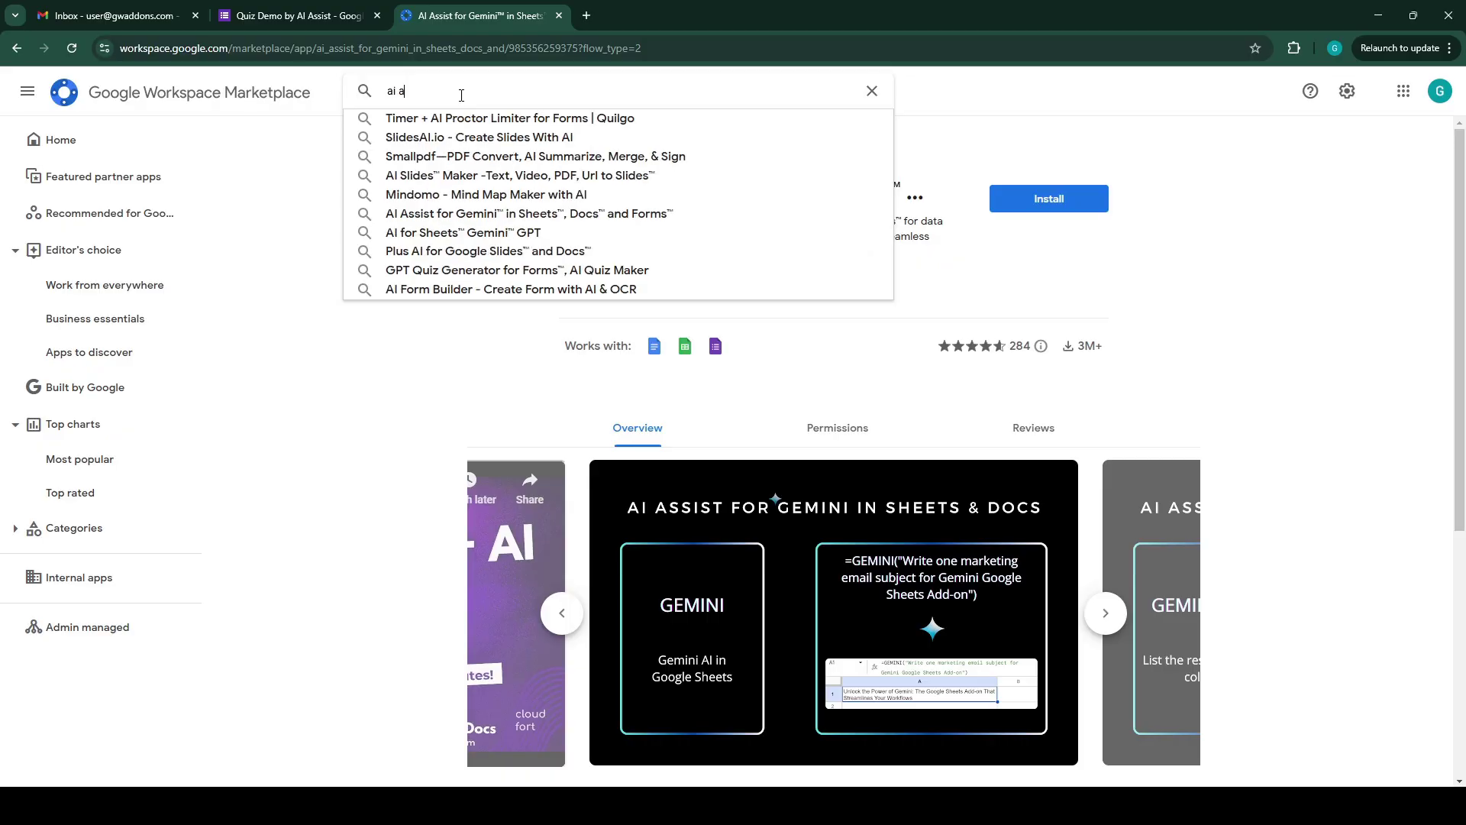
{"action": "type", "text": "ssist for gemini"}
{"action": "key", "text": "Return"}
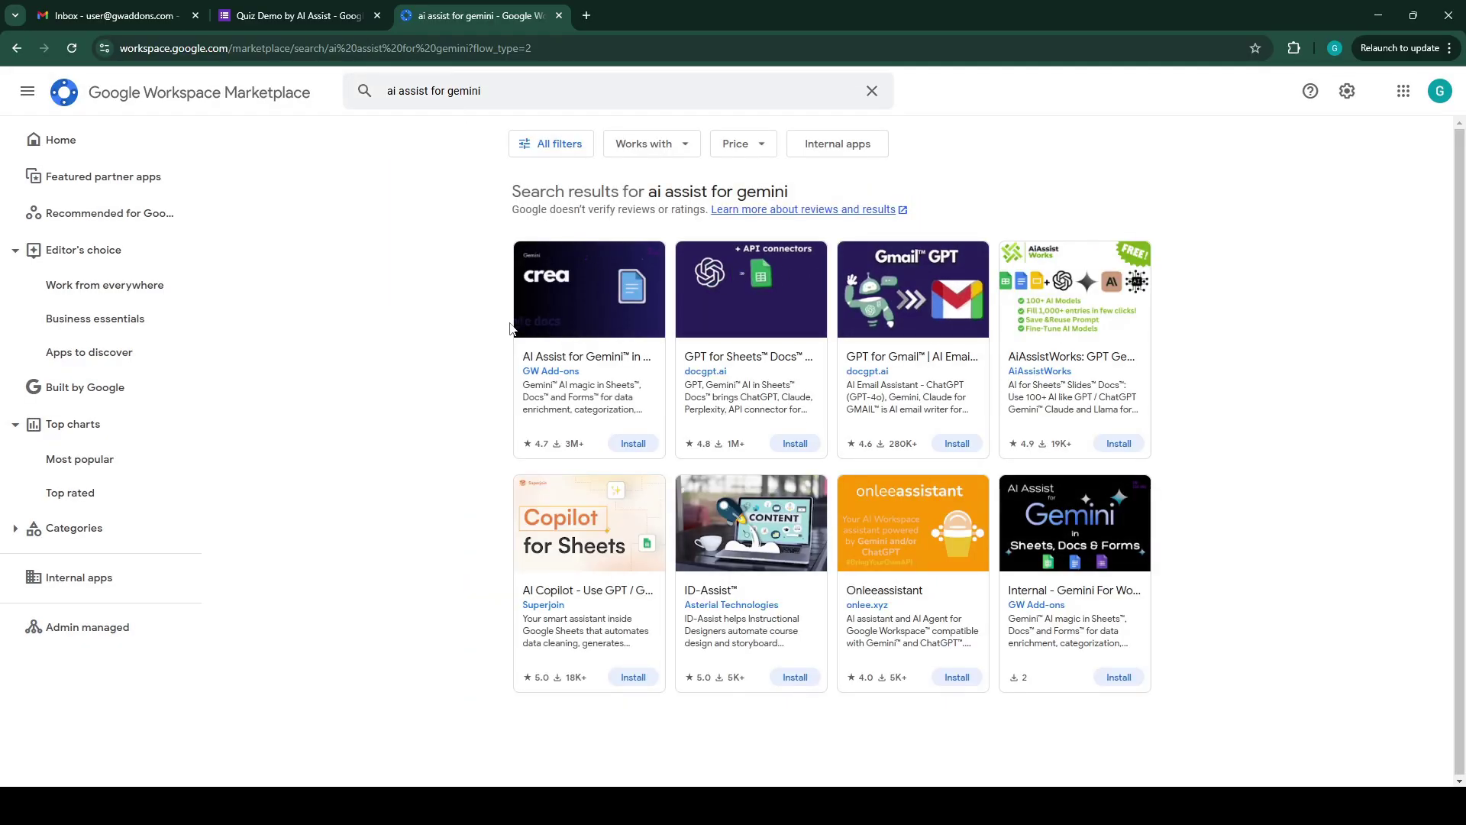
{"action": "left_click", "coordinate": [597, 327]}
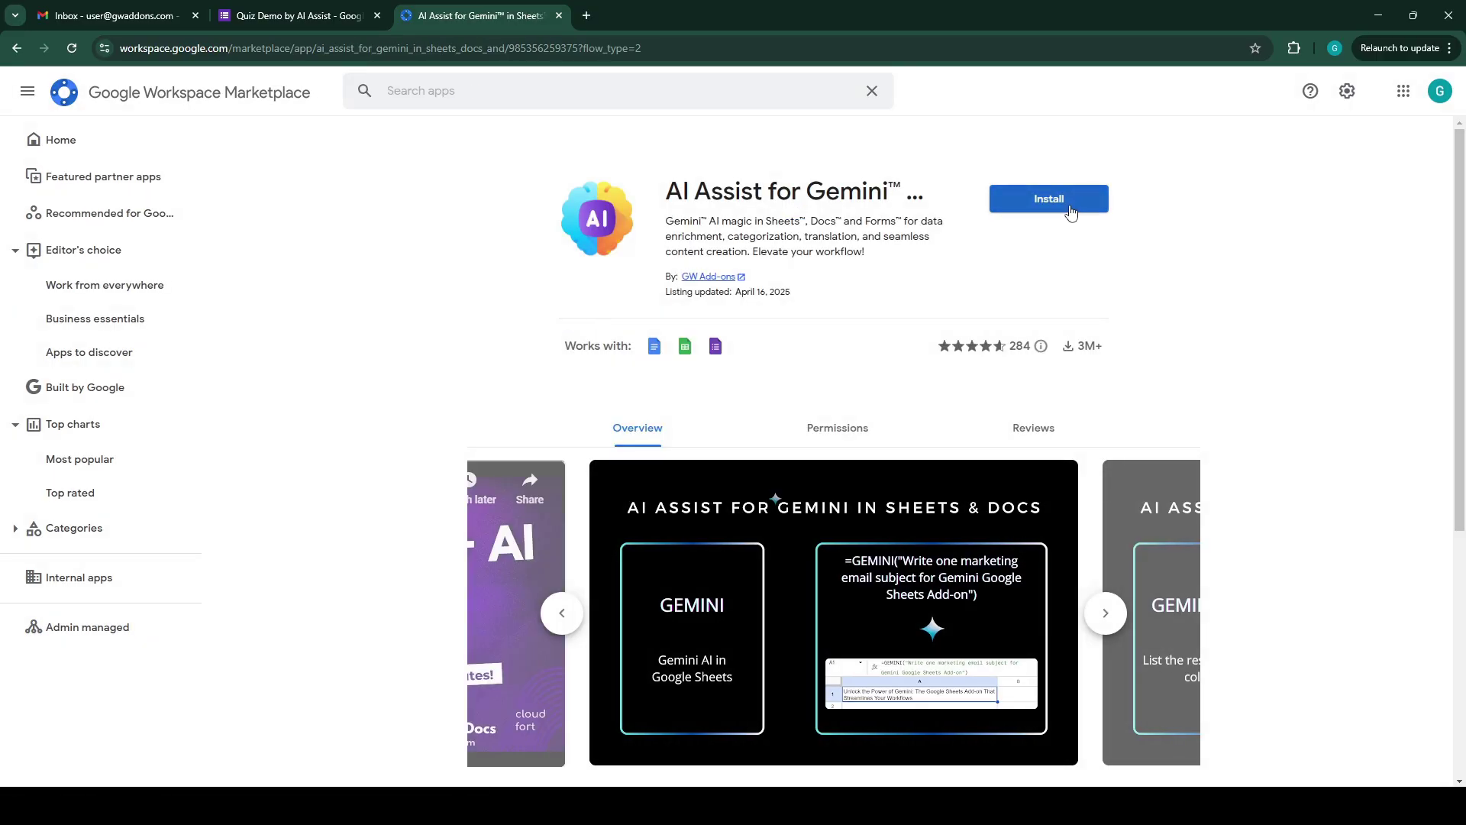
Search Get add-ons for 'ai assist' and open the AI Assist for Gemini listing.
{"action": "left_click", "coordinate": [321, 14]}
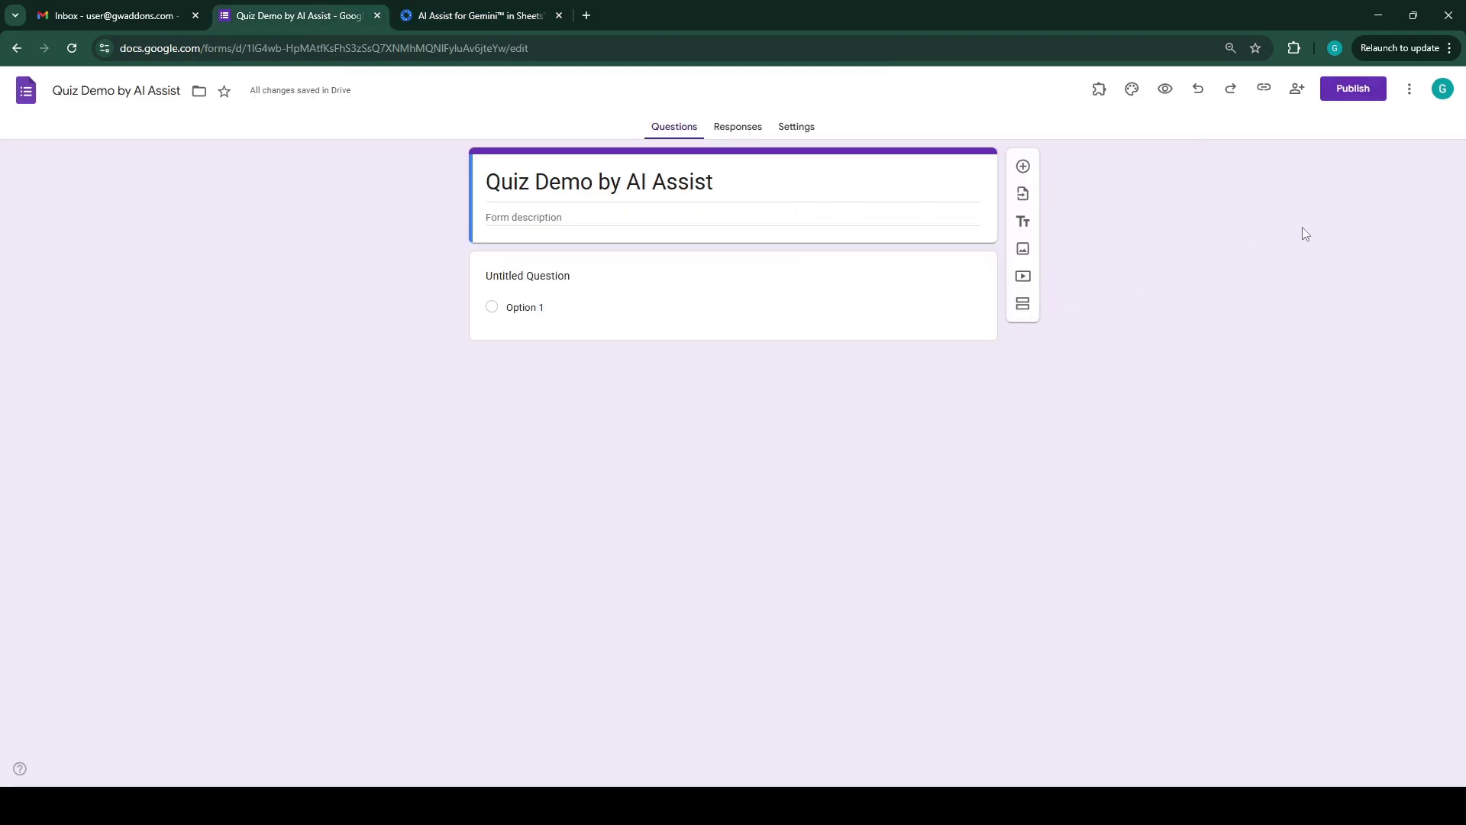
{"action": "left_click", "coordinate": [1409, 89]}
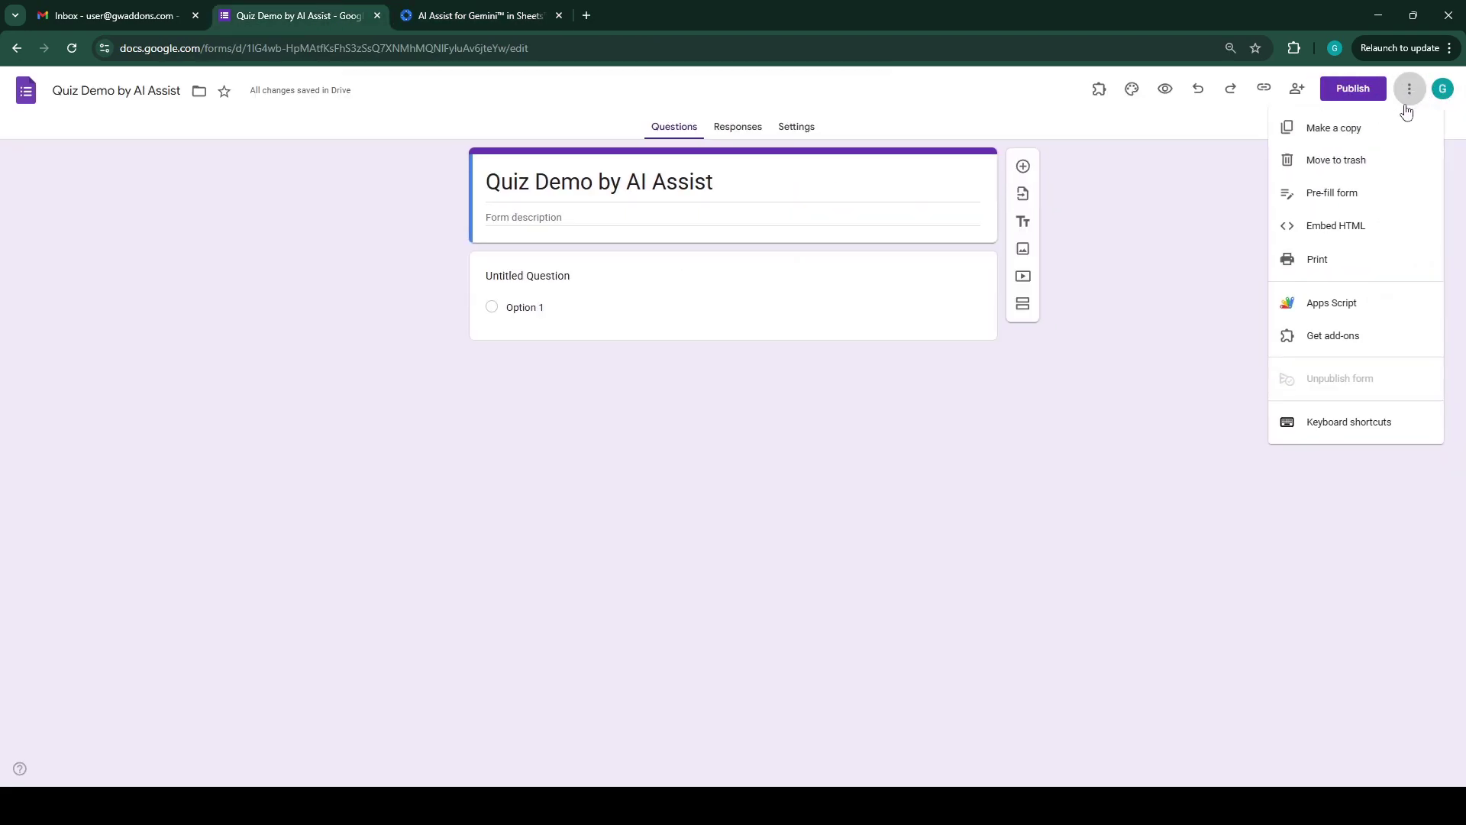
{"action": "left_click", "coordinate": [1347, 341]}
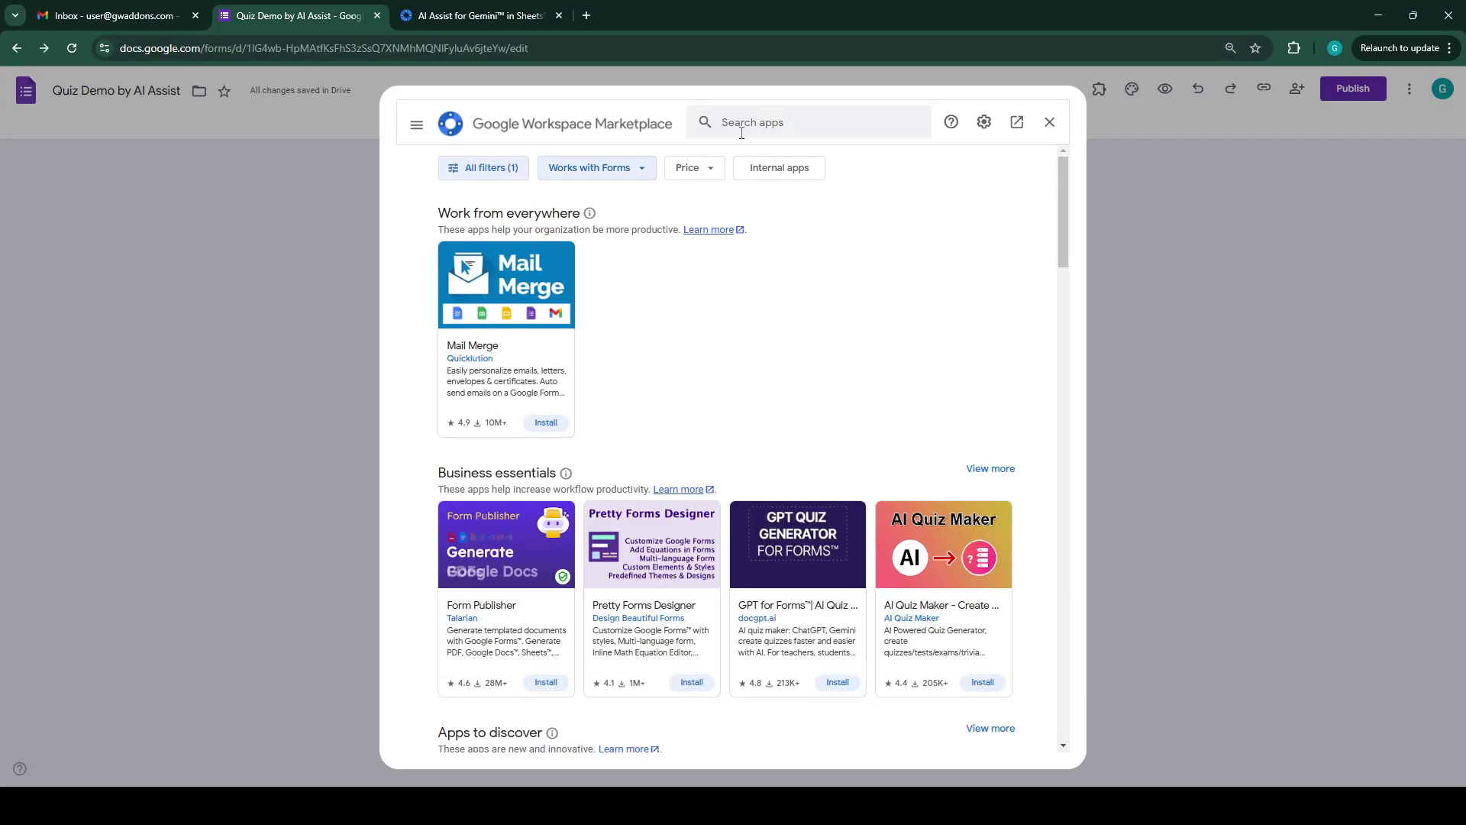
{"action": "left_click", "coordinate": [741, 133]}
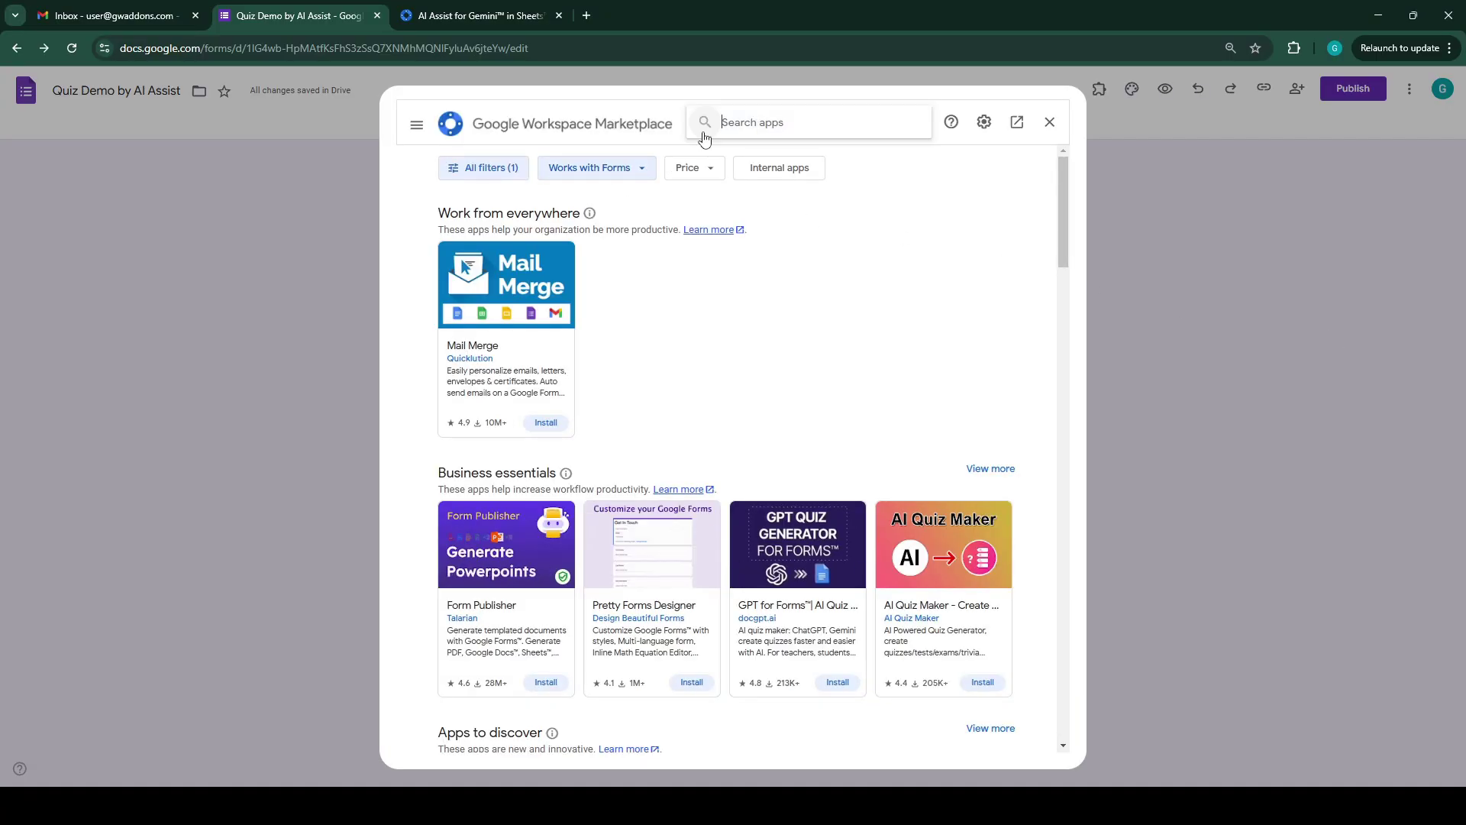
{"action": "type", "text": "ai assist"}
{"action": "key", "text": "Return"}
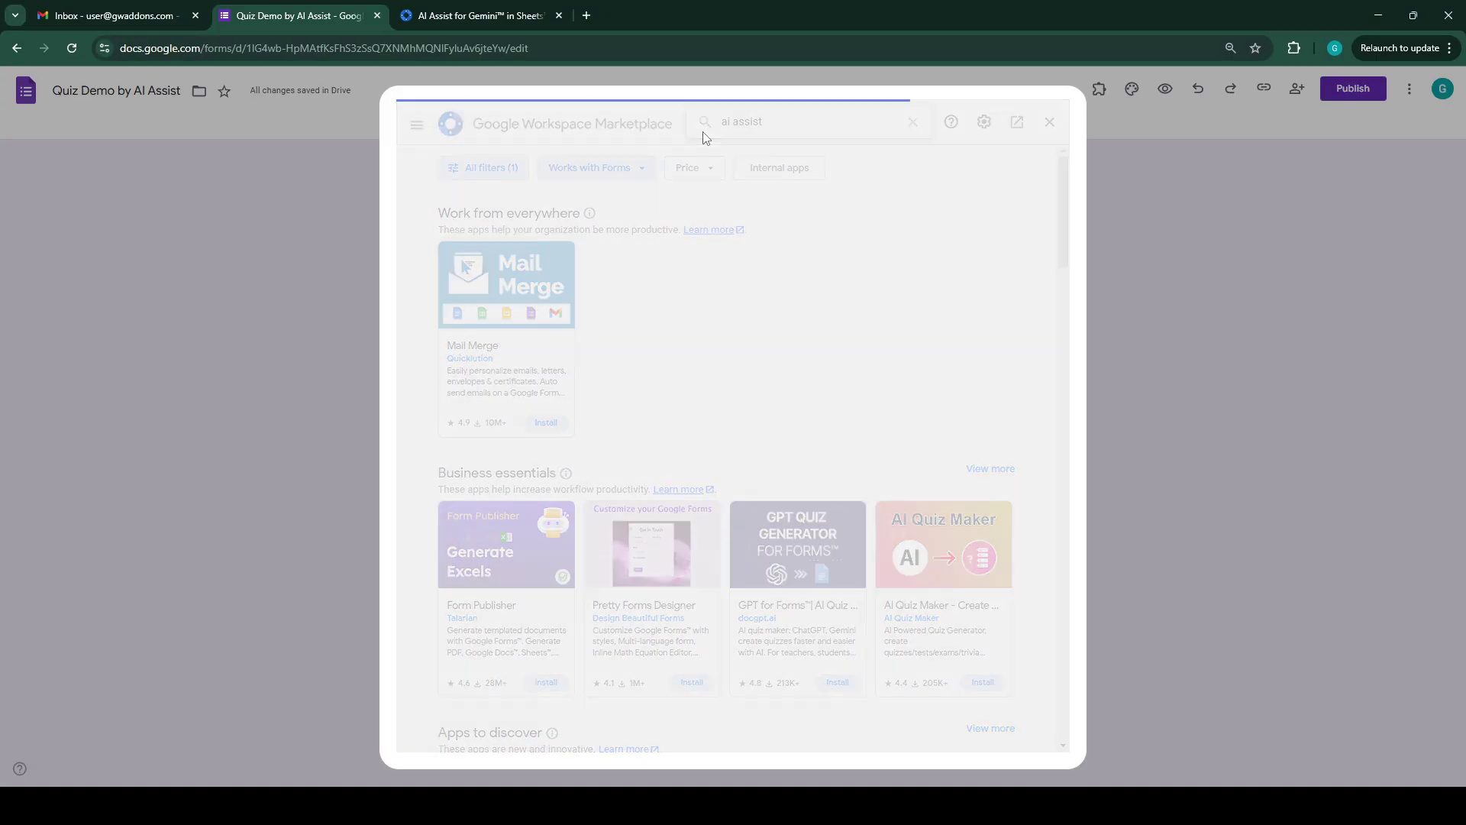
{"action": "left_click", "coordinate": [487, 336]}
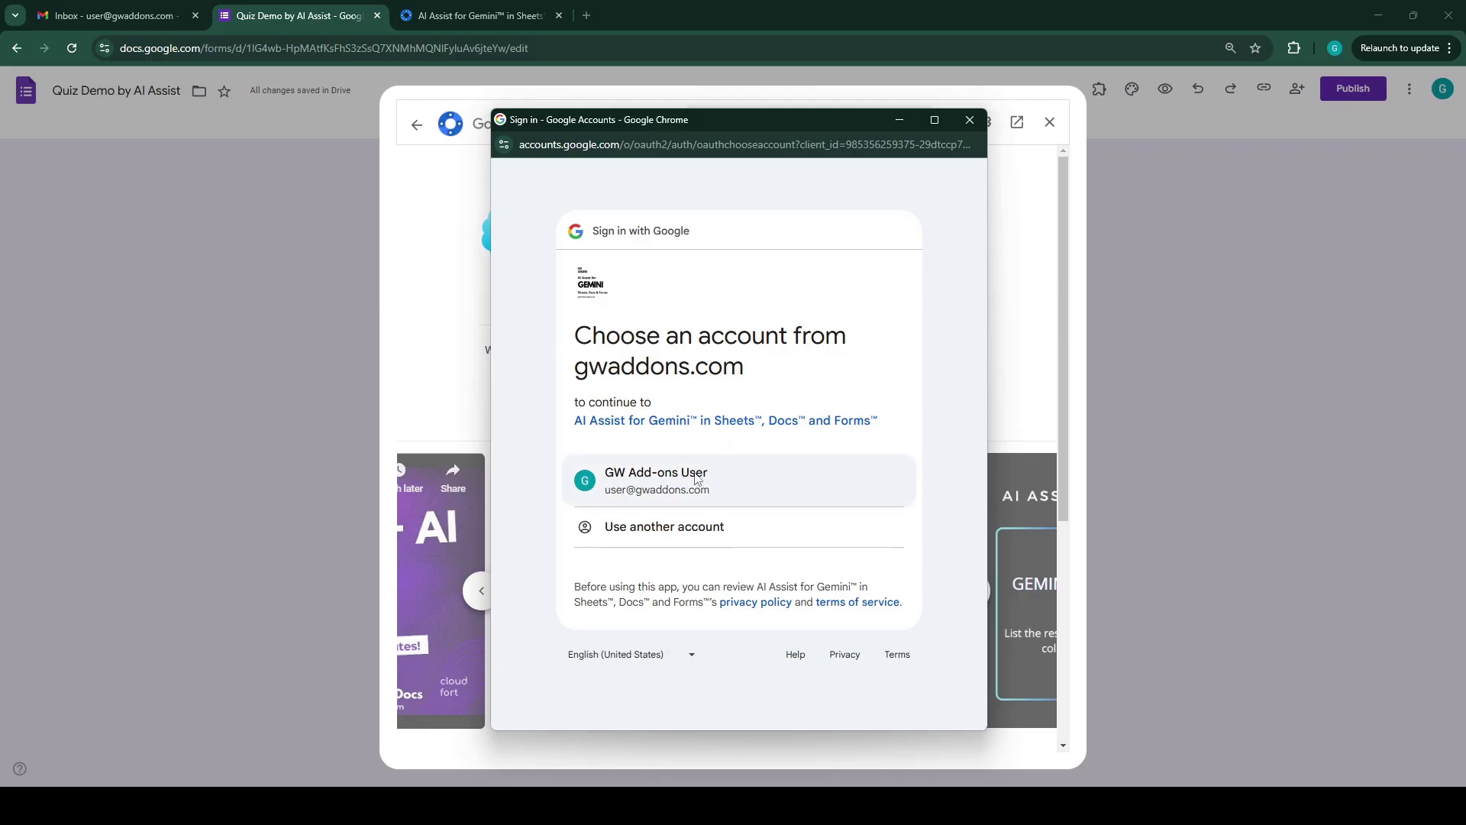
Install AI Assist for Gemini with the workspace account and grant it access.
{"action": "left_click", "coordinate": [697, 476]}
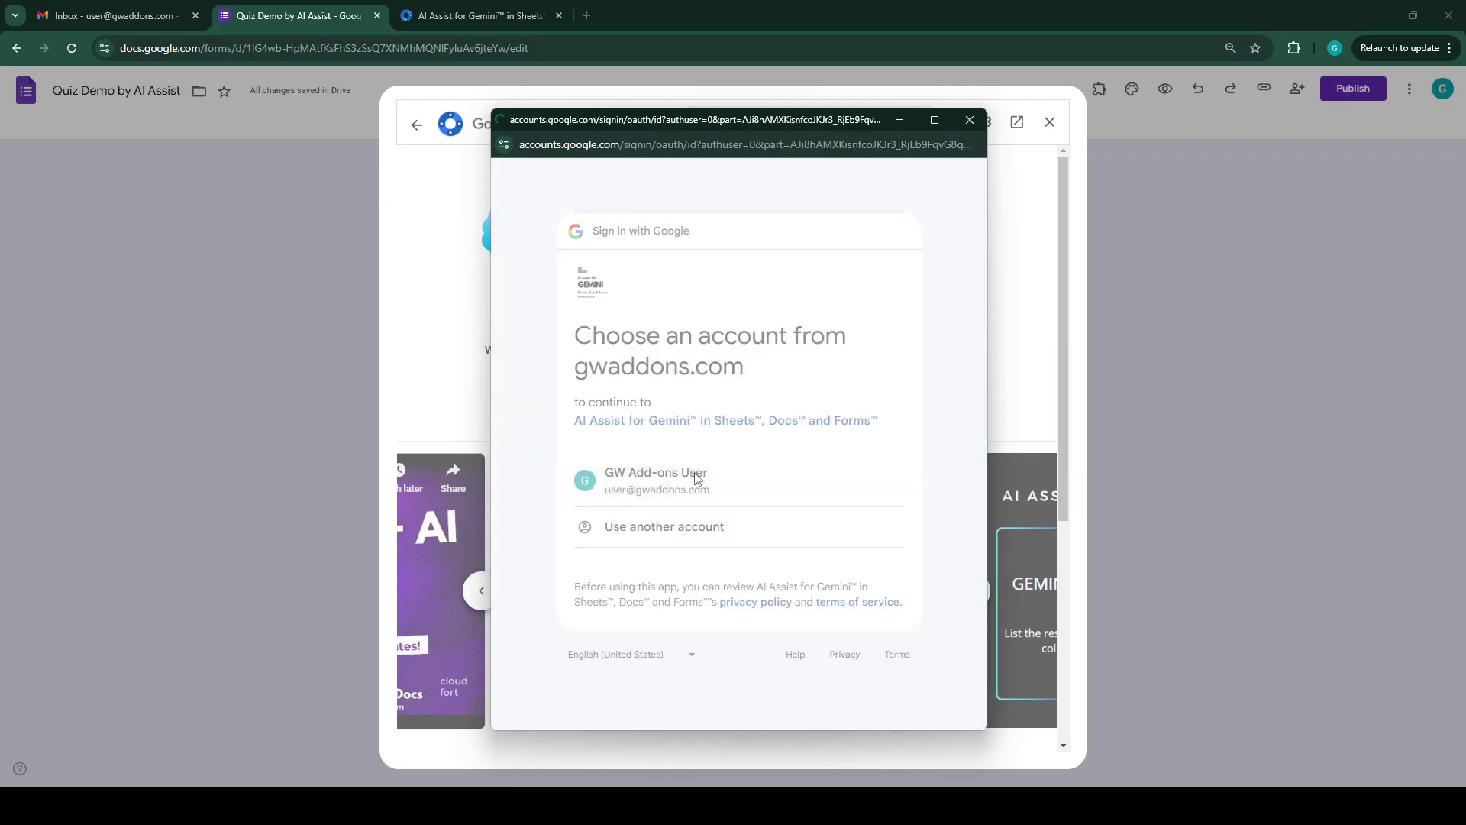
{"action": "left_click", "coordinate": [856, 610]}
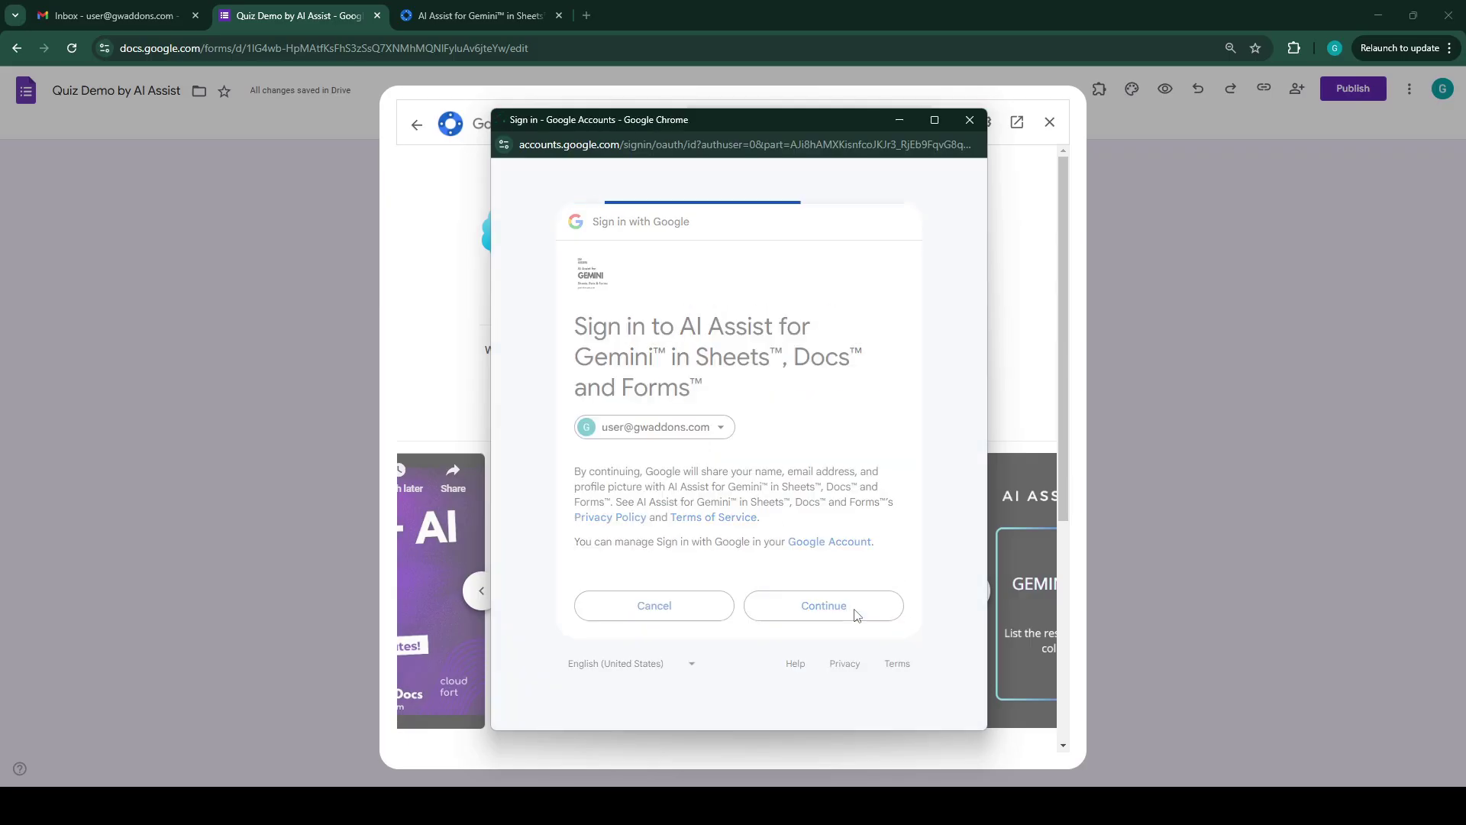
{"action": "scroll", "coordinate": [840, 615], "scroll_direction": "down", "scroll_amount": 6}
{"action": "left_click", "coordinate": [803, 615]}
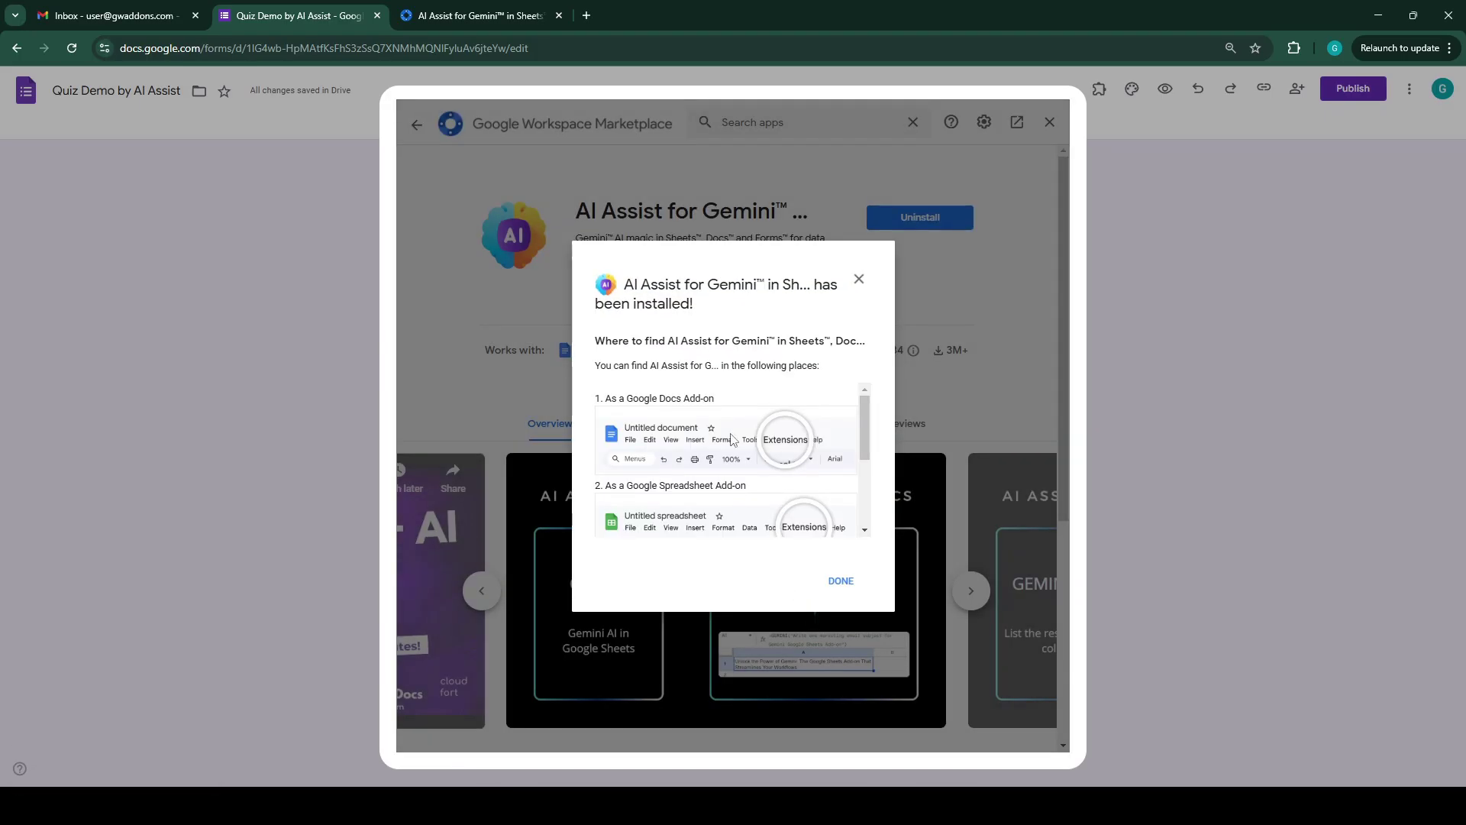
{"action": "scroll", "coordinate": [681, 481], "scroll_direction": "down", "scroll_amount": 5}
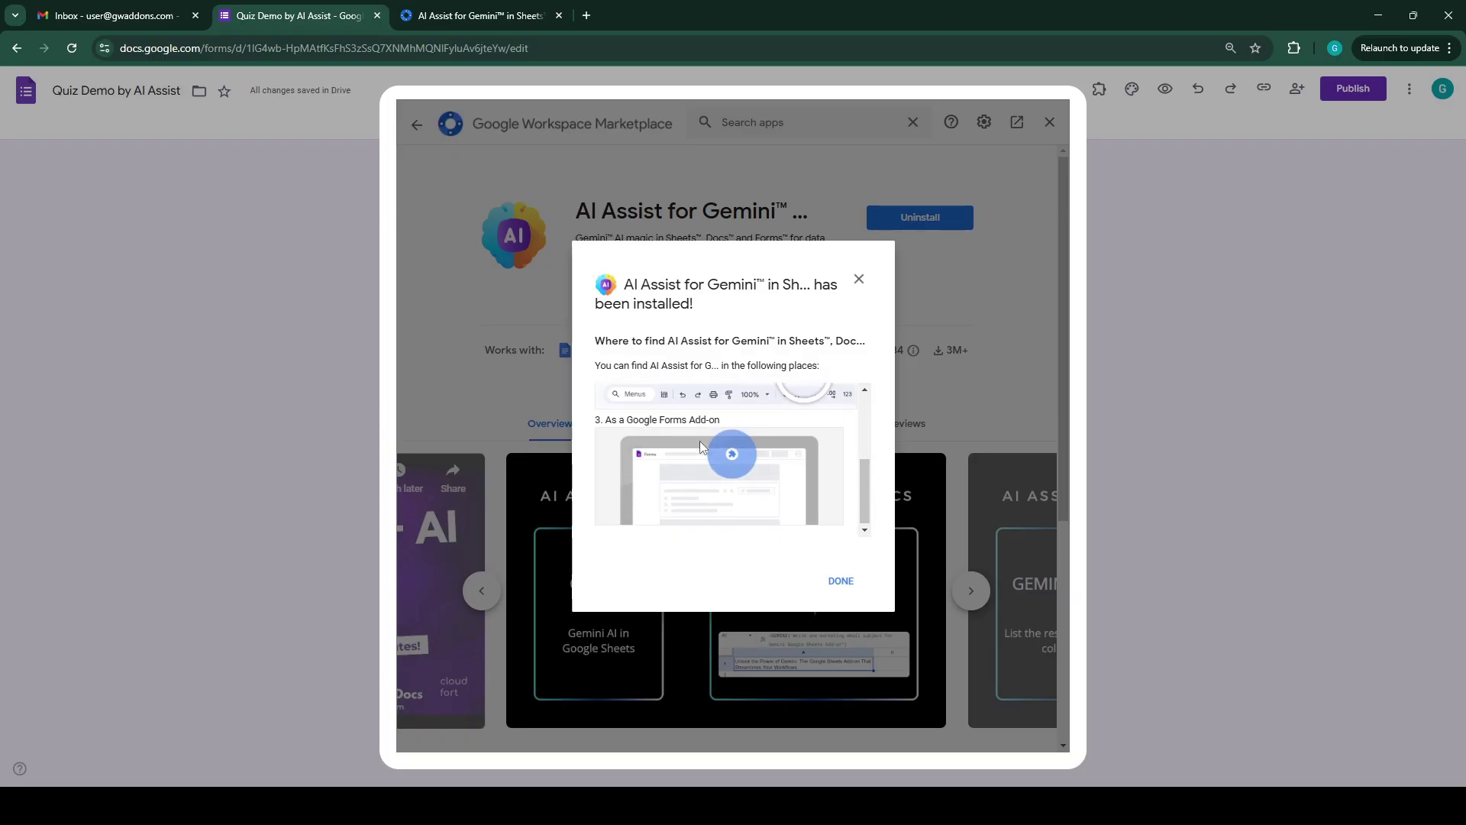
{"action": "left_click", "coordinate": [842, 584]}
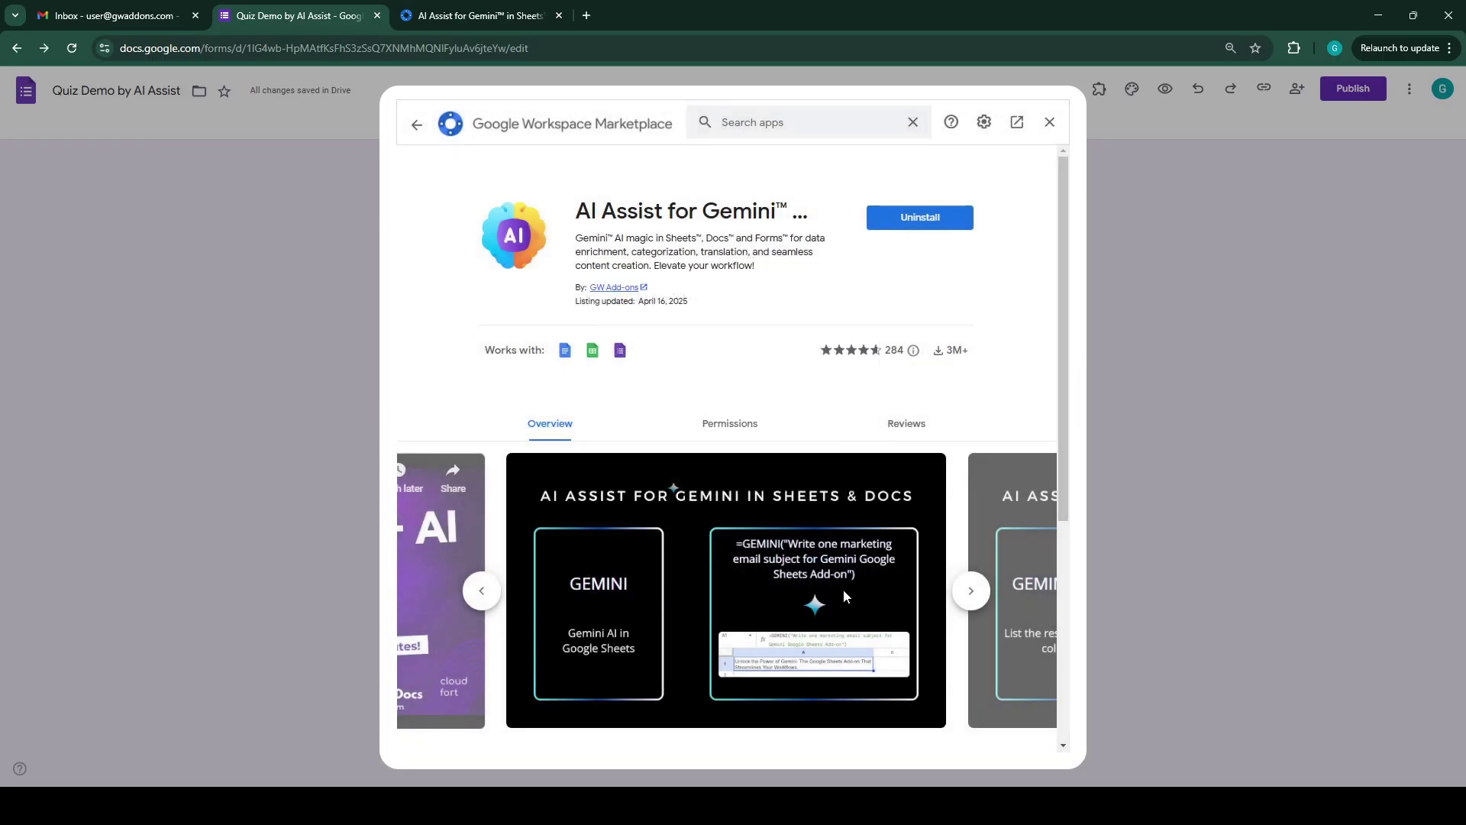
Launch the AI Assist for Gemini sidebar from the form's Add-ons menu.
{"action": "left_click", "coordinate": [1051, 124]}
{"action": "left_click", "coordinate": [1099, 89]}
{"action": "left_click", "coordinate": [1126, 129]}
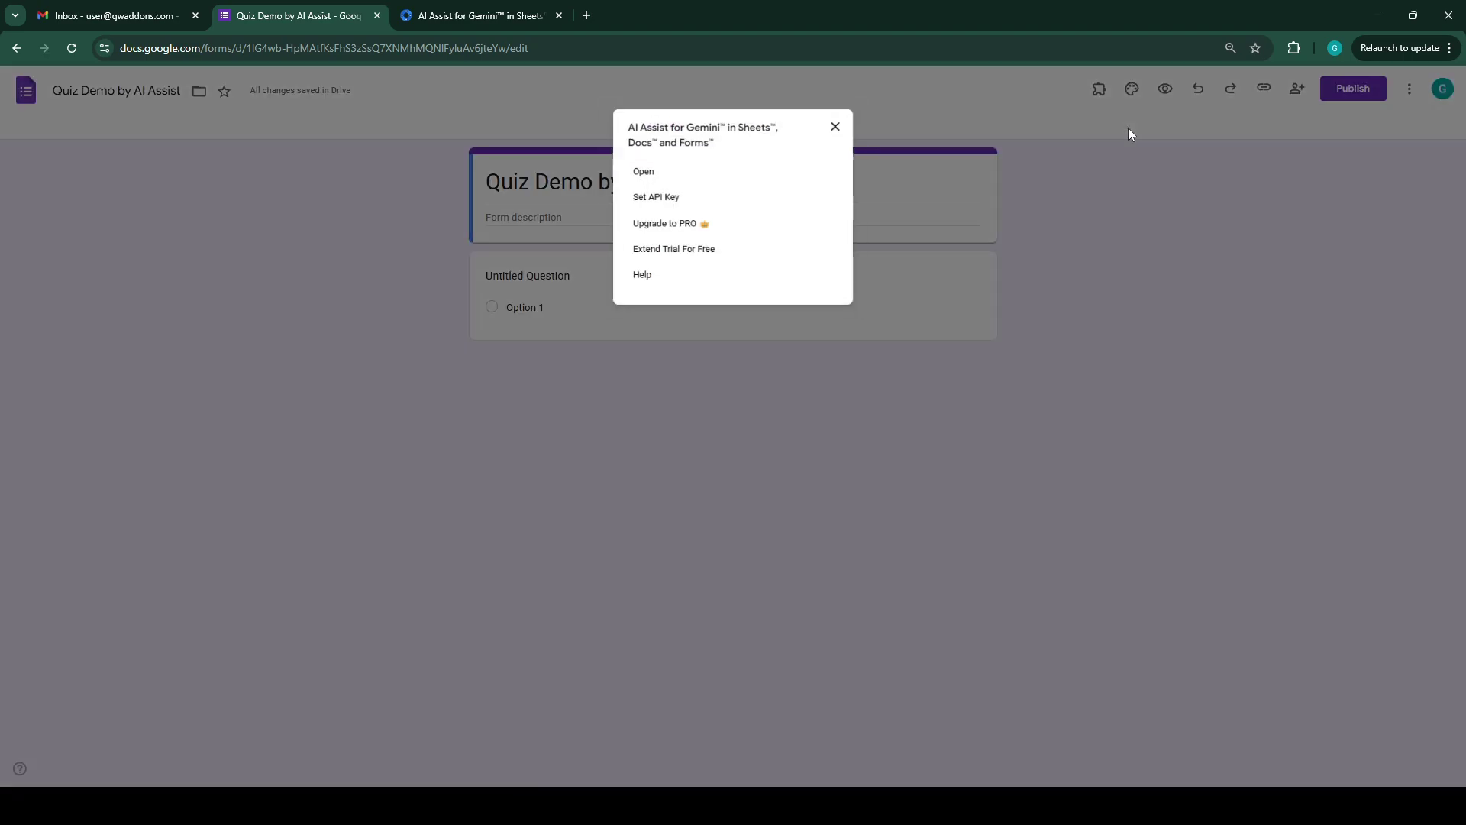
{"action": "left_click", "coordinate": [636, 169]}
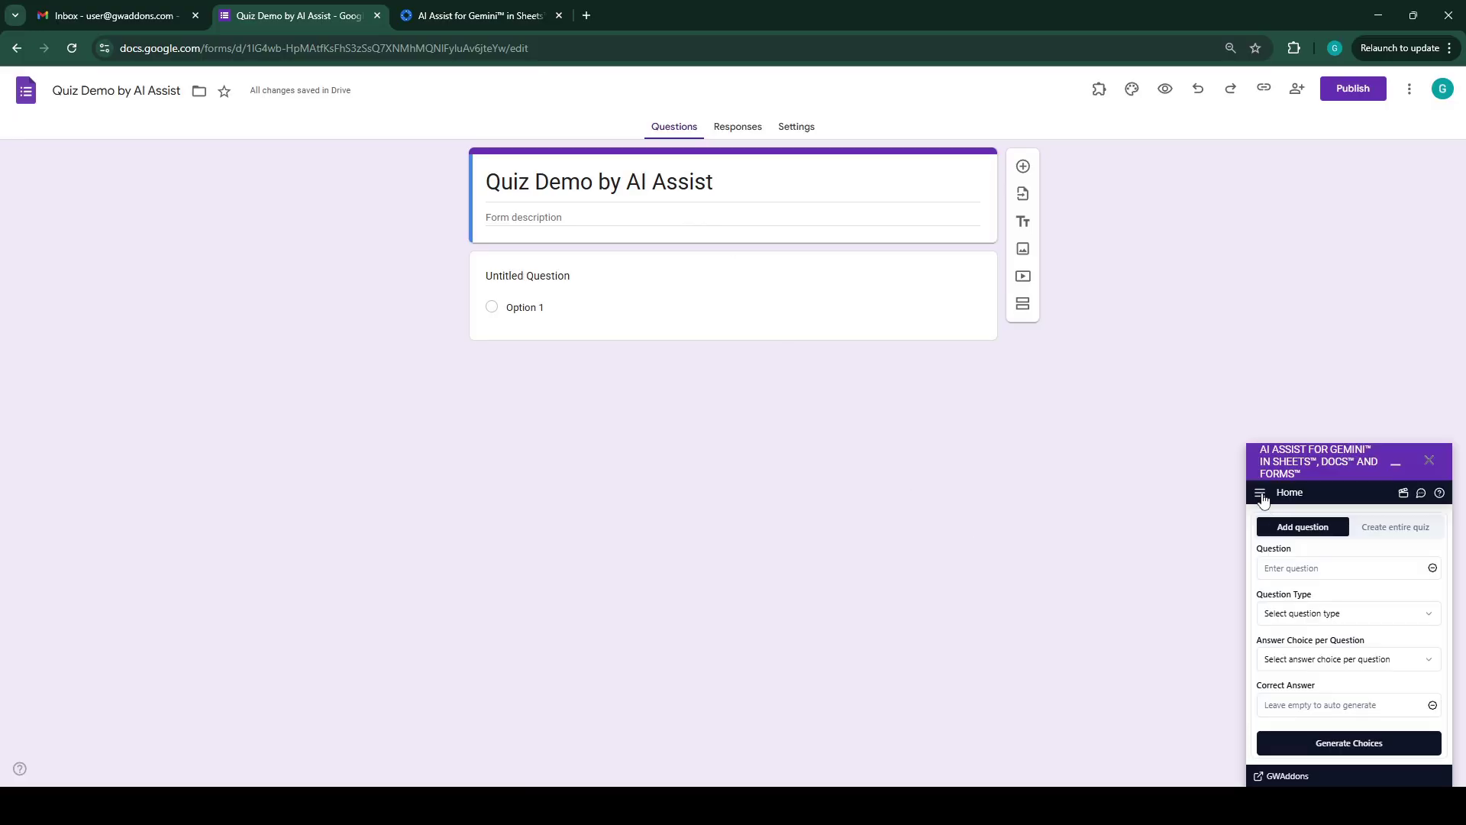
Visit the add-on's API Keys page and its Gemini API key guide, then return.
{"action": "left_click", "coordinate": [1260, 493]}
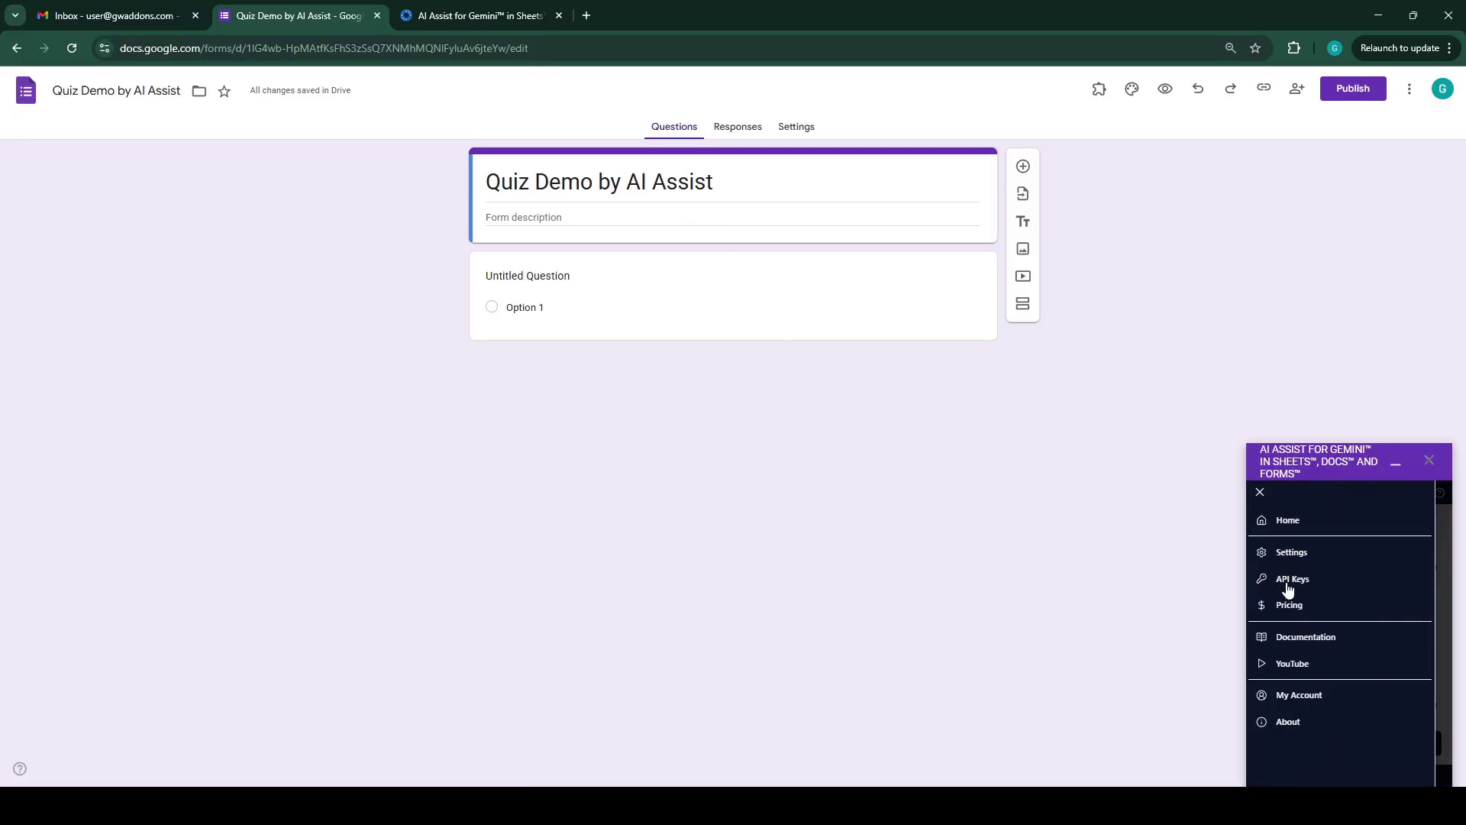
{"action": "left_click", "coordinate": [1288, 584]}
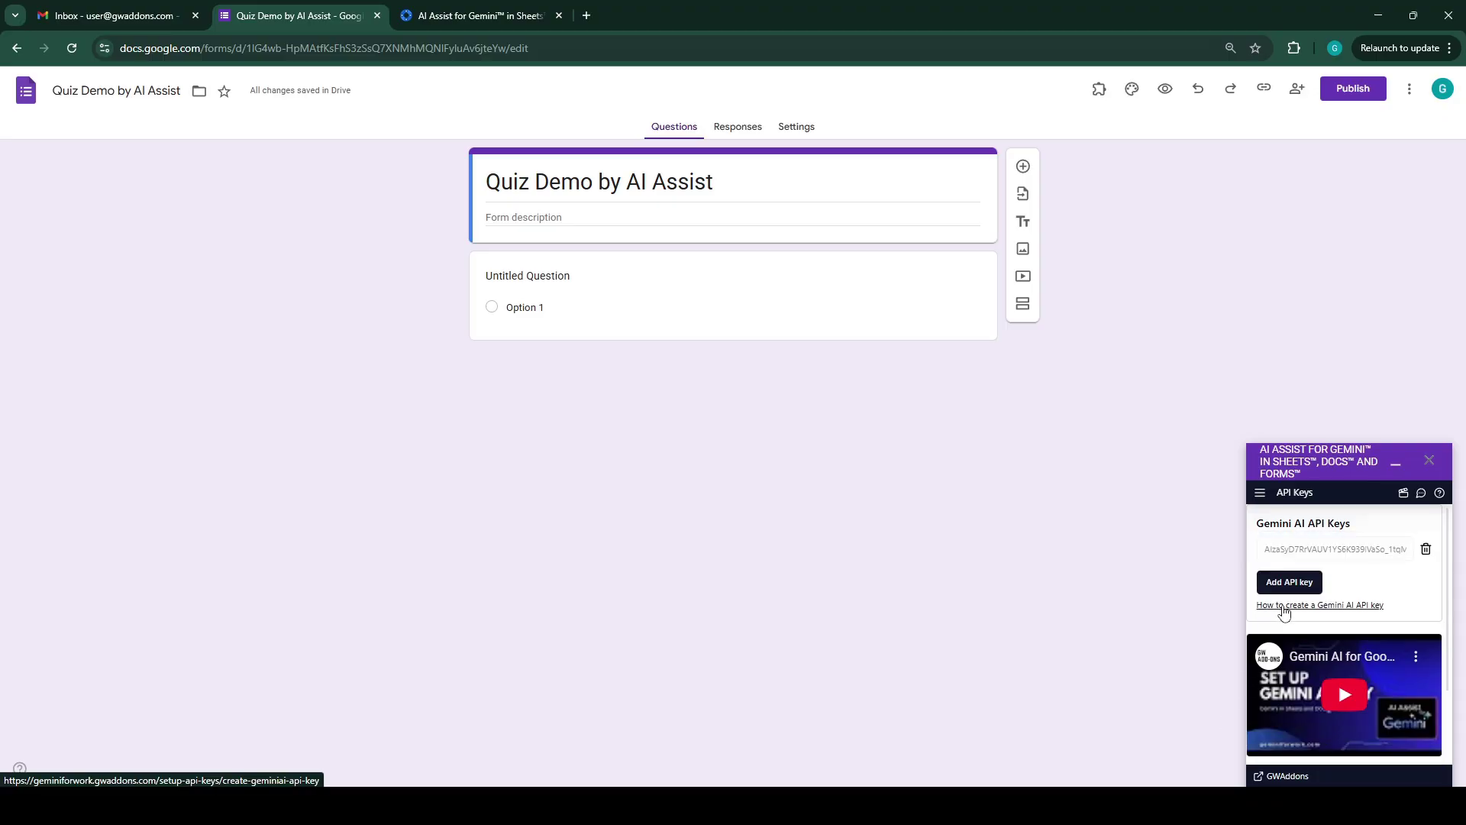
{"action": "left_click", "coordinate": [1284, 610]}
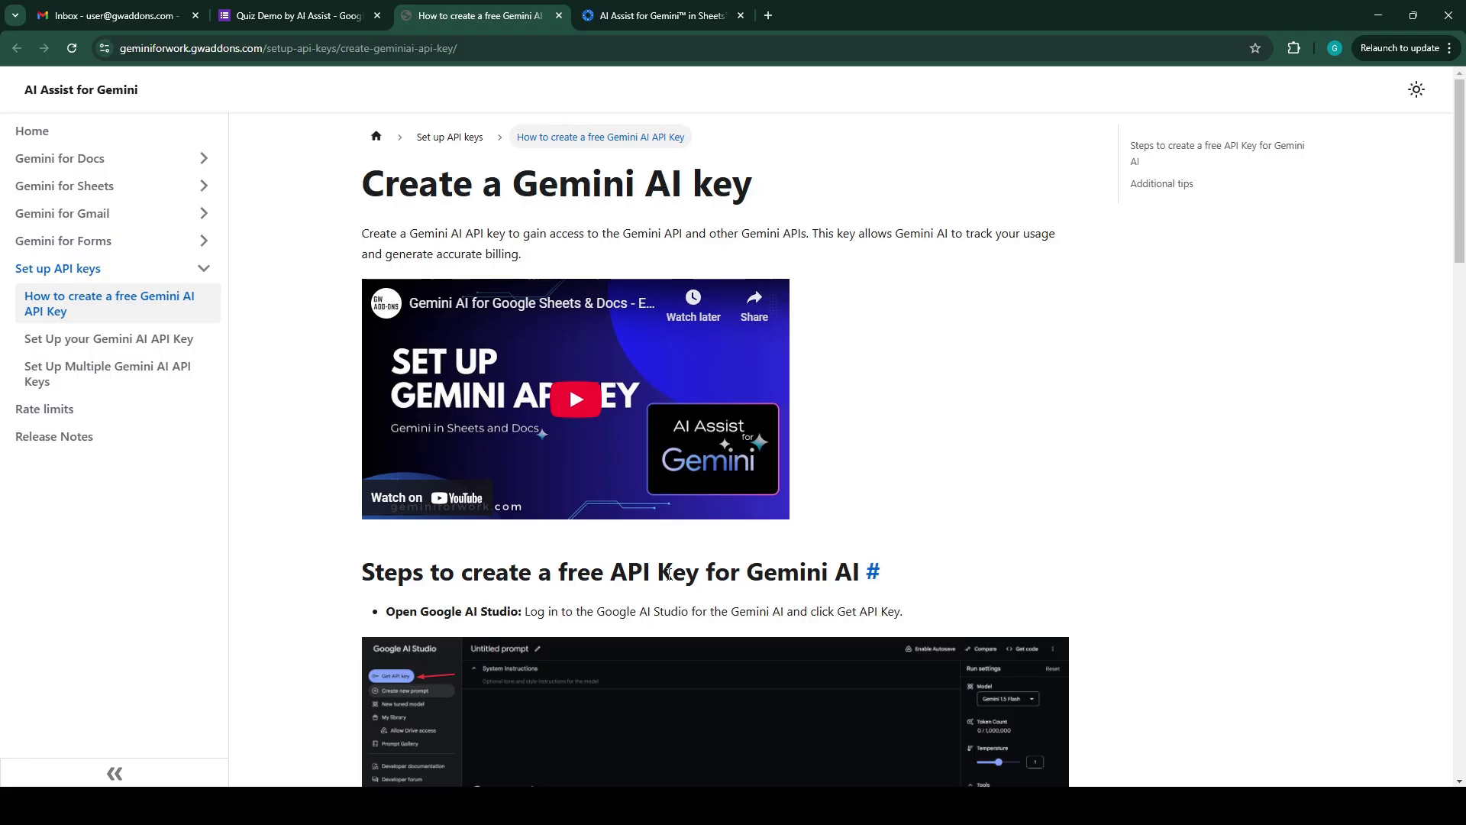
{"action": "scroll", "coordinate": [772, 590], "scroll_direction": "down", "scroll_amount": 5}
{"action": "left_click", "coordinate": [328, 16]}
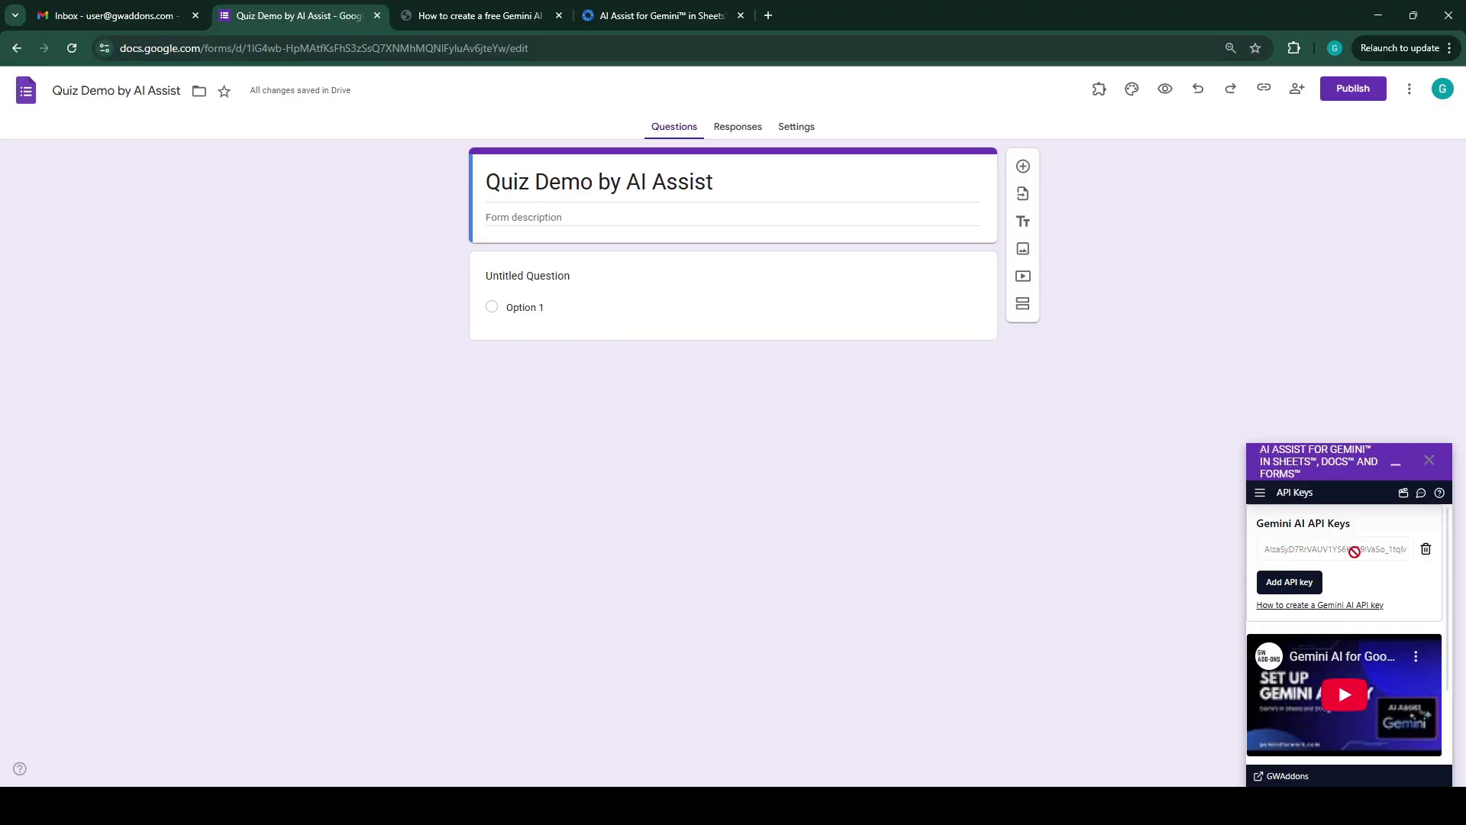
{"action": "left_click", "coordinate": [1259, 493]}
Switch AI Assist to whole-quiz generation with the topic Famous historical events.
{"action": "left_click", "coordinate": [1287, 521]}
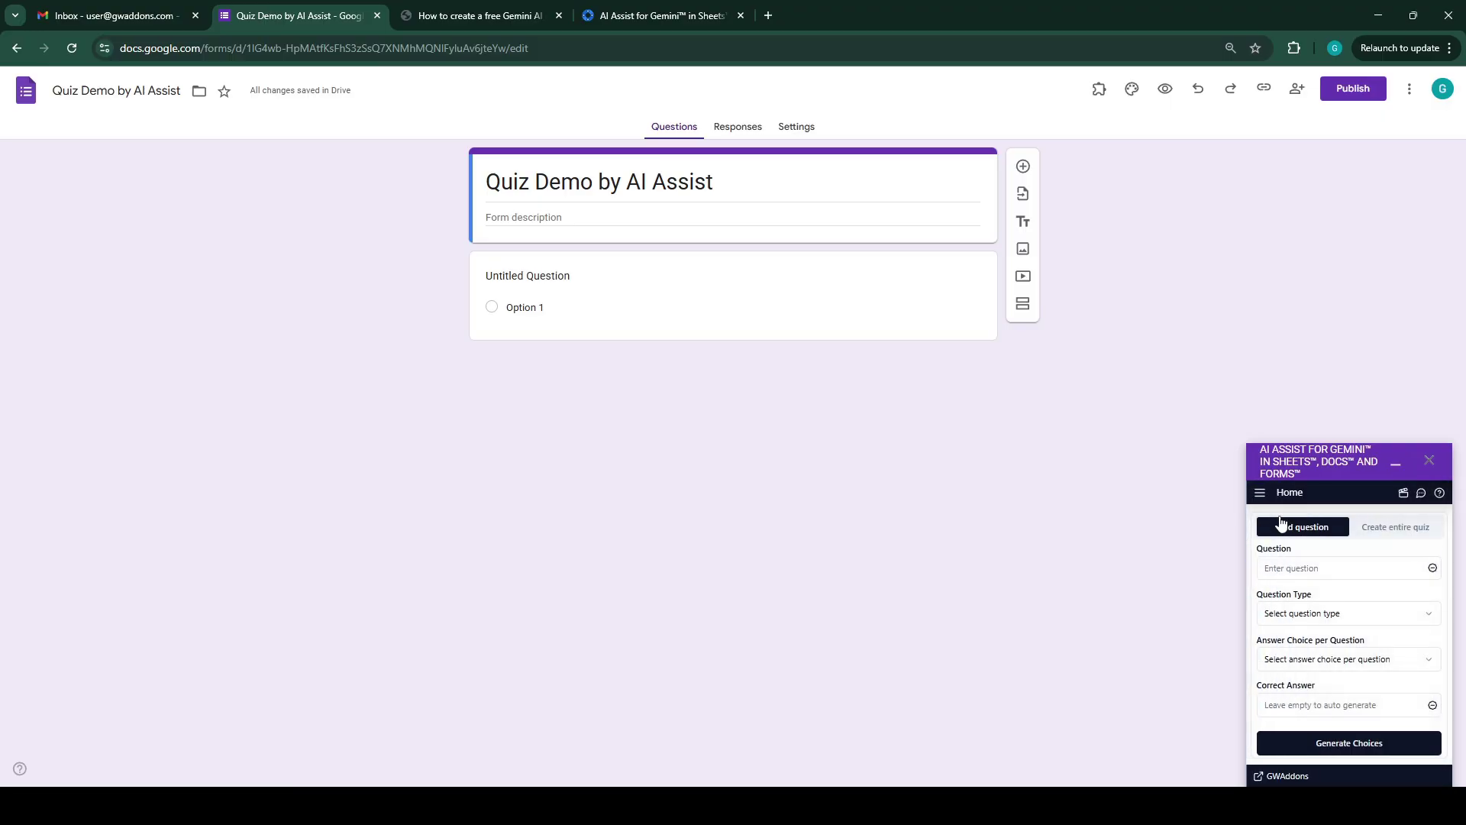
{"action": "left_click", "coordinate": [1396, 529]}
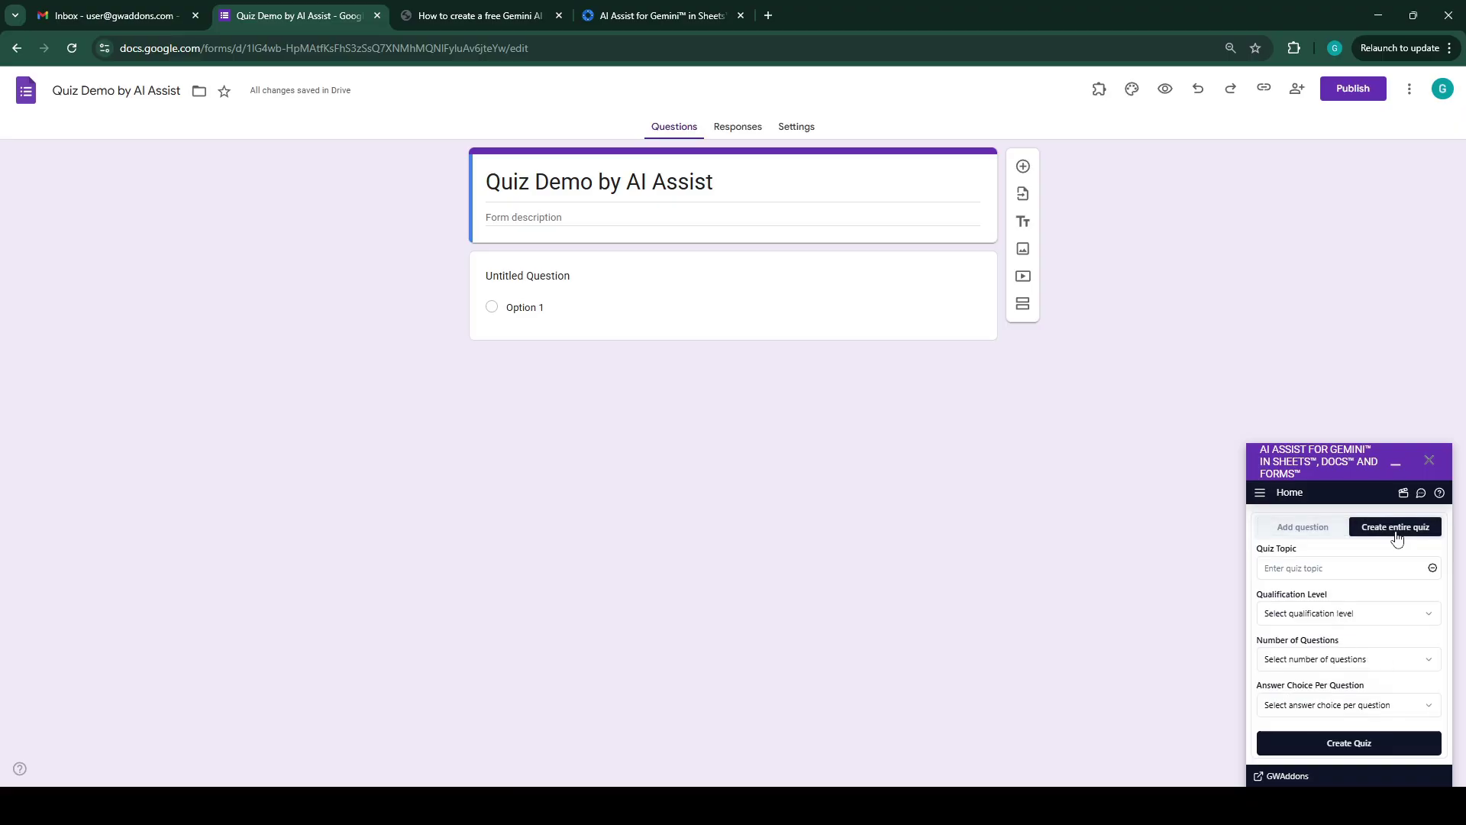
{"action": "left_click", "coordinate": [1319, 569]}
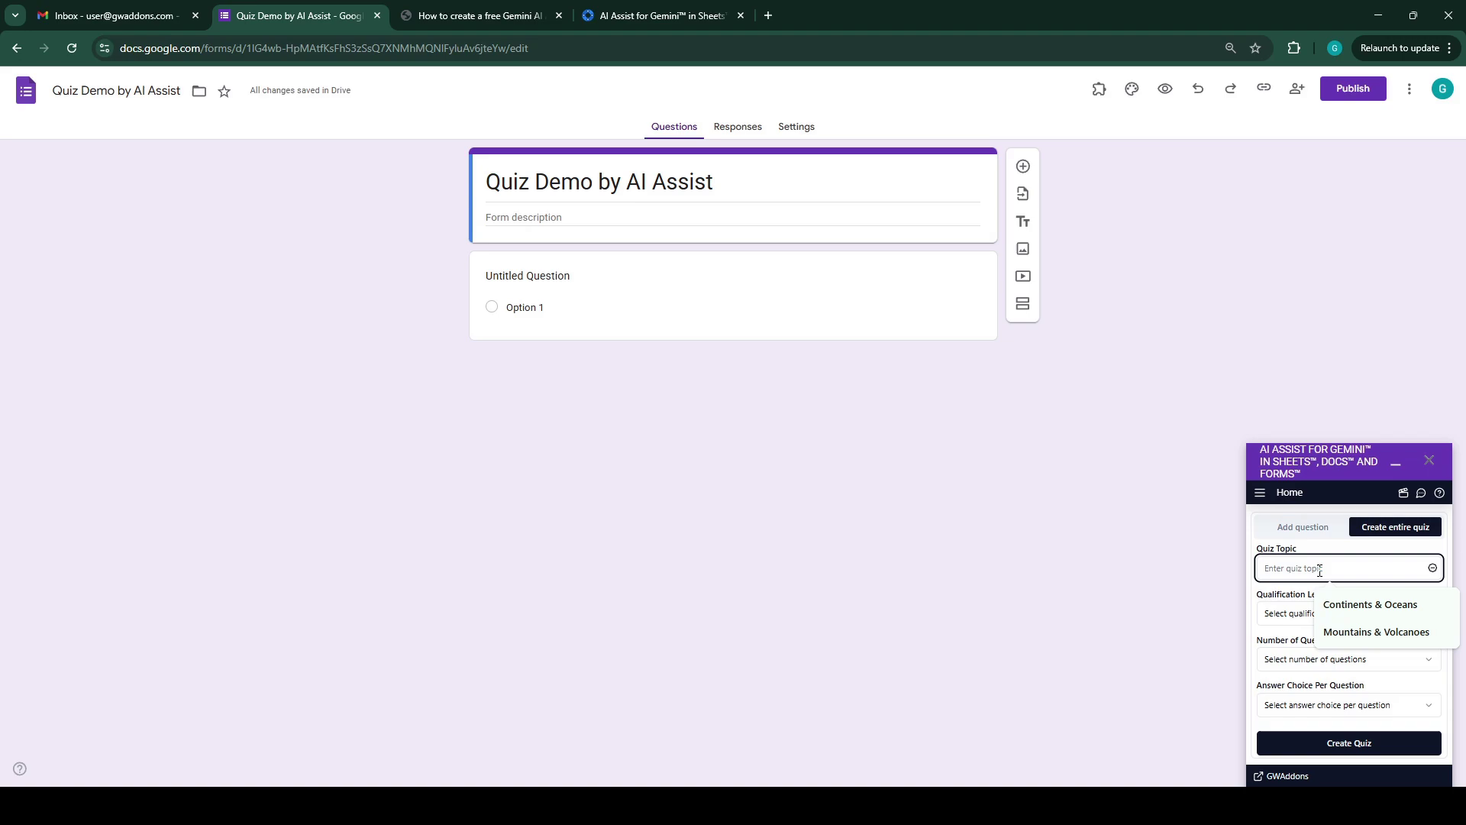
{"action": "type", "text": "Famous historical events"}
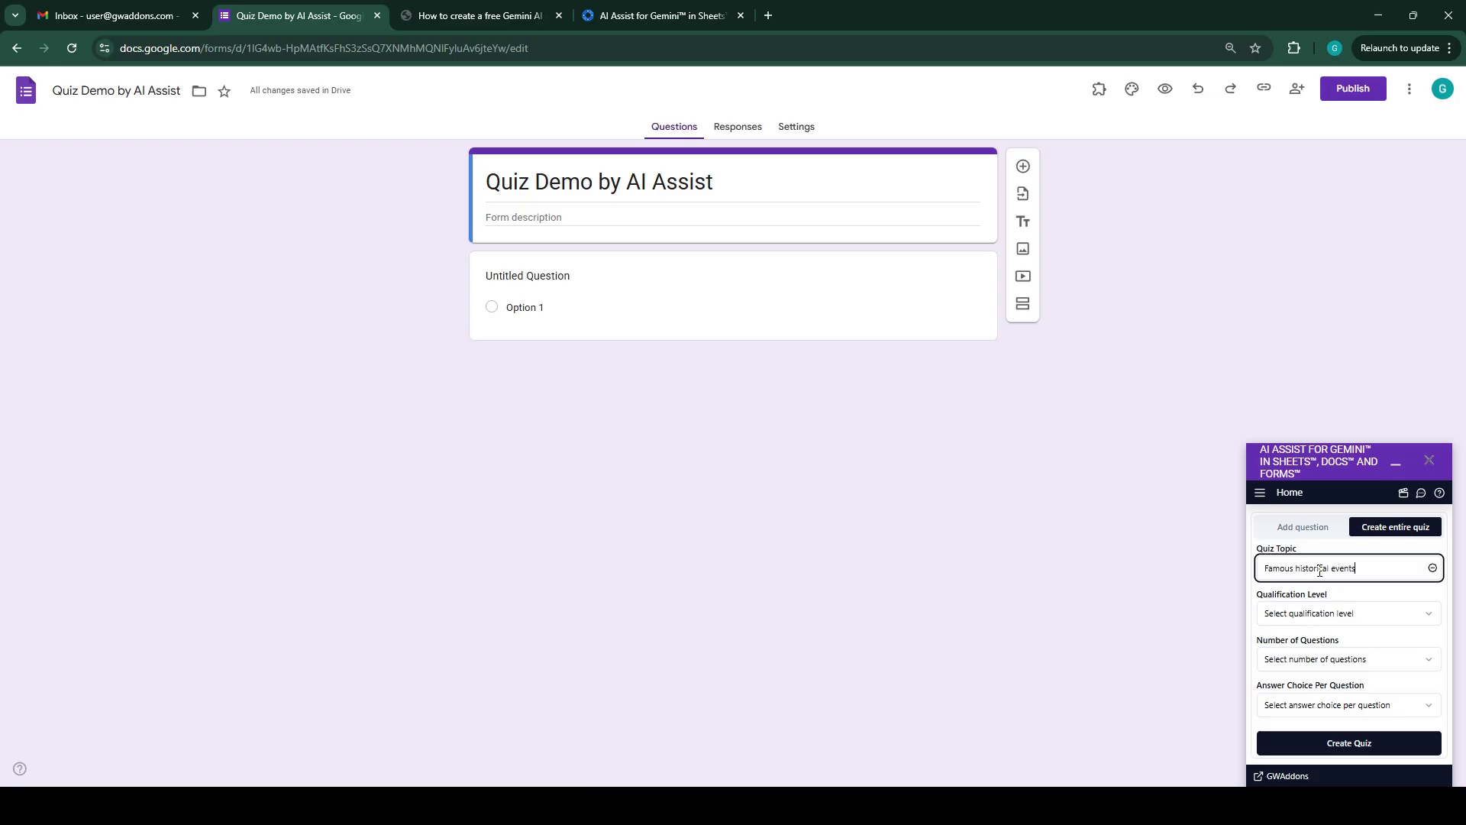
Choose Class 8 (Age 13), 5 questions and 4 answer choices, then create the quiz.
{"action": "left_click", "coordinate": [1318, 613]}
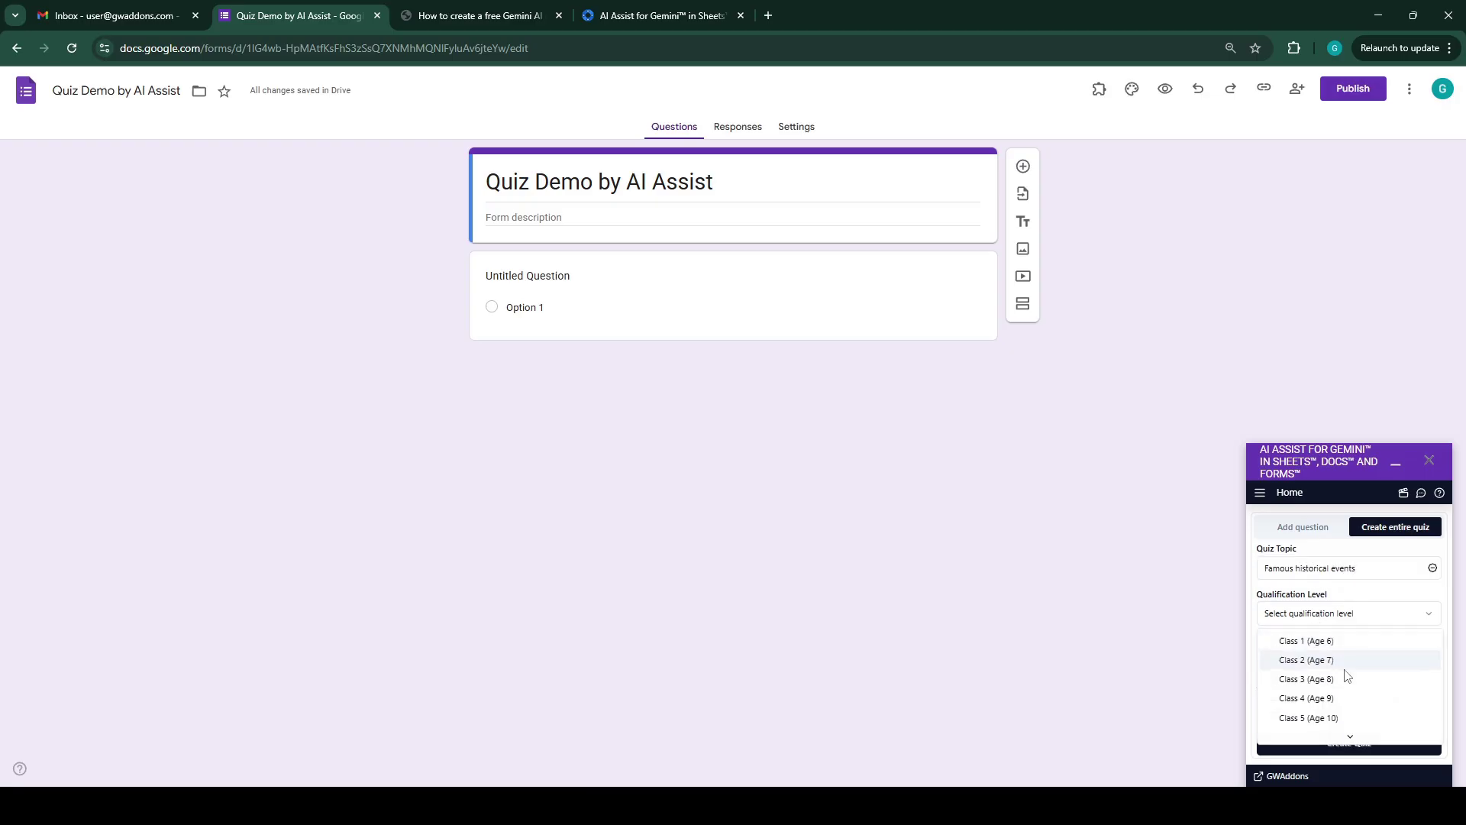
{"action": "scroll", "coordinate": [1344, 672], "scroll_direction": "down", "scroll_amount": 3}
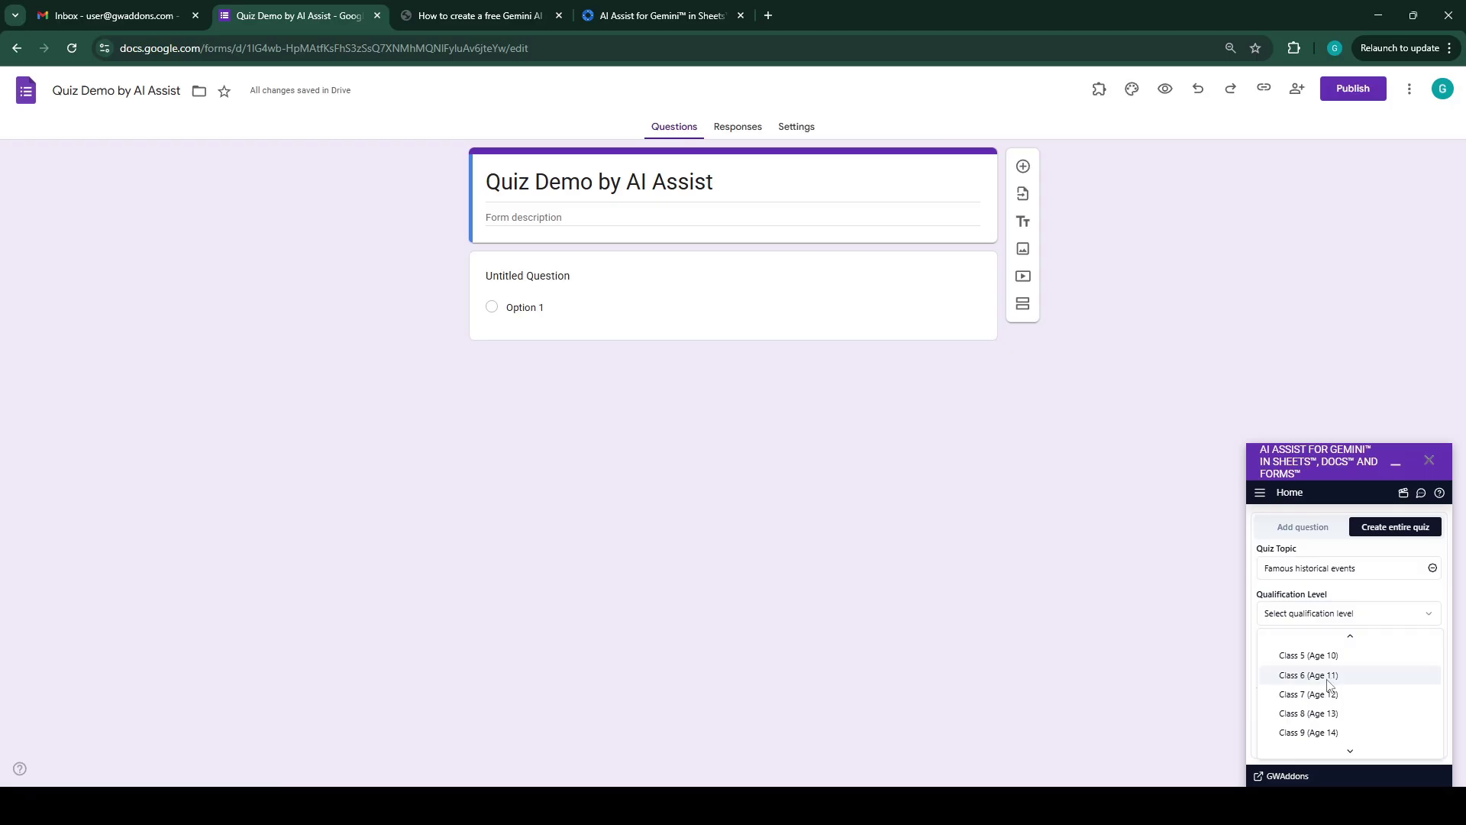
{"action": "left_click", "coordinate": [1323, 714]}
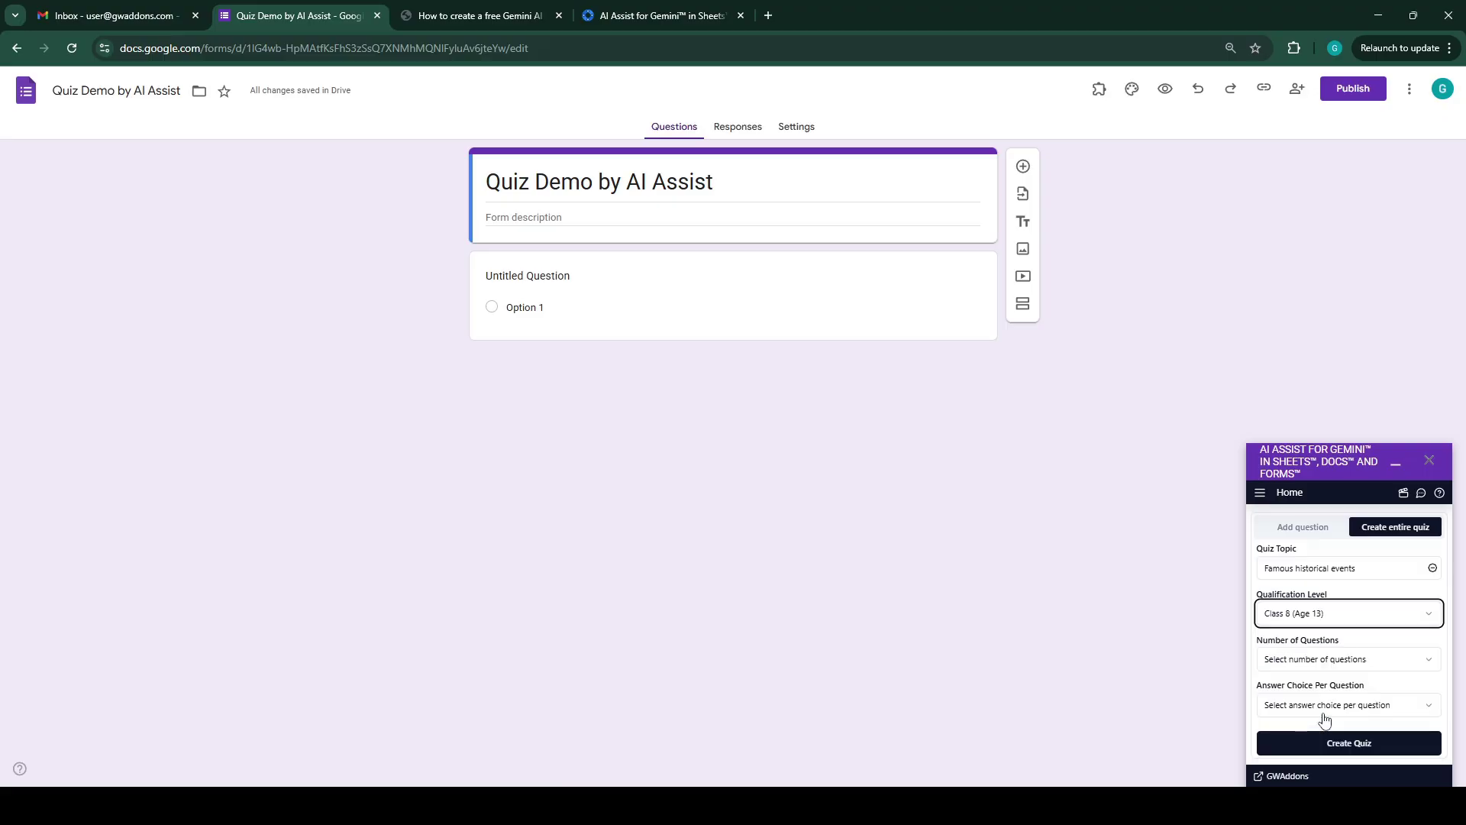
{"action": "left_click", "coordinate": [1314, 659]}
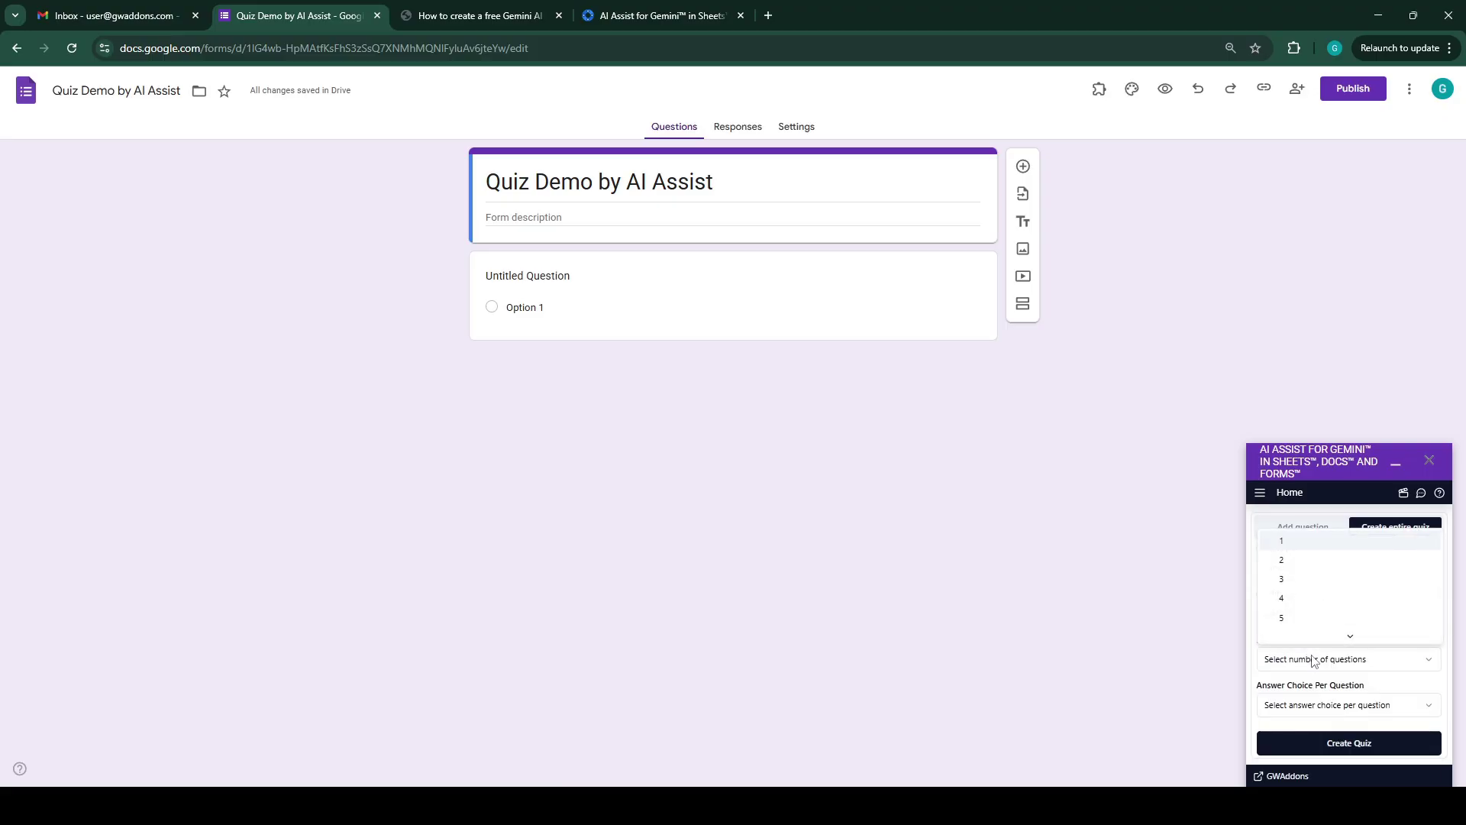
{"action": "scroll", "coordinate": [1348, 600], "scroll_direction": "down", "scroll_amount": 2}
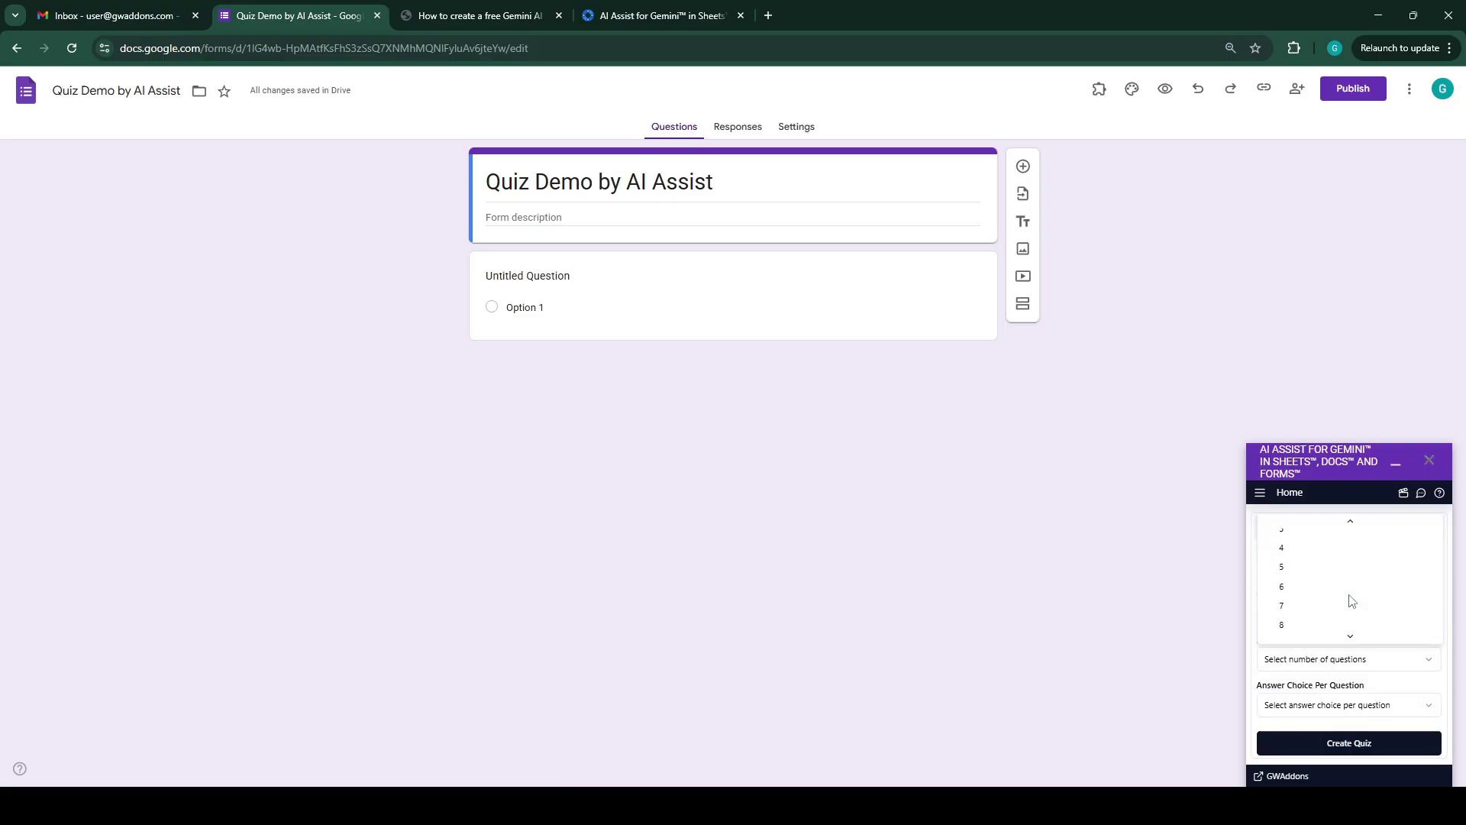
{"action": "left_click", "coordinate": [1292, 549]}
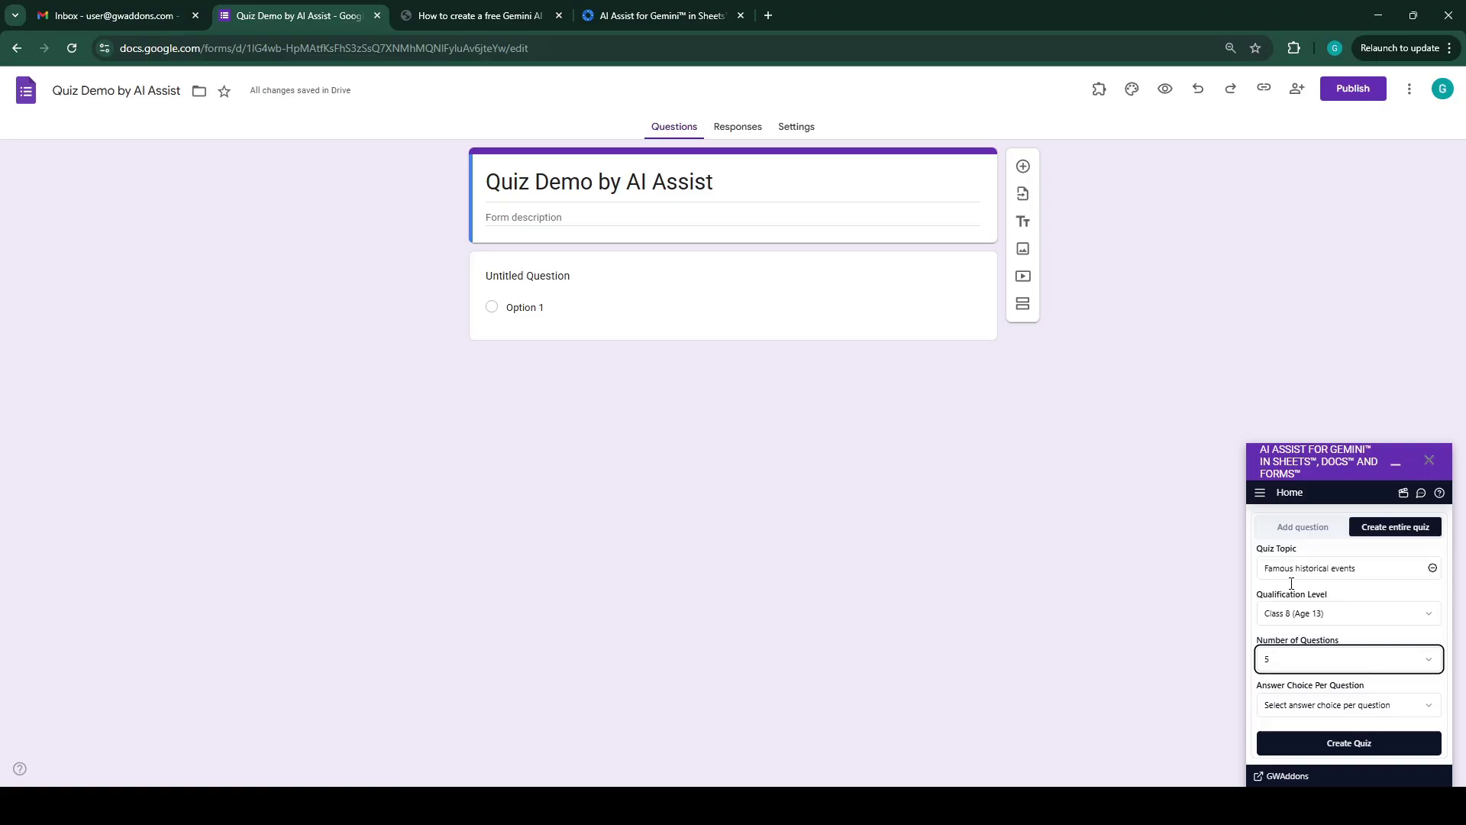
{"action": "left_click", "coordinate": [1295, 704]}
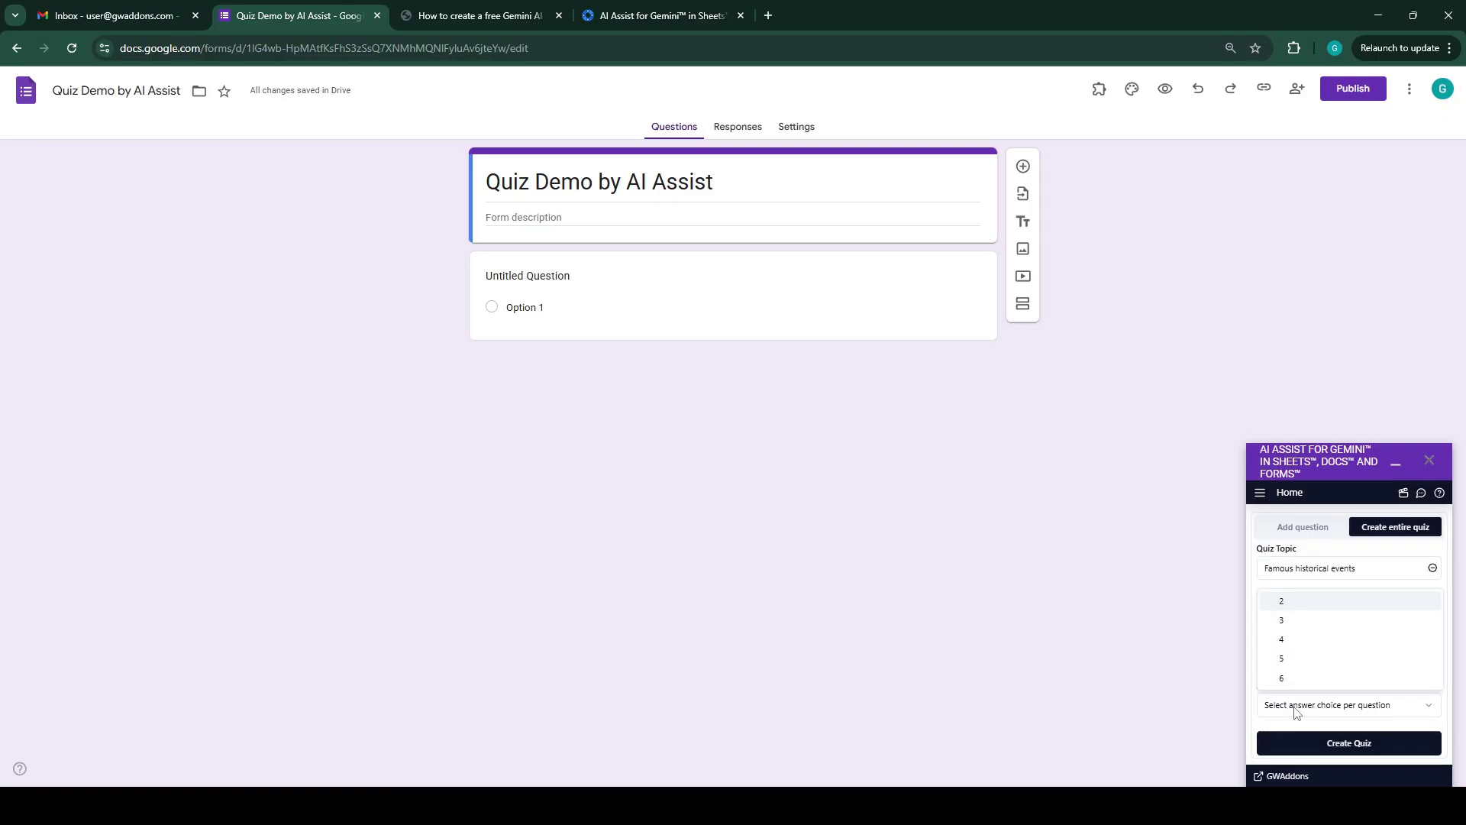
{"action": "left_click", "coordinate": [1308, 642]}
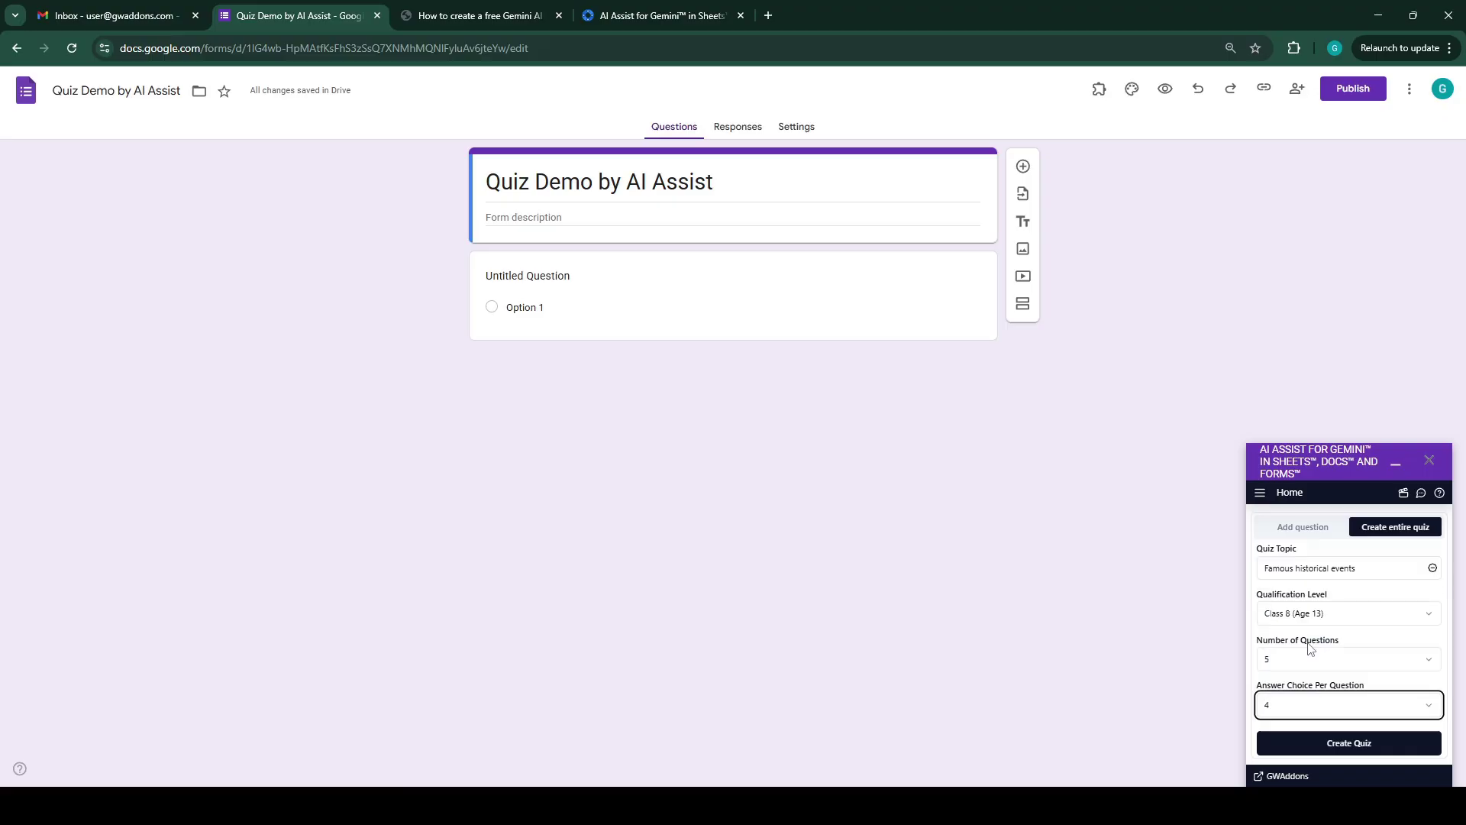
{"action": "left_click", "coordinate": [1298, 749]}
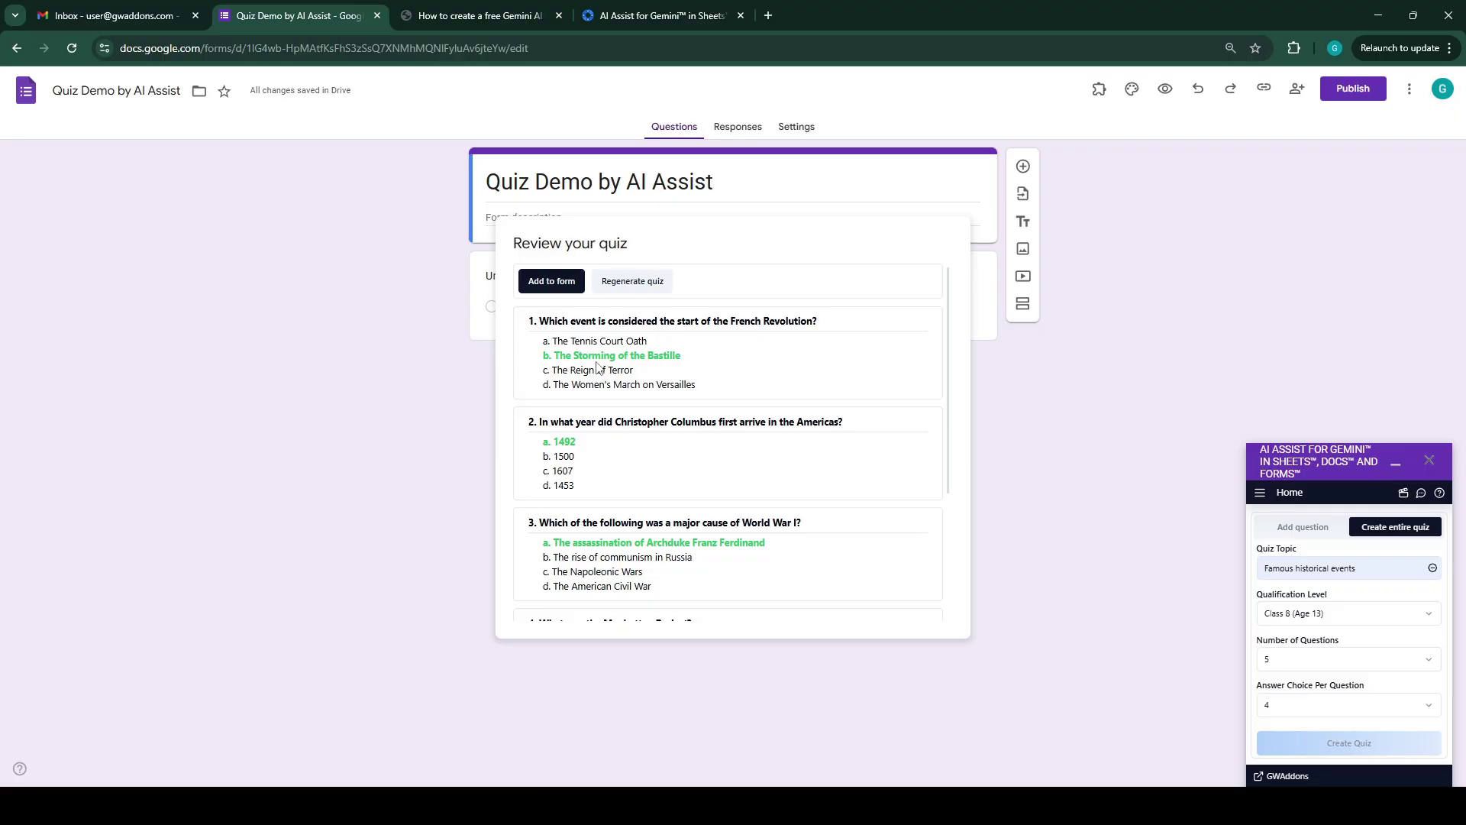
Review the five generated history questions and add them to the form.
{"action": "scroll", "coordinate": [598, 367], "scroll_direction": "down", "scroll_amount": 3}
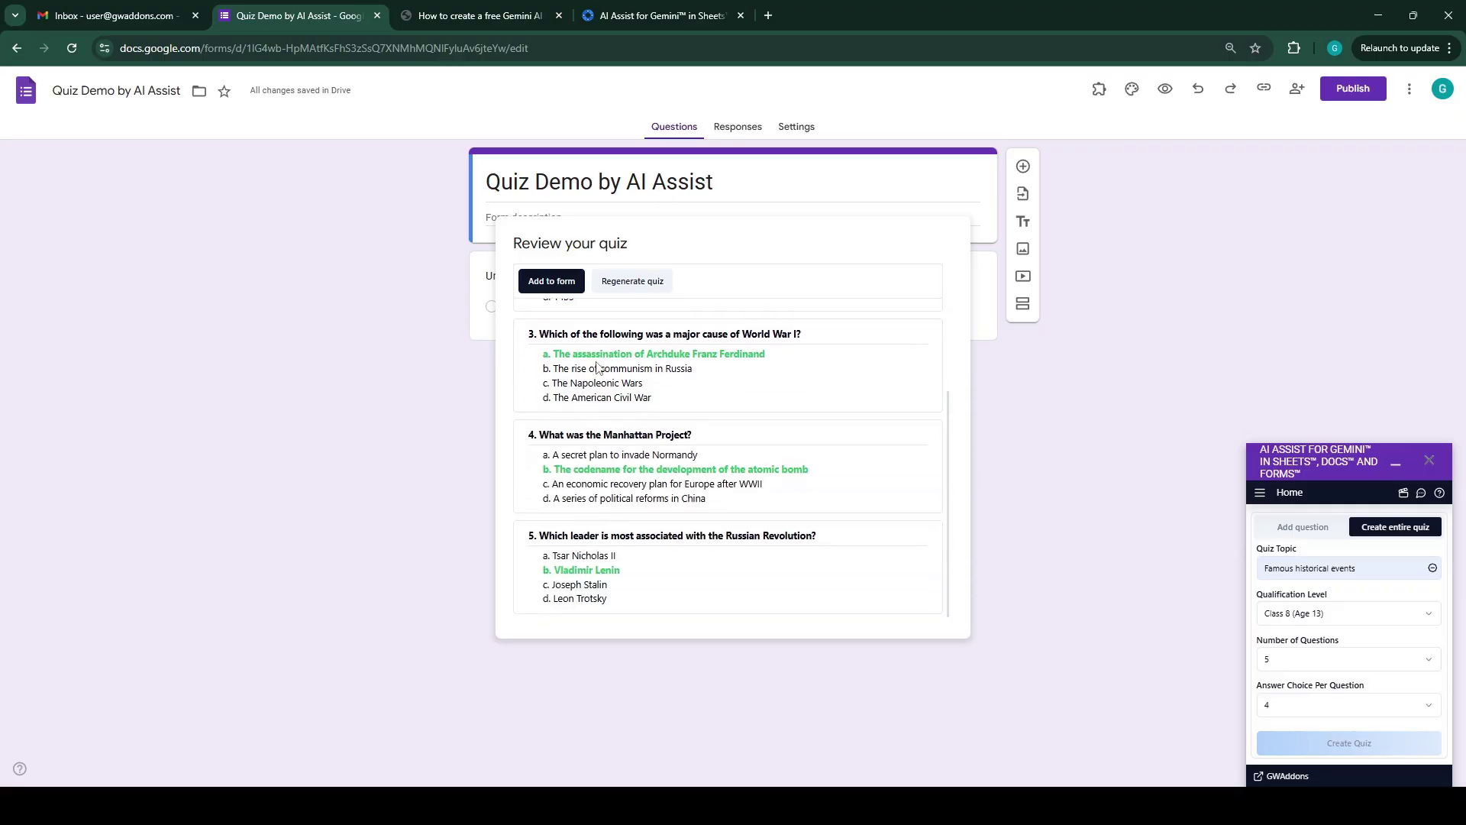
{"action": "scroll", "coordinate": [636, 467], "scroll_direction": "up", "scroll_amount": 3}
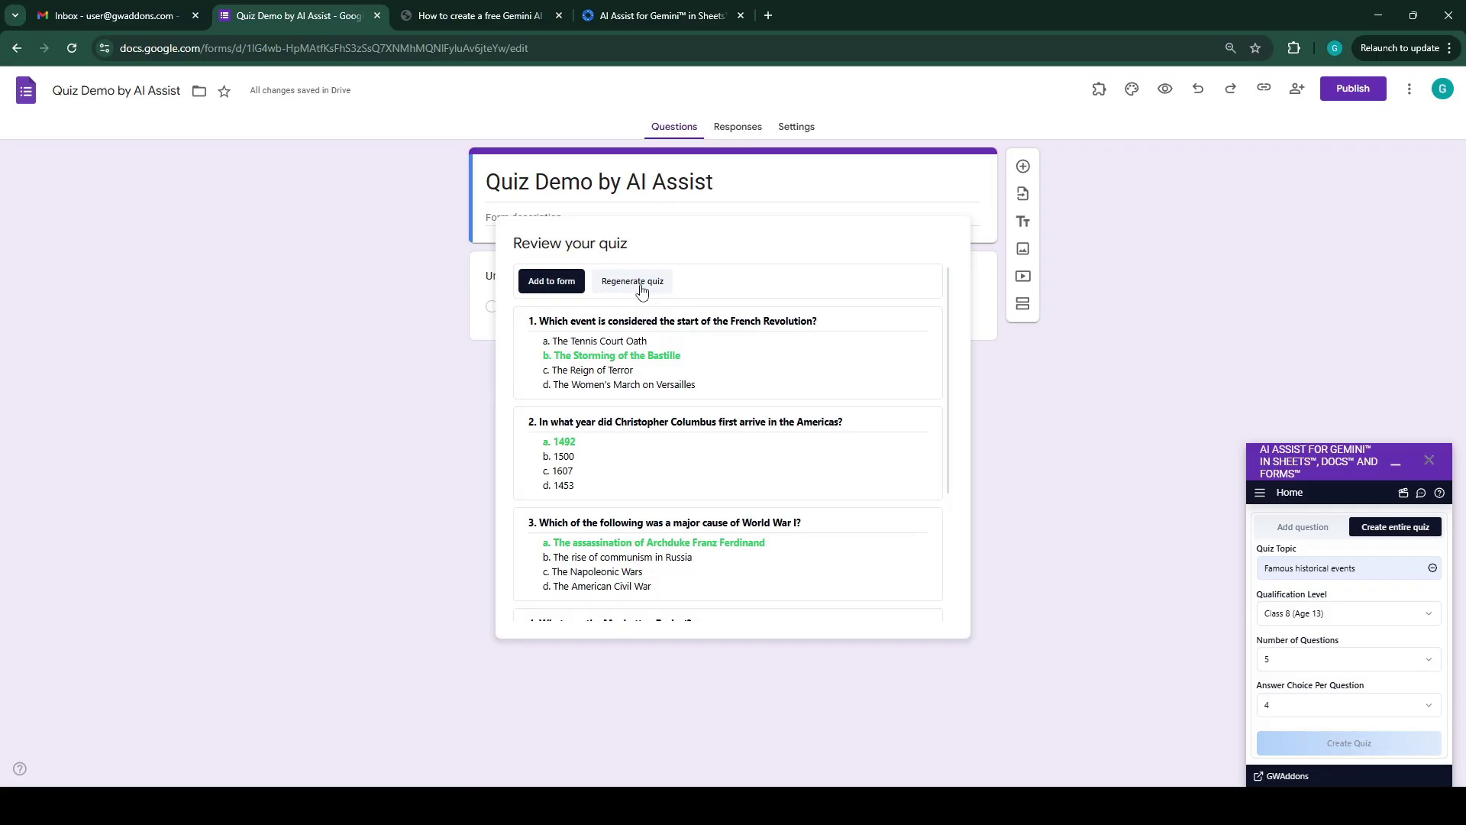
{"action": "left_click", "coordinate": [568, 291]}
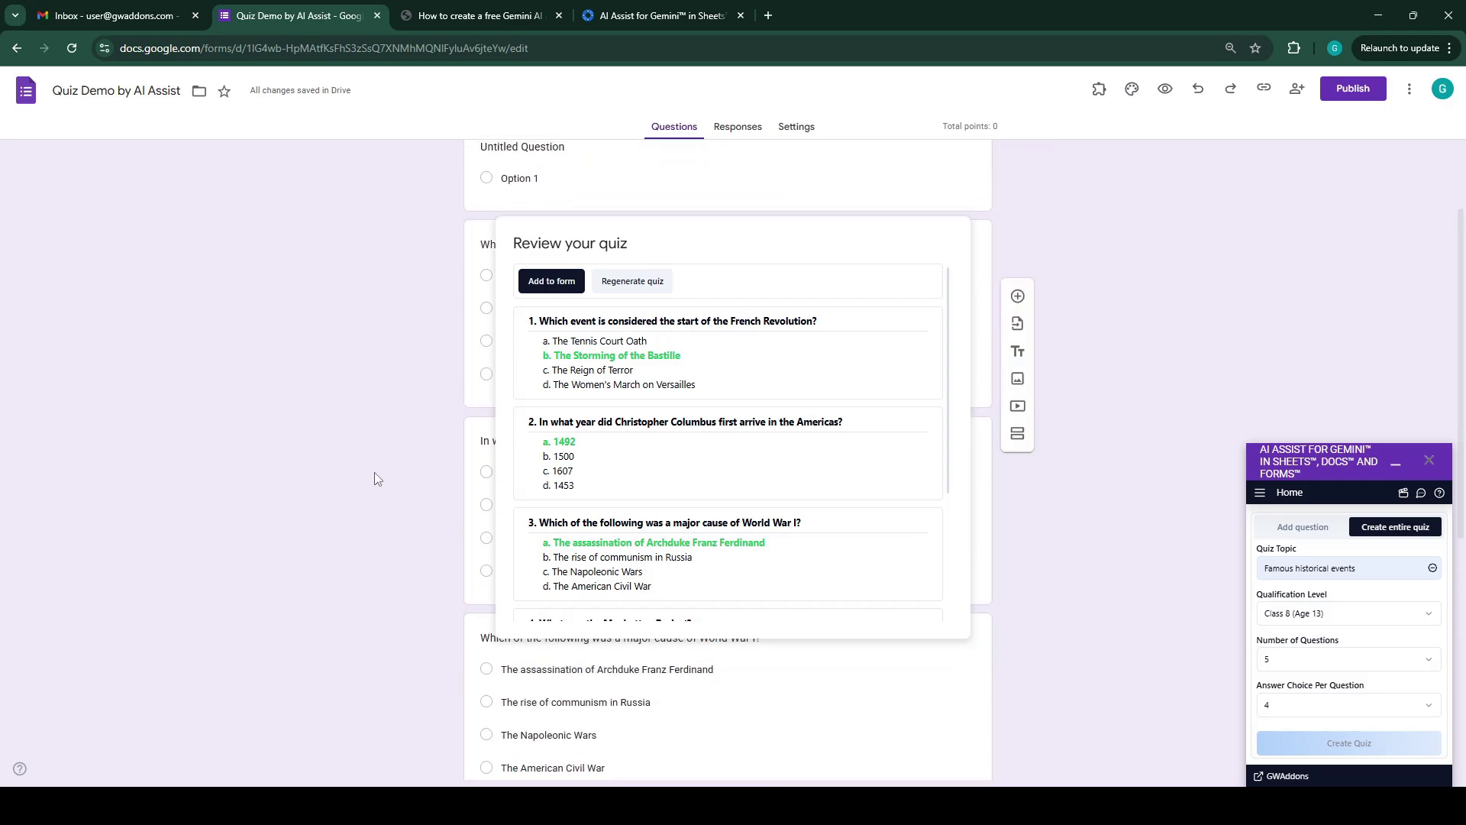
Key the correct answers for the French Revolution and Columbus questions.
{"action": "left_click", "coordinate": [946, 243]}
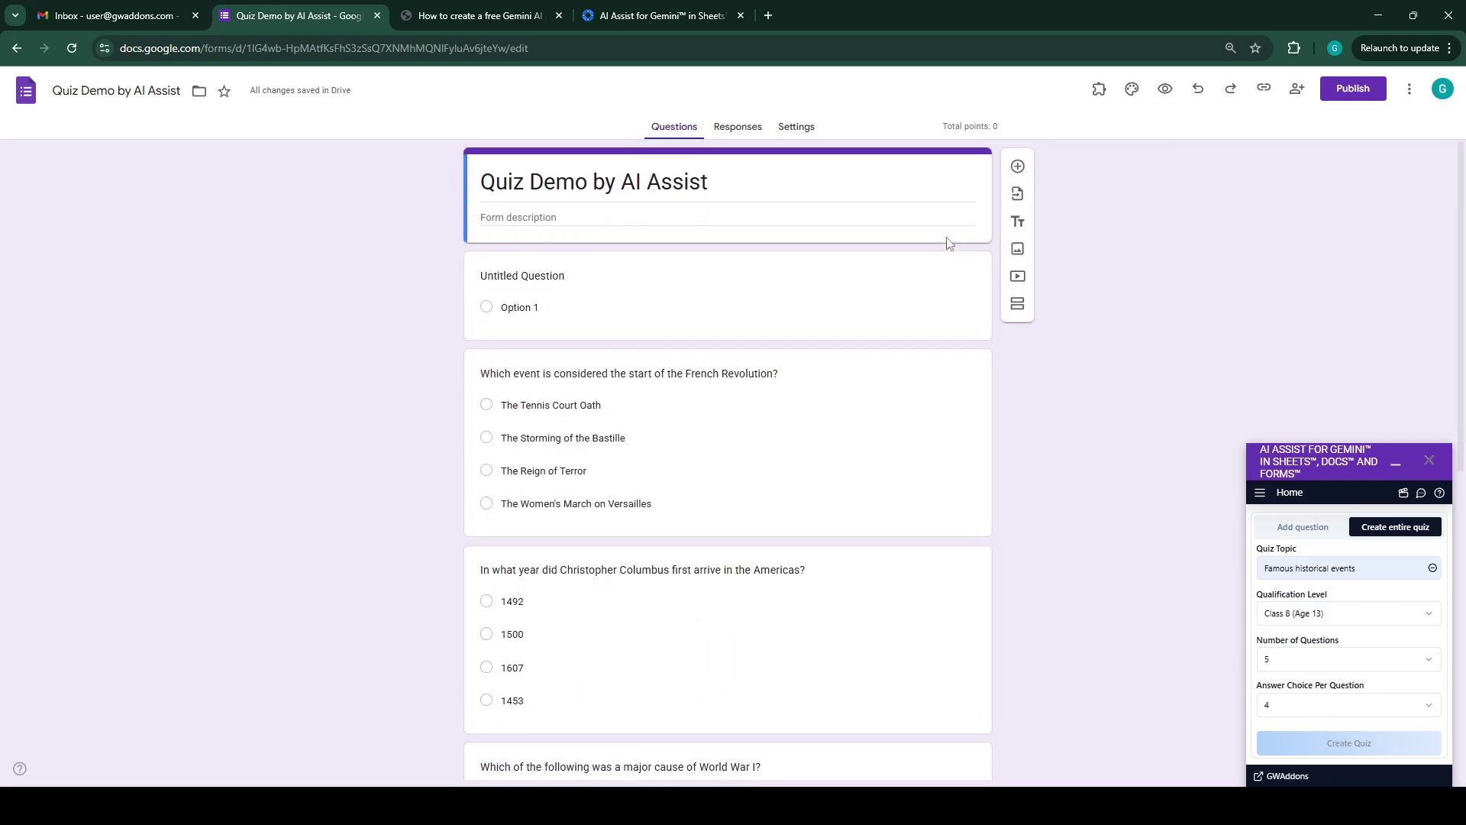
{"action": "left_click", "coordinate": [550, 471]}
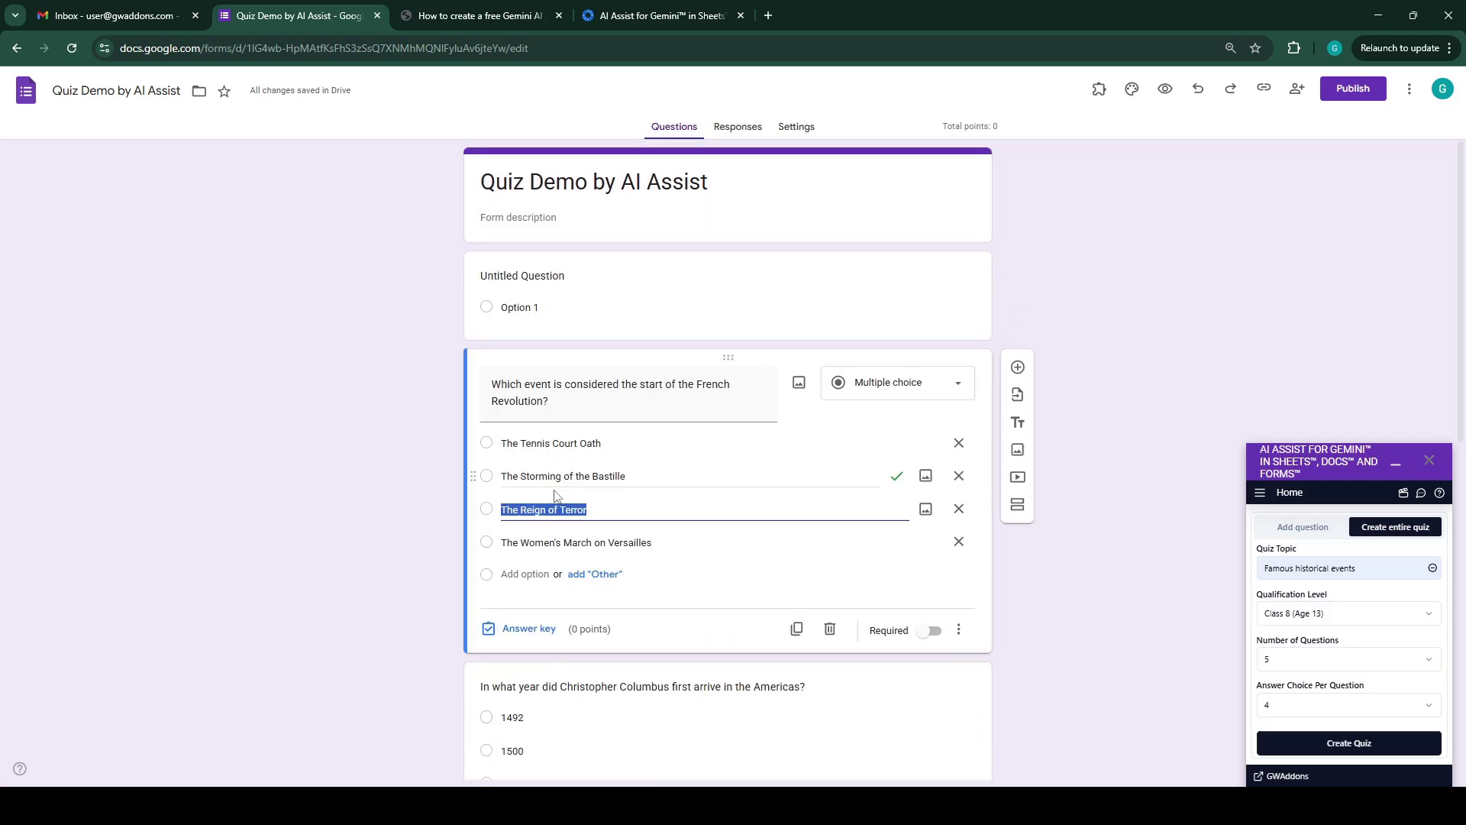
{"action": "left_click", "coordinate": [547, 634]}
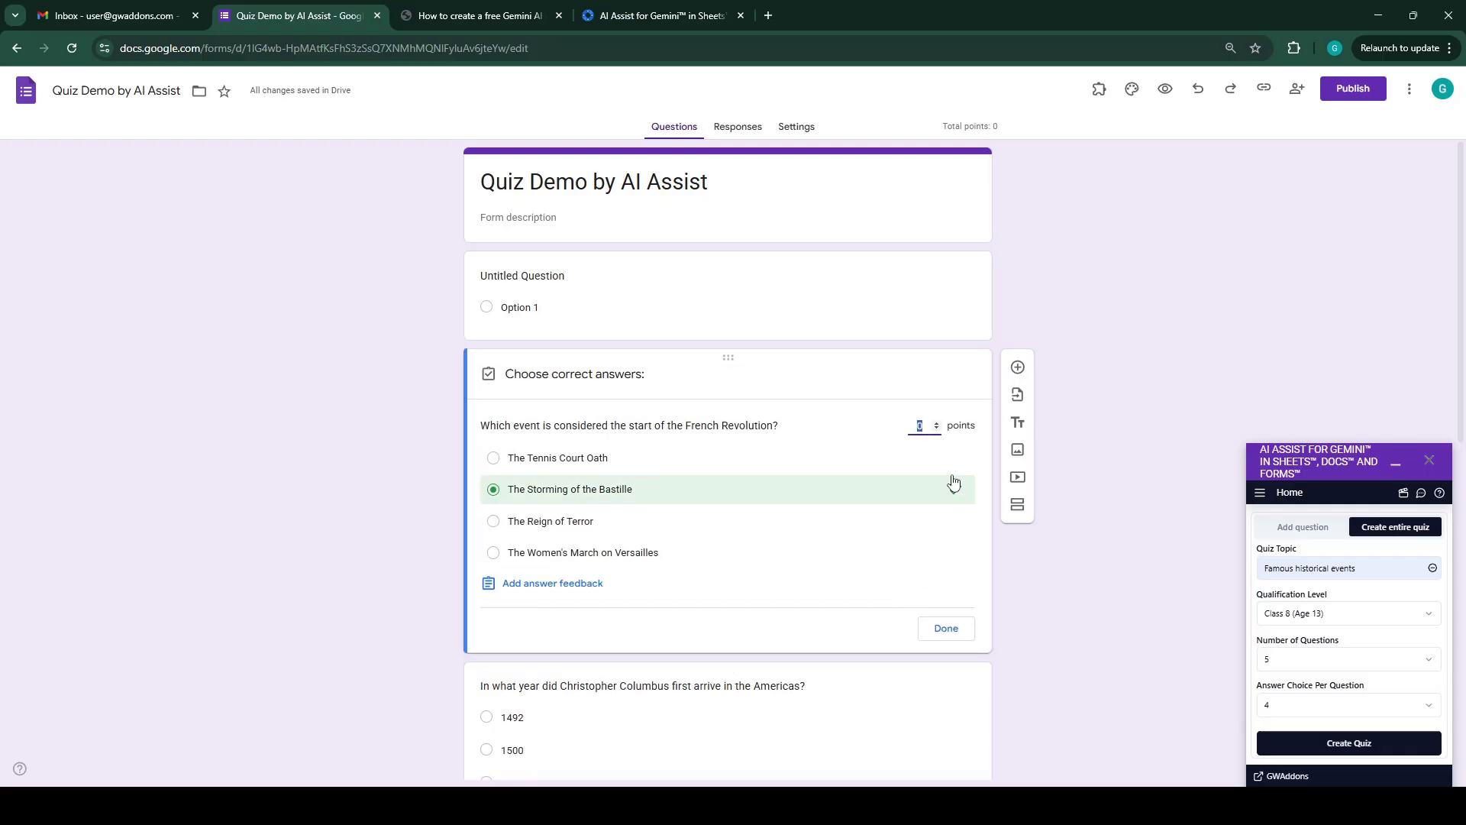
{"action": "left_click", "coordinate": [946, 627]}
{"action": "left_click", "coordinate": [649, 615]}
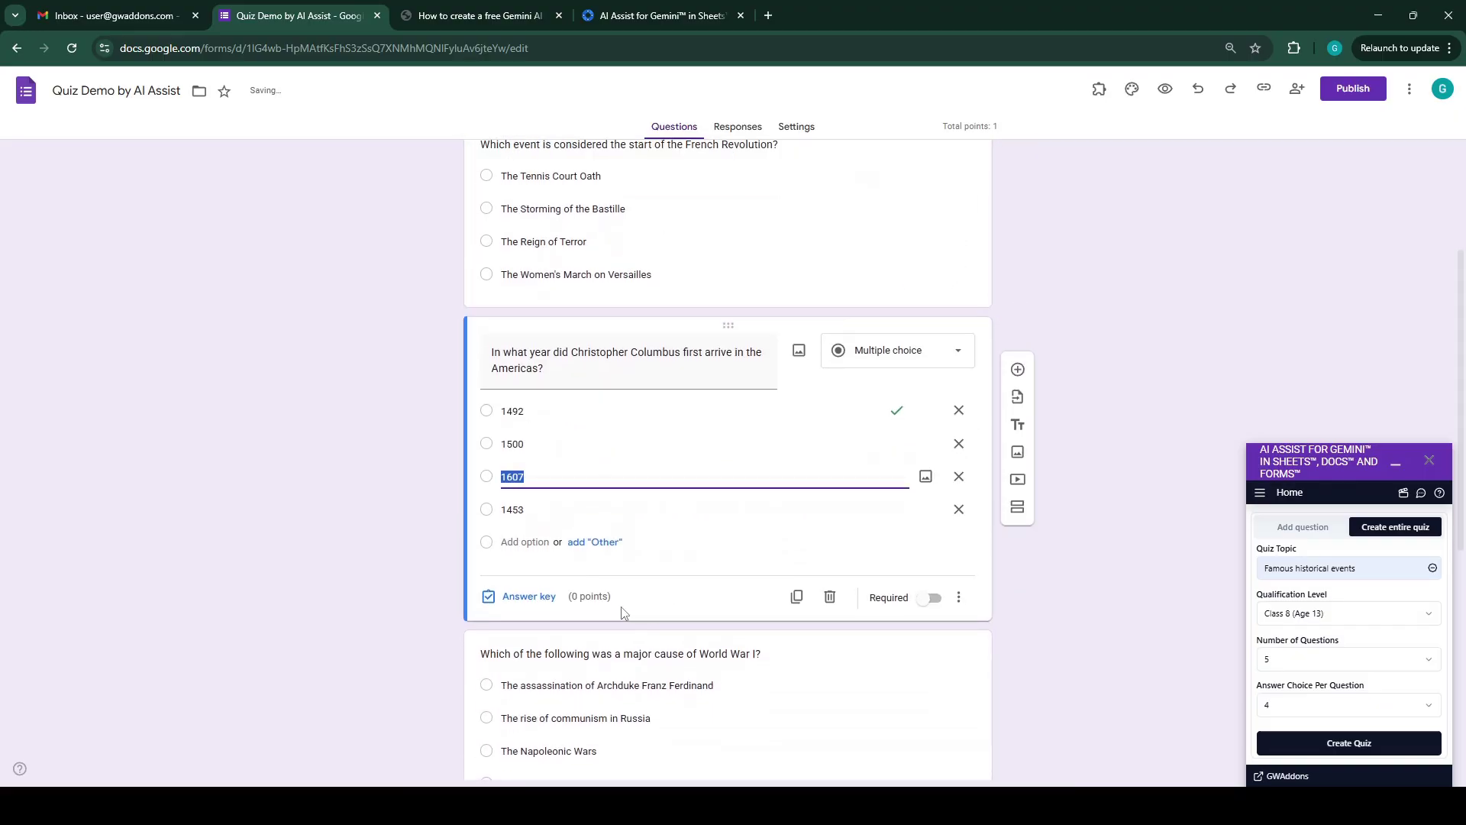
{"action": "left_click", "coordinate": [547, 597]}
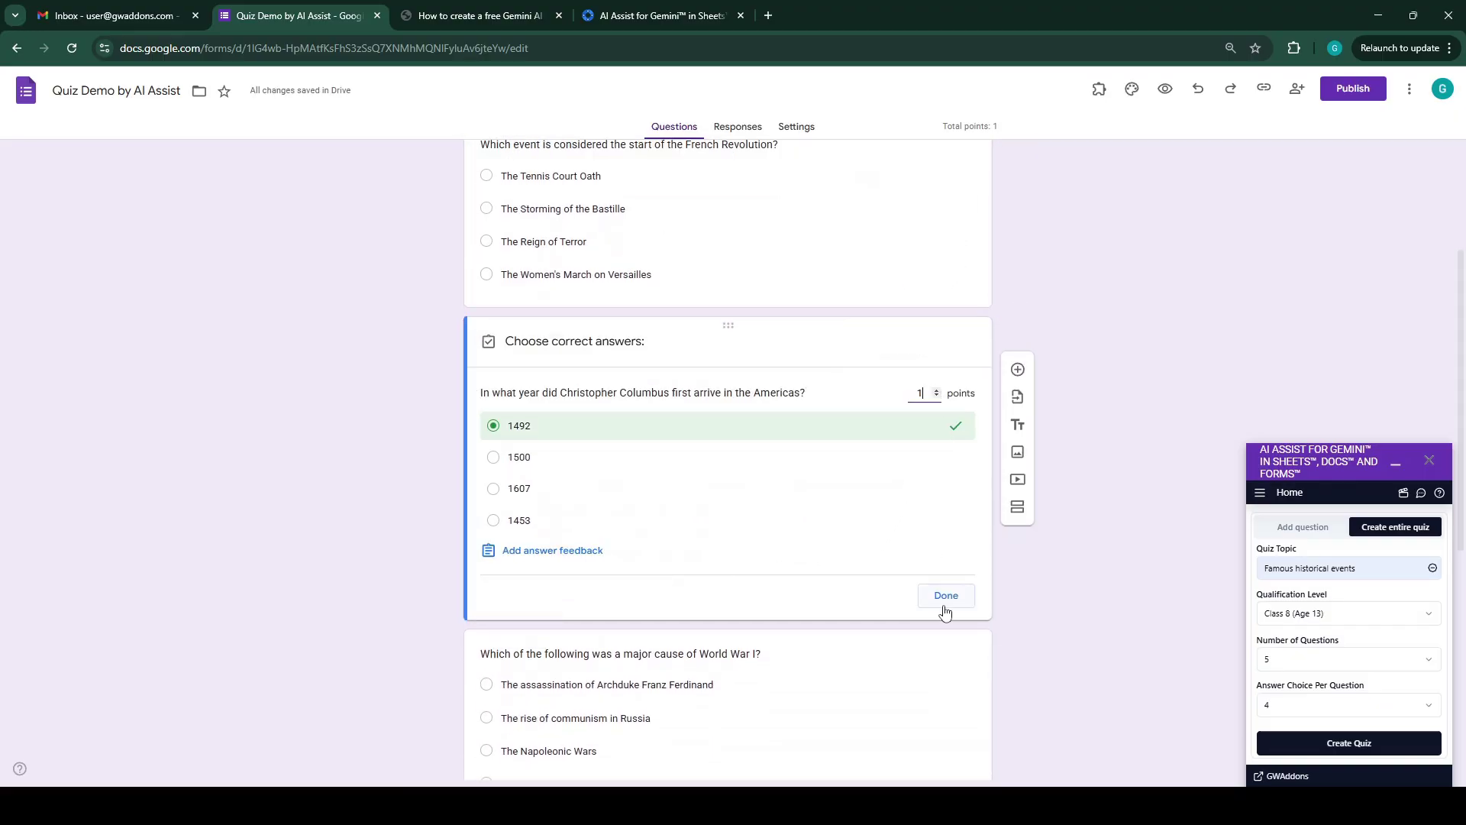
{"action": "left_click", "coordinate": [945, 596]}
Key the World War I, Manhattan Project and Russian Revolution answers at 1 point each.
{"action": "scroll", "coordinate": [730, 527], "scroll_direction": "down", "scroll_amount": 4}
{"action": "left_click", "coordinate": [730, 519]}
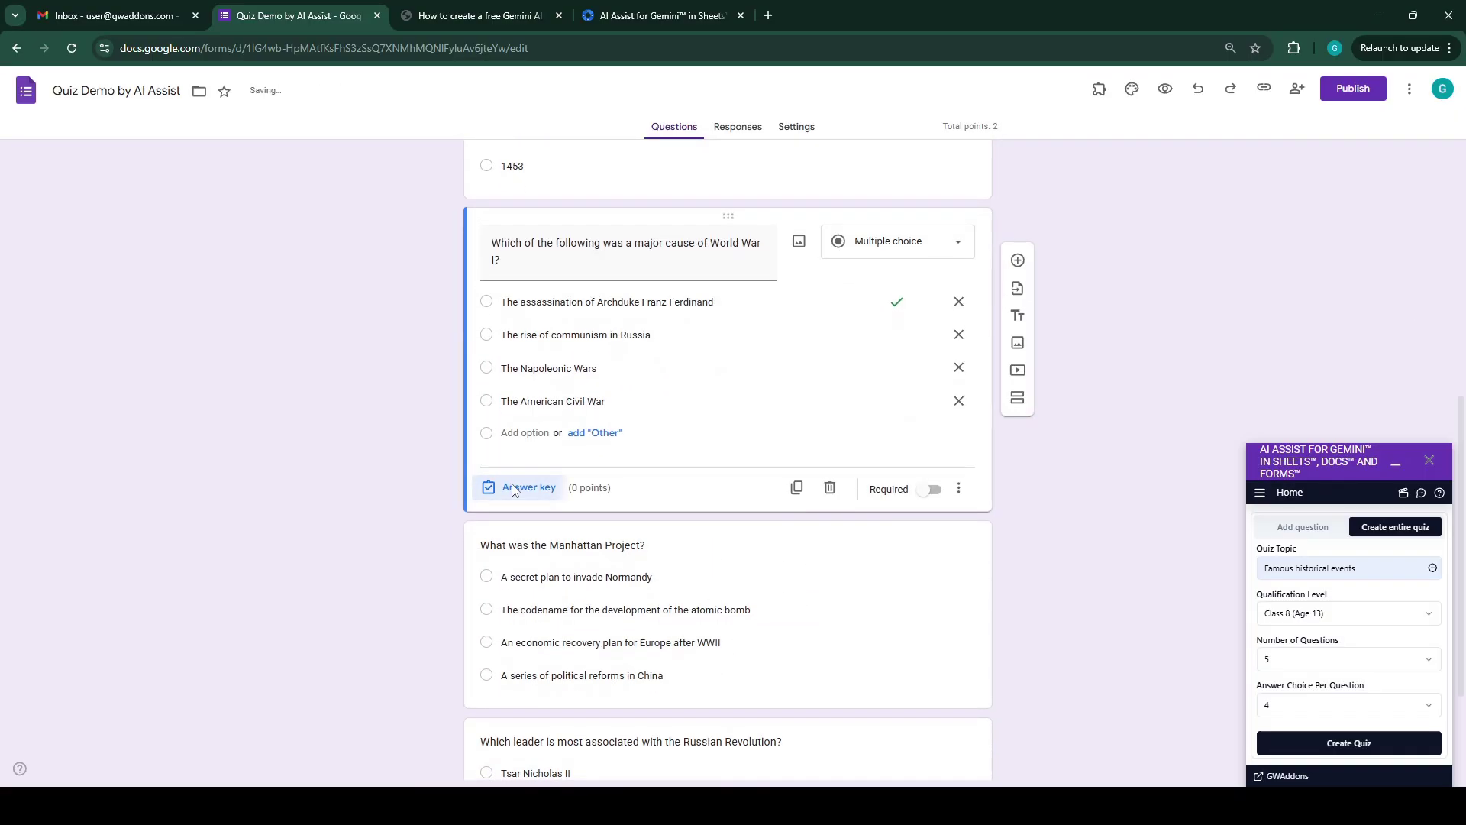
{"action": "left_click", "coordinate": [520, 488]}
{"action": "type", "text": "1"}
{"action": "left_click", "coordinate": [945, 486]}
{"action": "left_click", "coordinate": [746, 547]}
{"action": "left_click", "coordinate": [485, 513]}
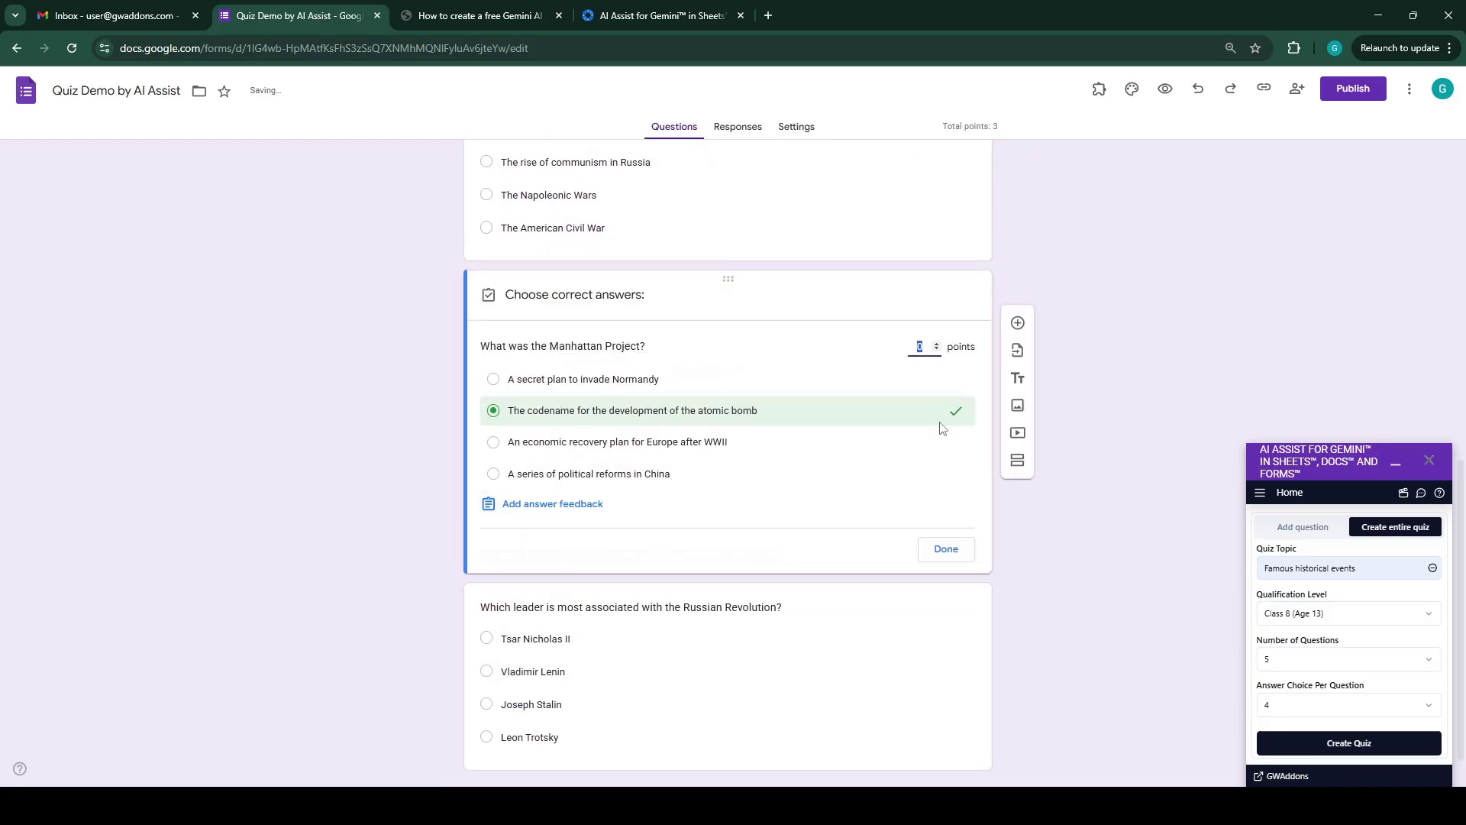
{"action": "left_click", "coordinate": [936, 348]}
{"action": "left_click", "coordinate": [947, 549]}
{"action": "left_click", "coordinate": [677, 702]}
{"action": "left_click", "coordinate": [534, 722]}
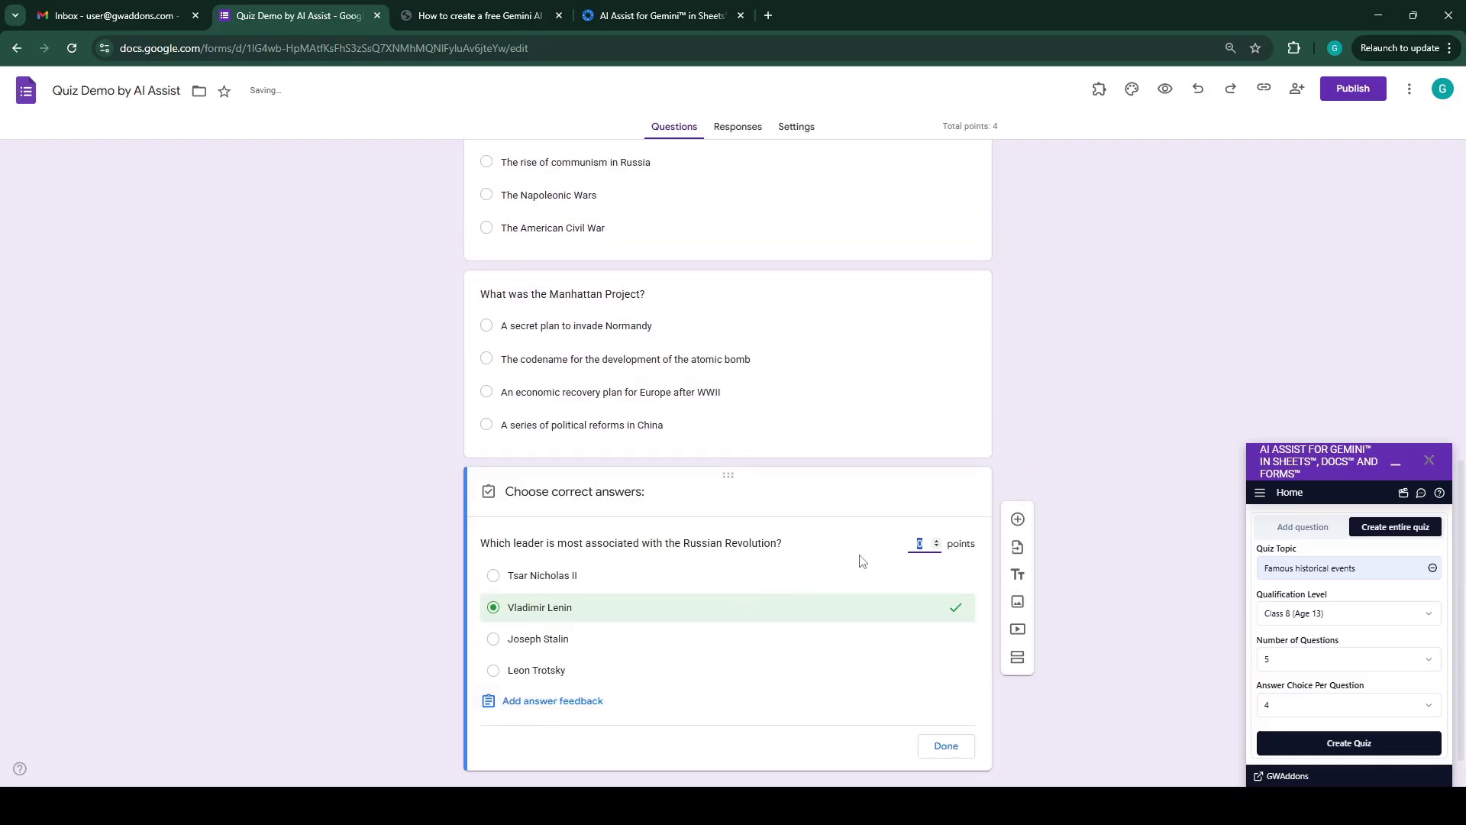
{"action": "left_click", "coordinate": [946, 746]}
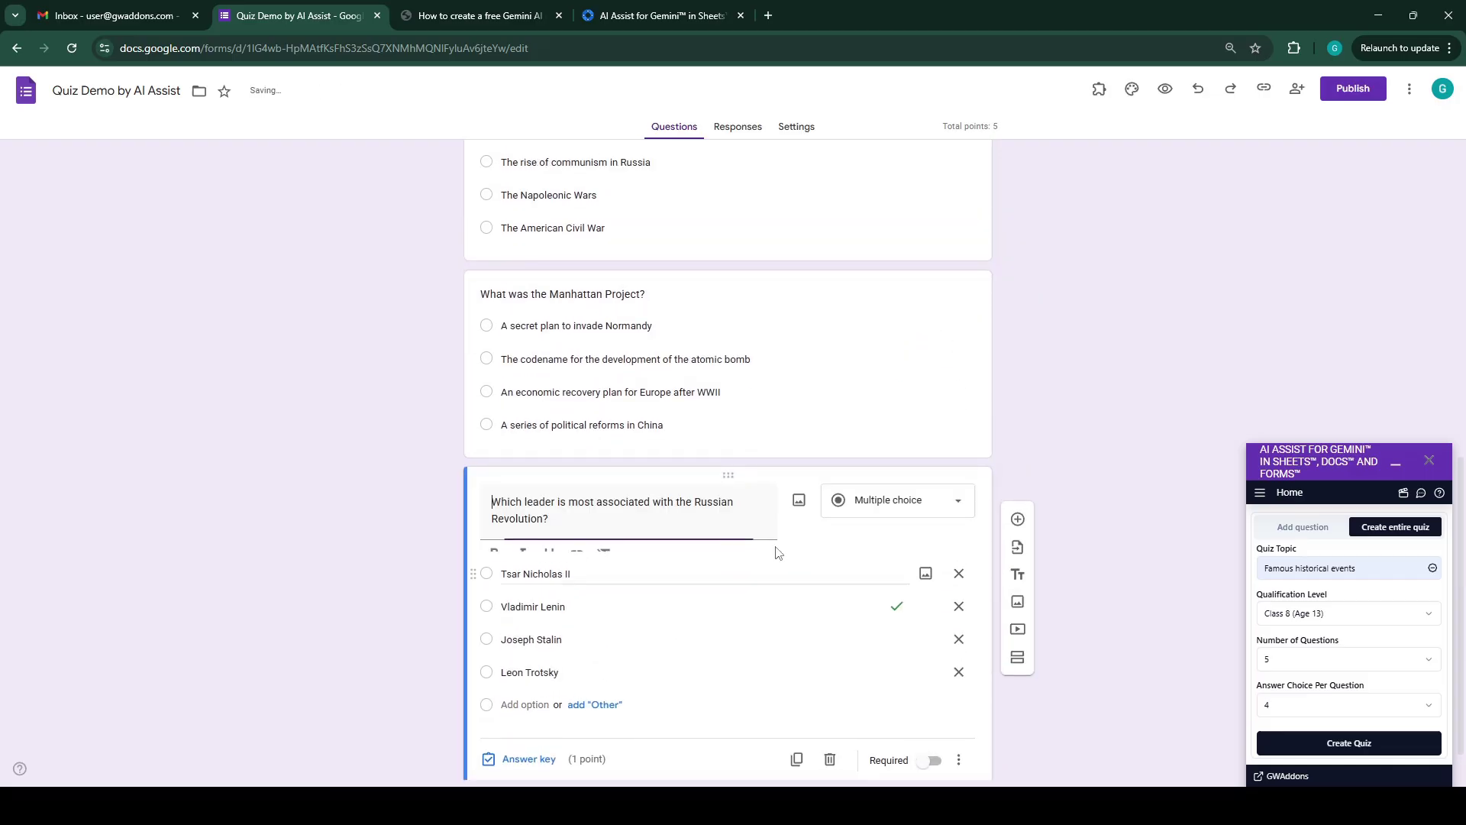
{"action": "scroll", "coordinate": [776, 548], "scroll_direction": "up", "scroll_amount": 15}
Turn the Untitled Question into a required 'Name' short-answer field.
{"action": "left_click", "coordinate": [534, 309]}
{"action": "left_click", "coordinate": [548, 287]}
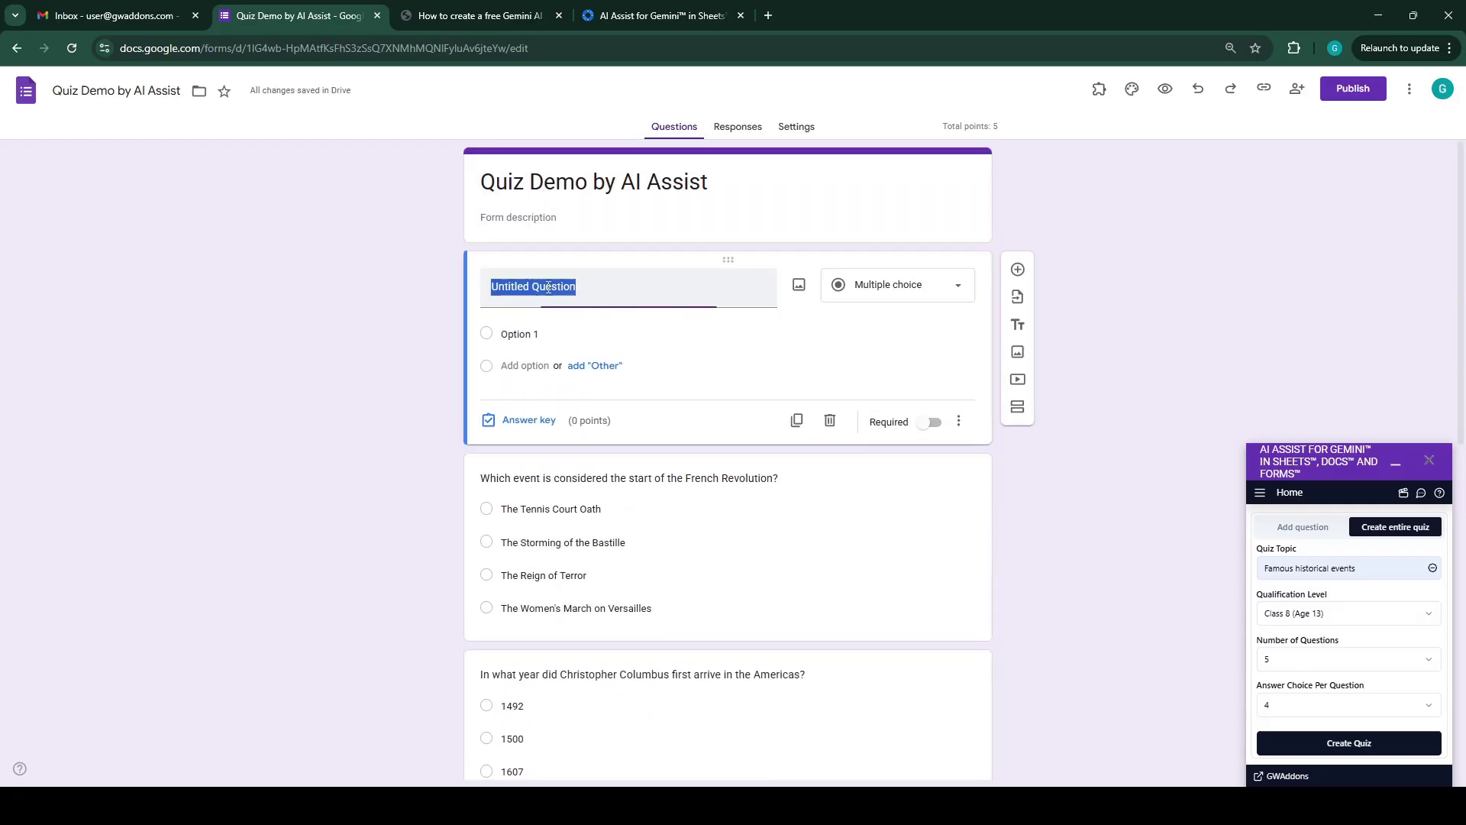
{"action": "type", "text": "Name"}
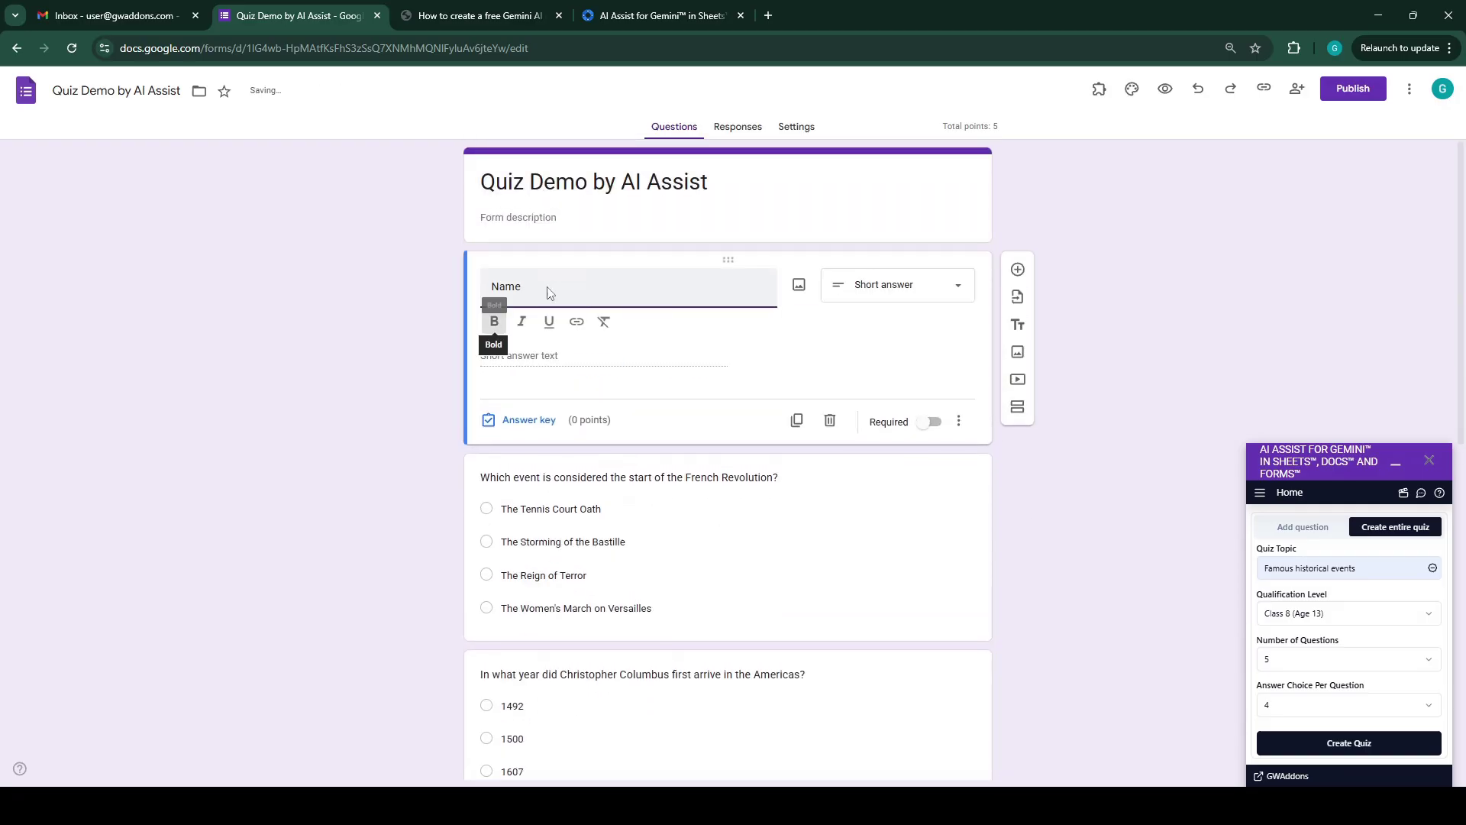
{"action": "left_click", "coordinate": [942, 395]}
{"action": "scroll", "coordinate": [1076, 528], "scroll_direction": "down", "scroll_amount": 7}
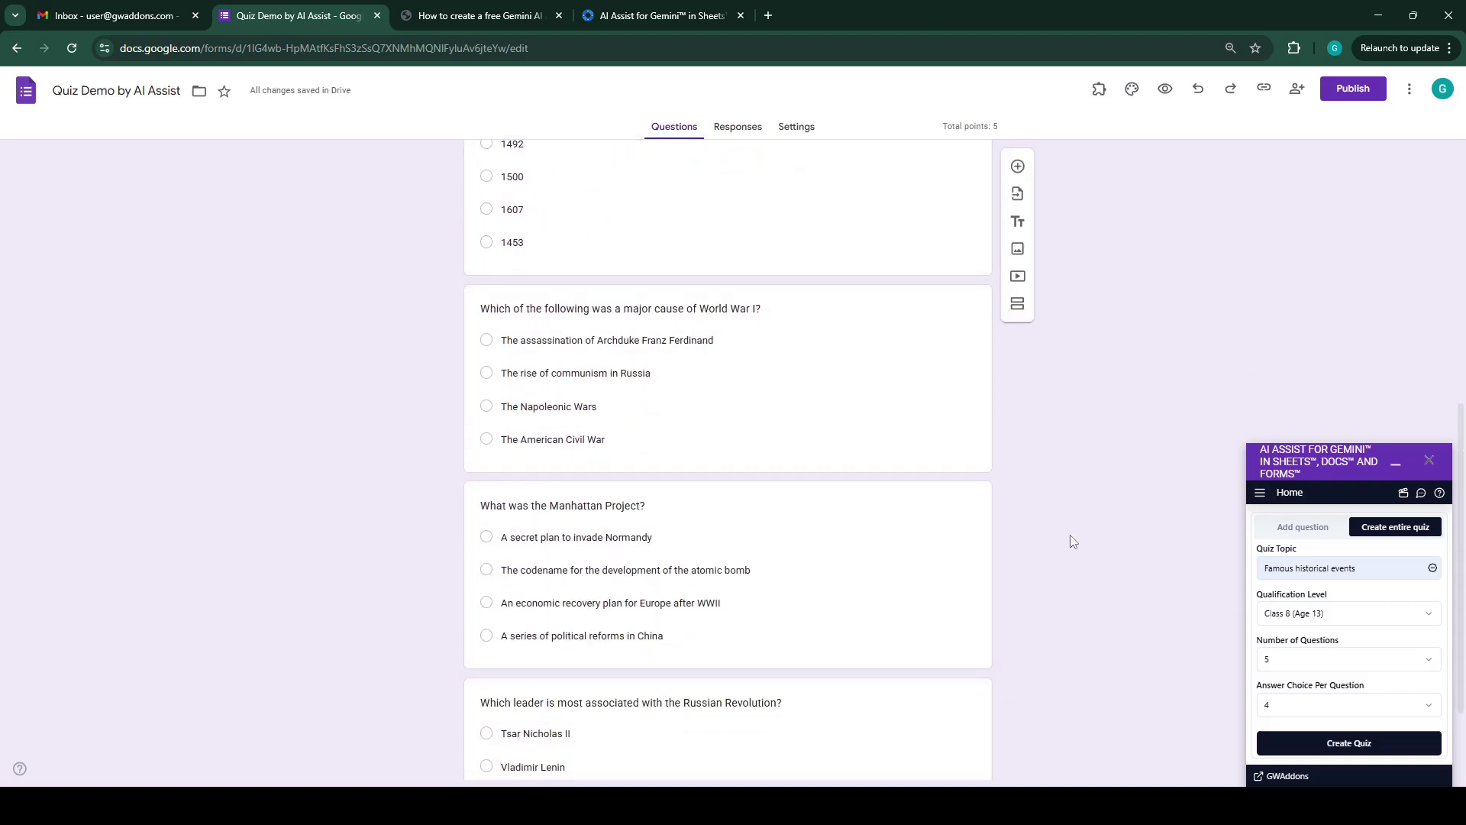
{"action": "scroll", "coordinate": [1072, 540], "scroll_direction": "down", "scroll_amount": 2}
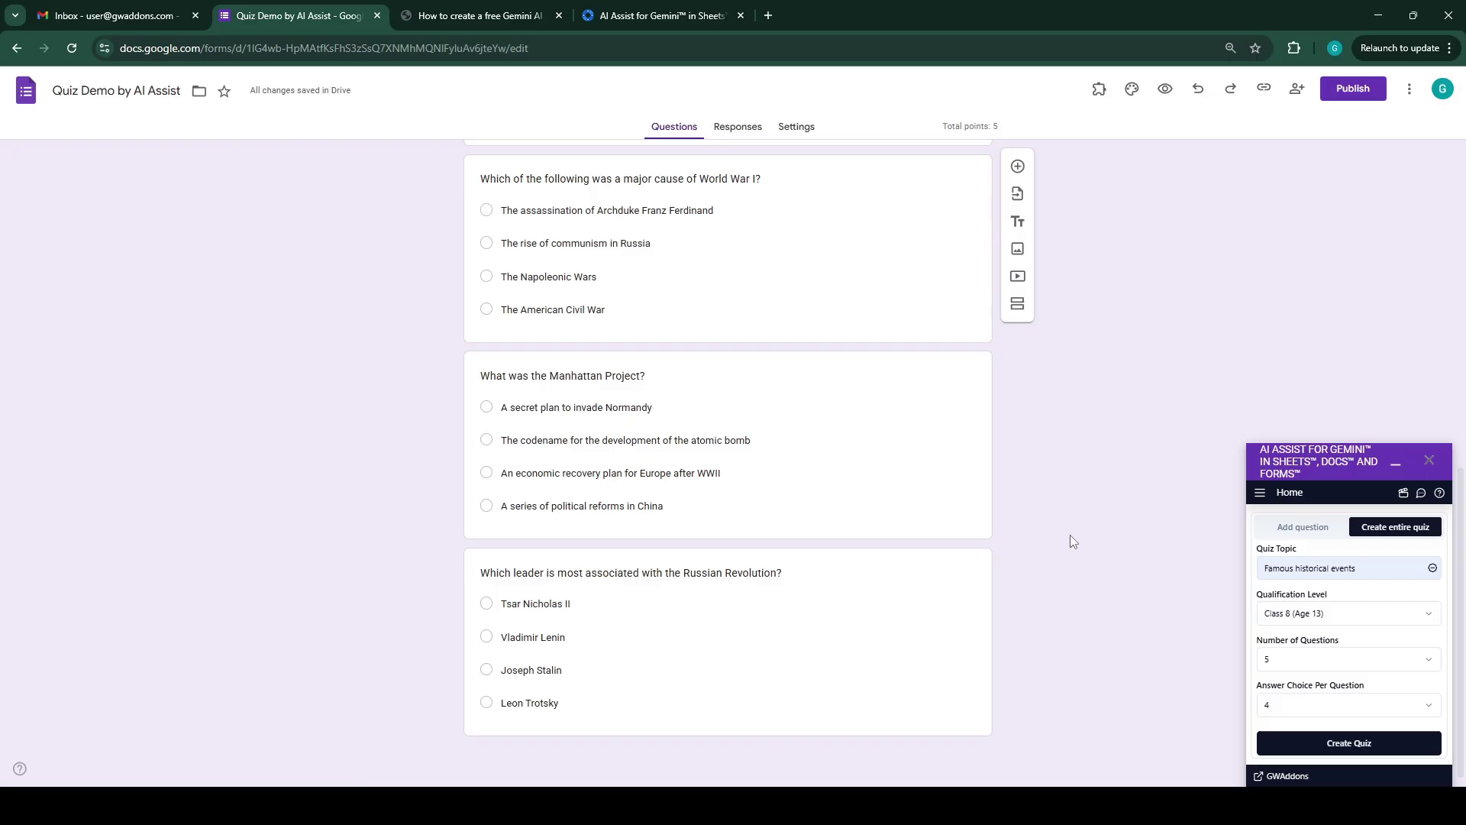
{"action": "scroll", "coordinate": [1072, 541], "scroll_direction": "up", "scroll_amount": 10}
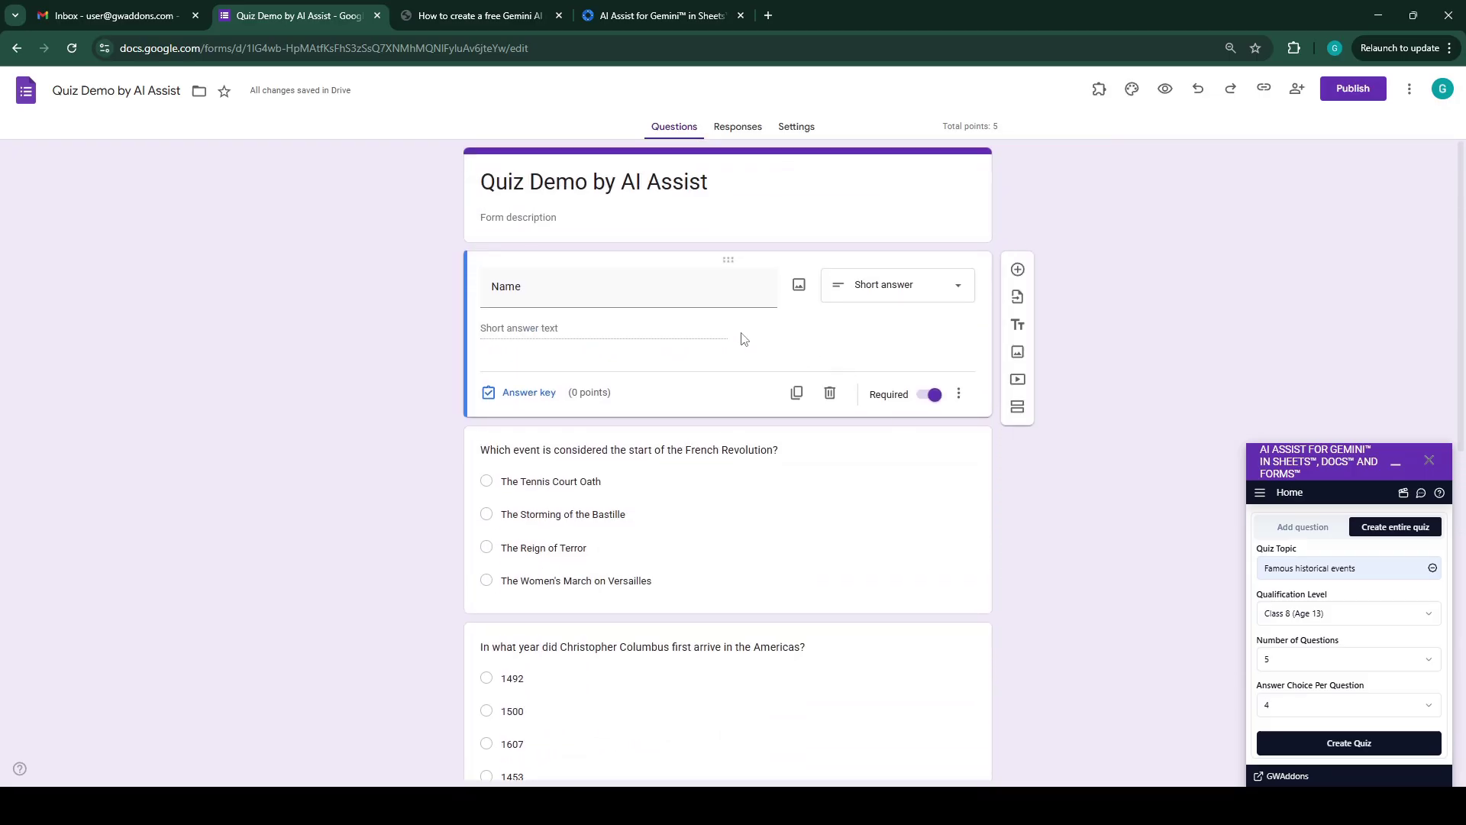
Publish the quiz with responder access set to Anyone with the link.
{"action": "left_click", "coordinate": [1353, 89]}
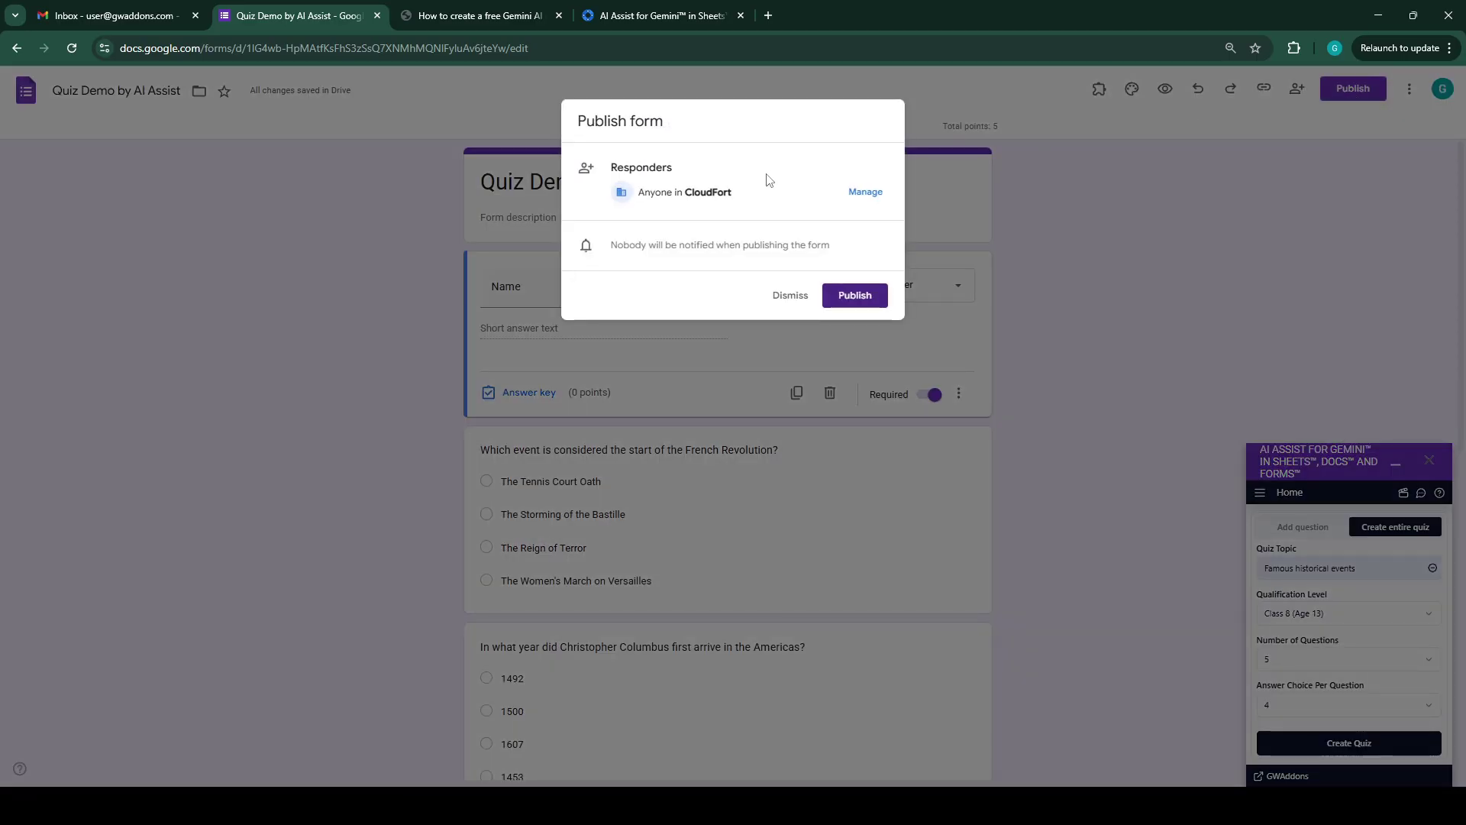
{"action": "left_click", "coordinate": [866, 193]}
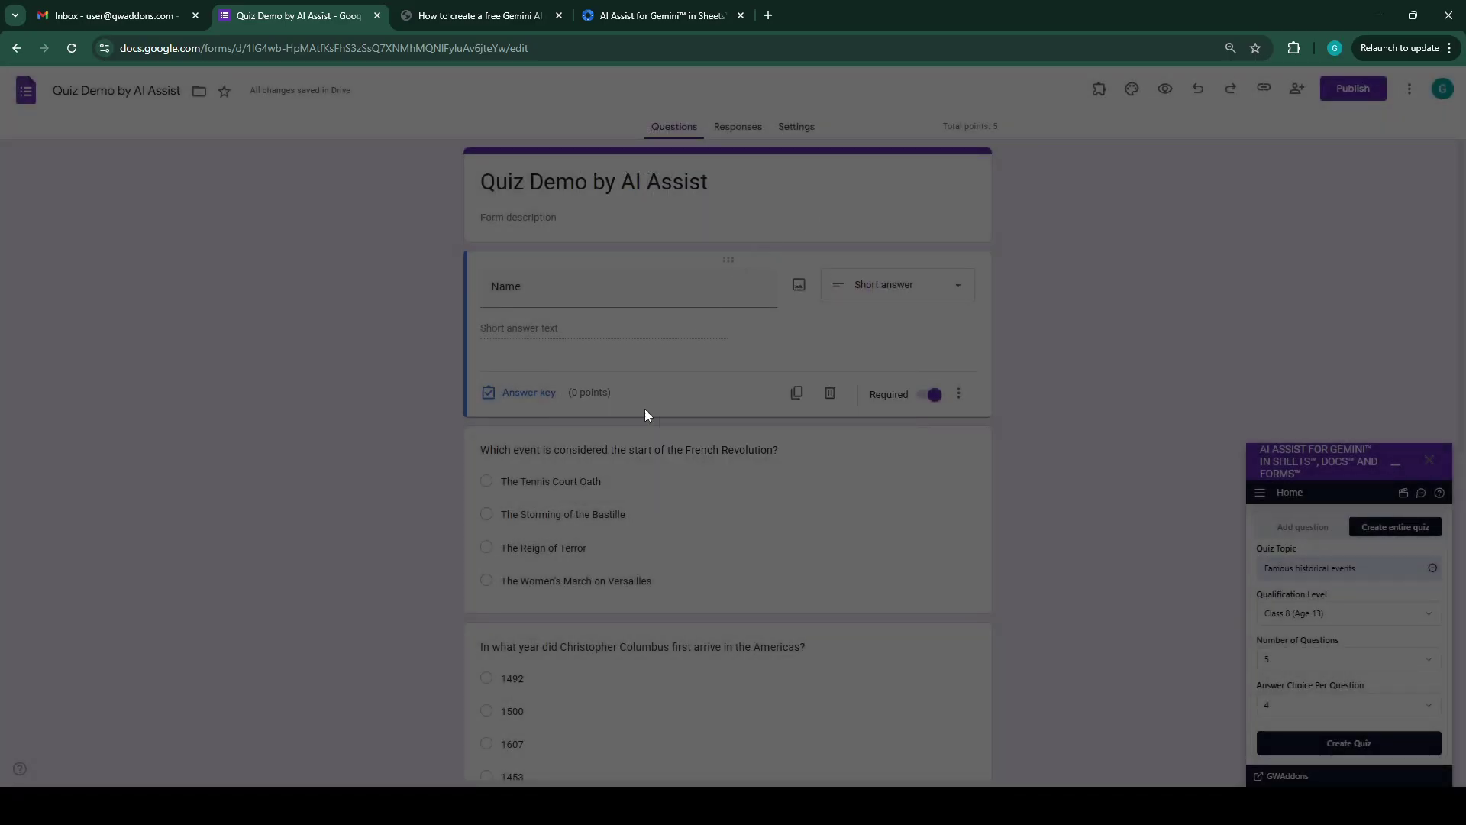
{"action": "left_click", "coordinate": [707, 484]}
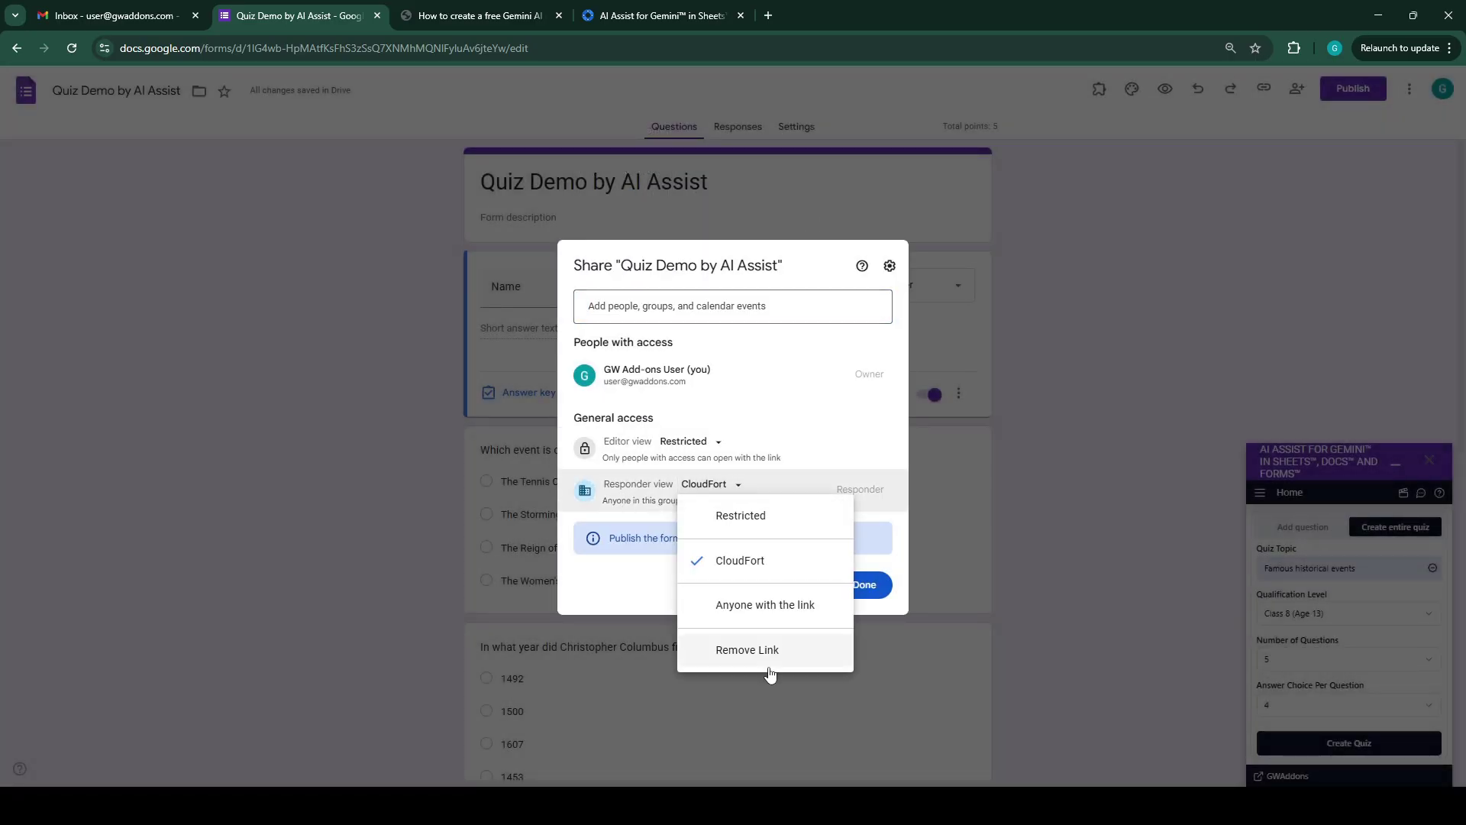
{"action": "left_click", "coordinate": [757, 618]}
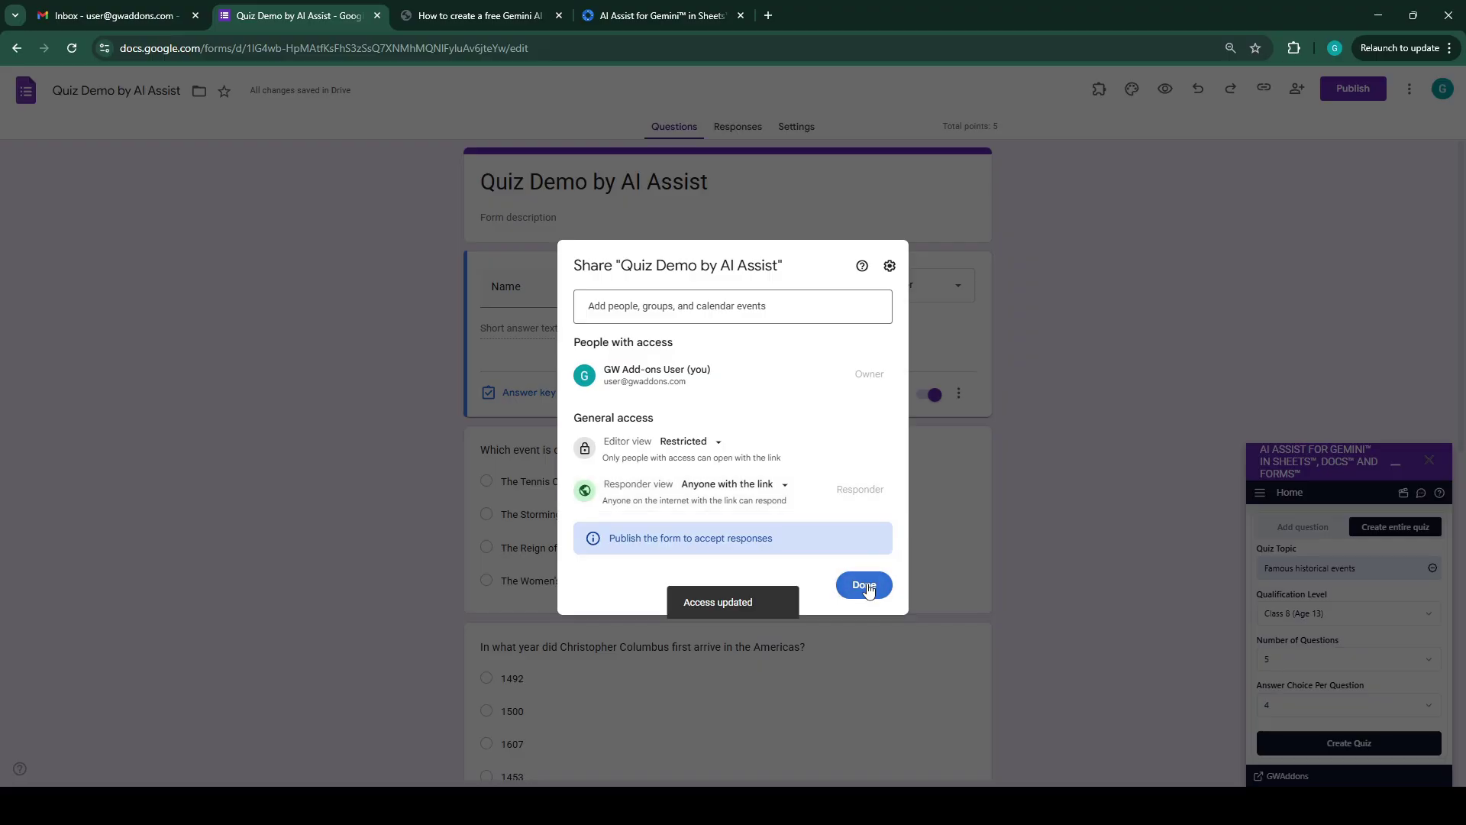
{"action": "left_click", "coordinate": [868, 584]}
{"action": "left_click", "coordinate": [863, 298]}
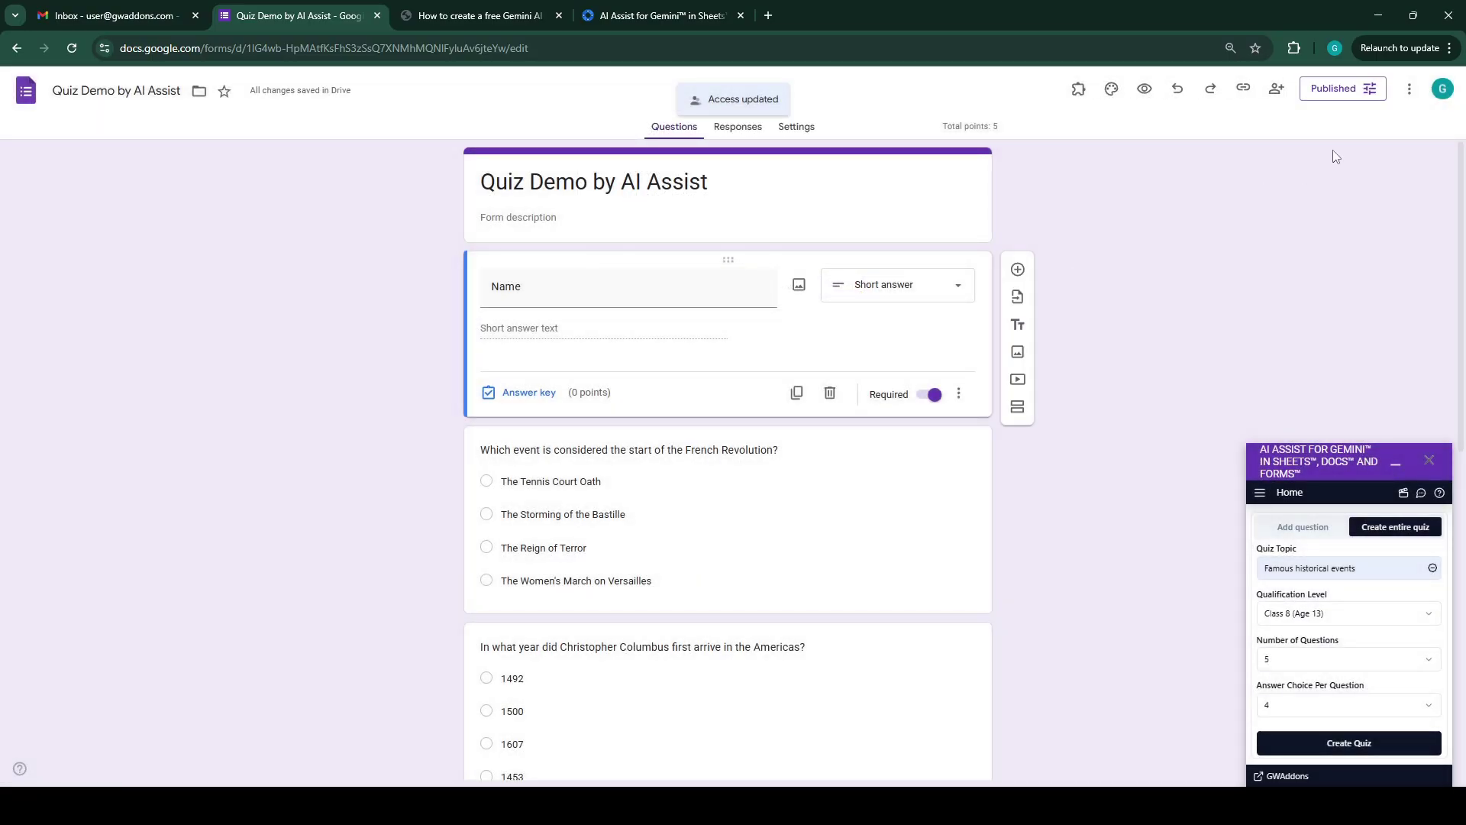
Copy the quiz's responder link for use in a new browser tab.
{"action": "left_click", "coordinate": [1341, 89]}
{"action": "left_click", "coordinate": [672, 295]}
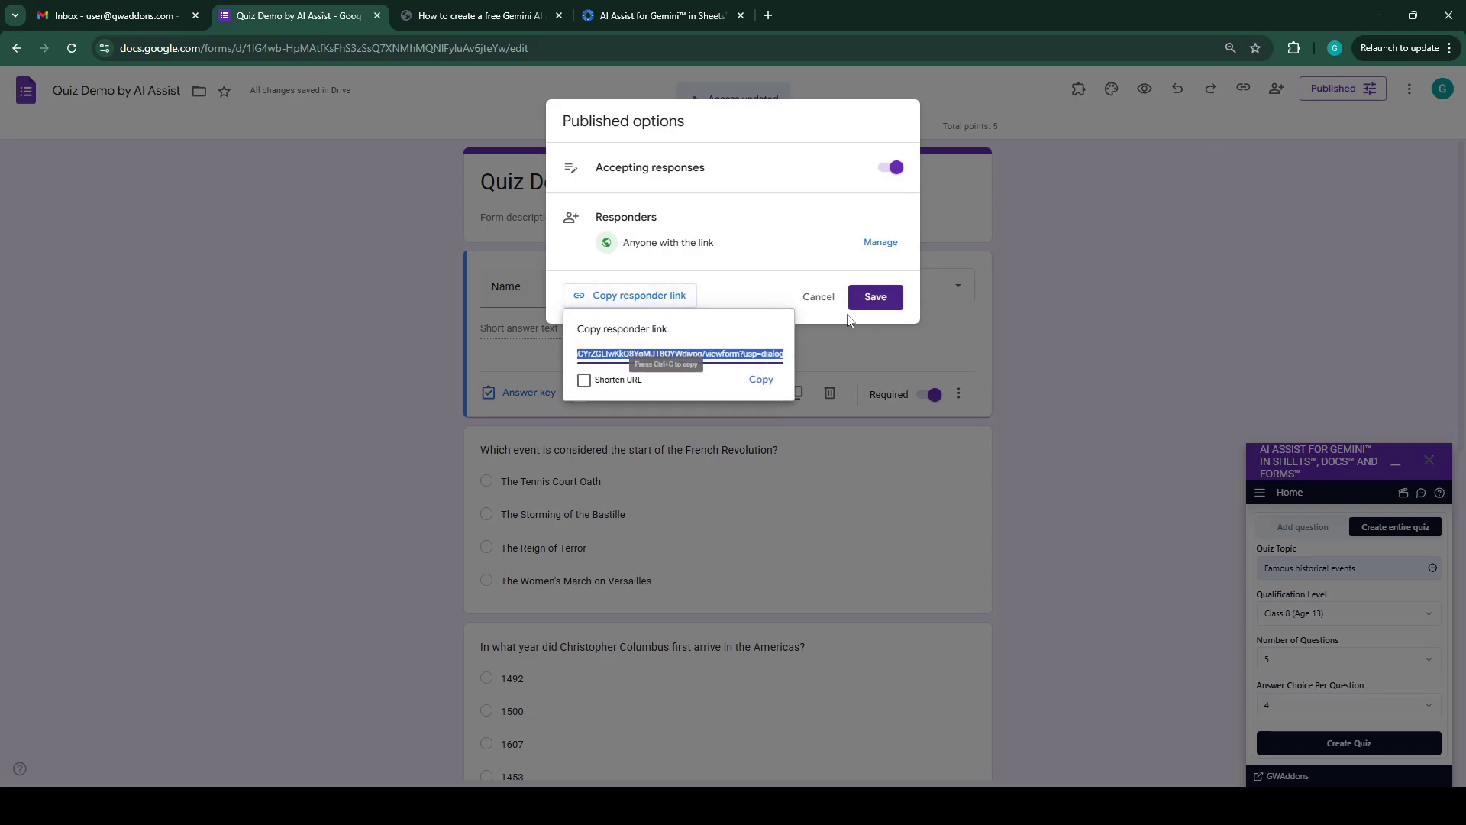
{"action": "left_click", "coordinate": [761, 379]}
{"action": "left_click", "coordinate": [875, 297]}
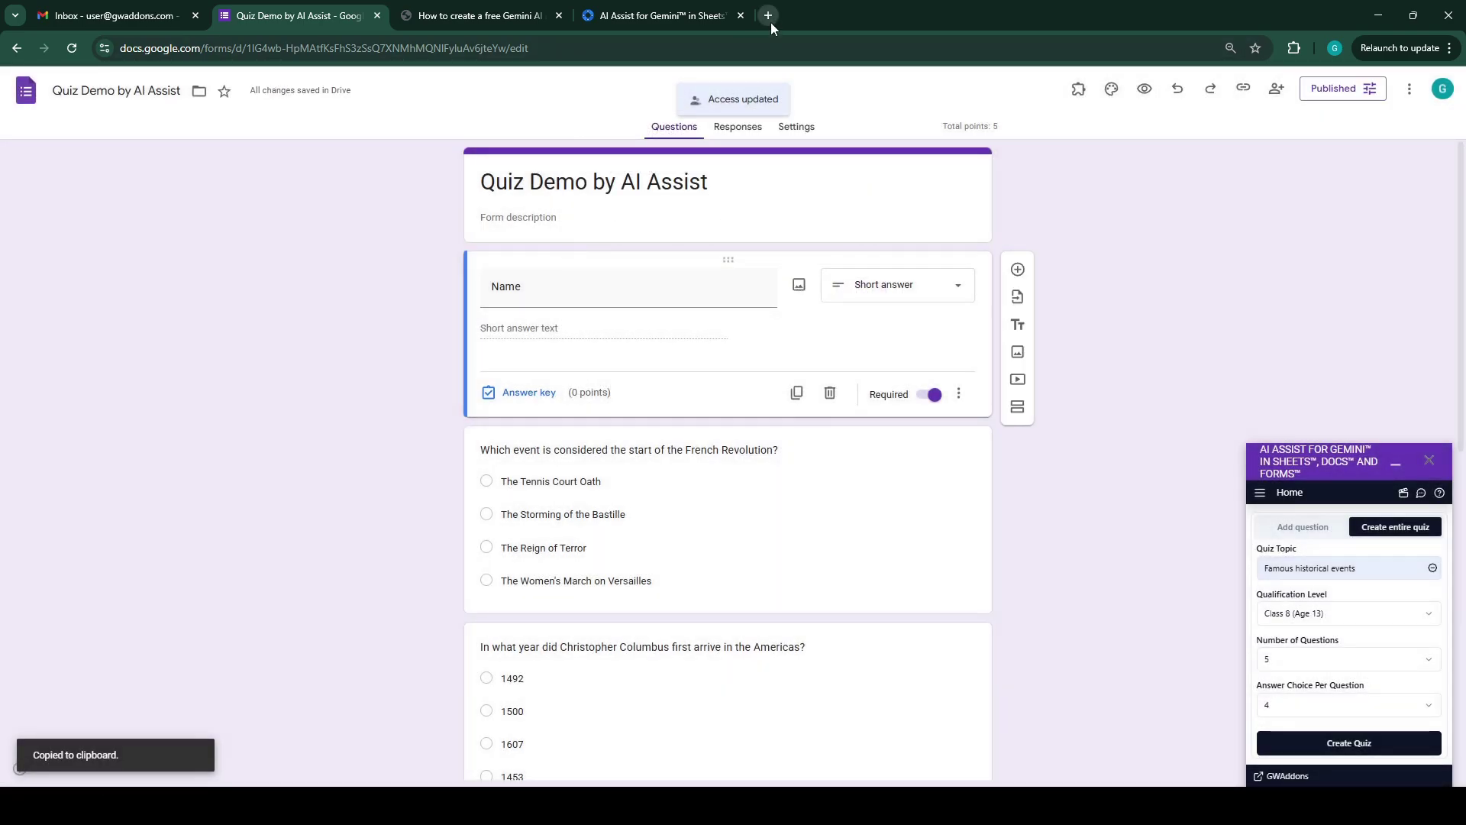
{"action": "left_click", "coordinate": [771, 21]}
Load the responder link and enter the respondent's name in the Name field.
{"action": "key", "text": "ctrl+v"}
{"action": "key", "text": "Return"}
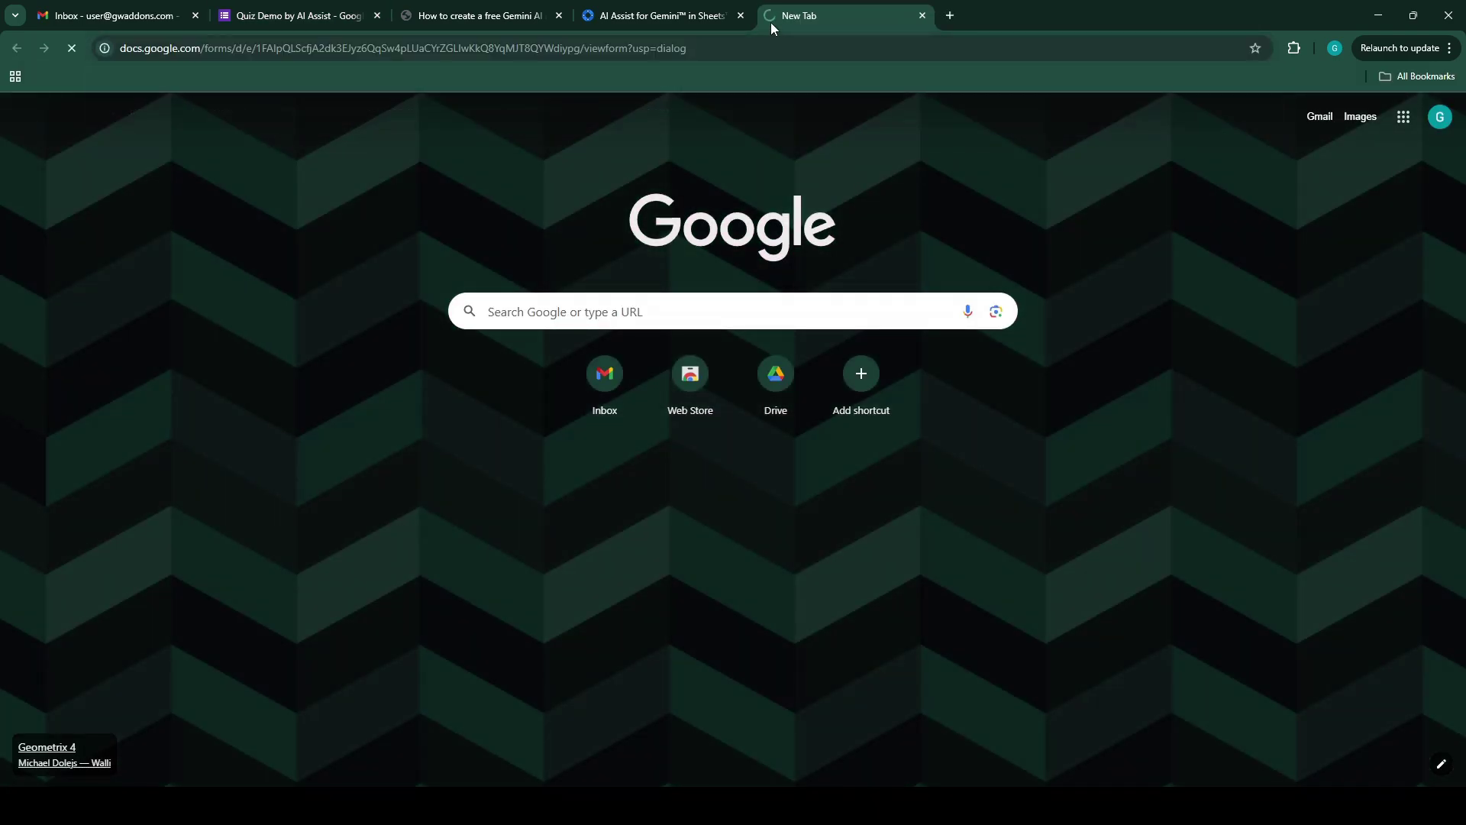
{"action": "left_click", "coordinate": [618, 285]}
{"action": "type", "text": "Emma Stone"}
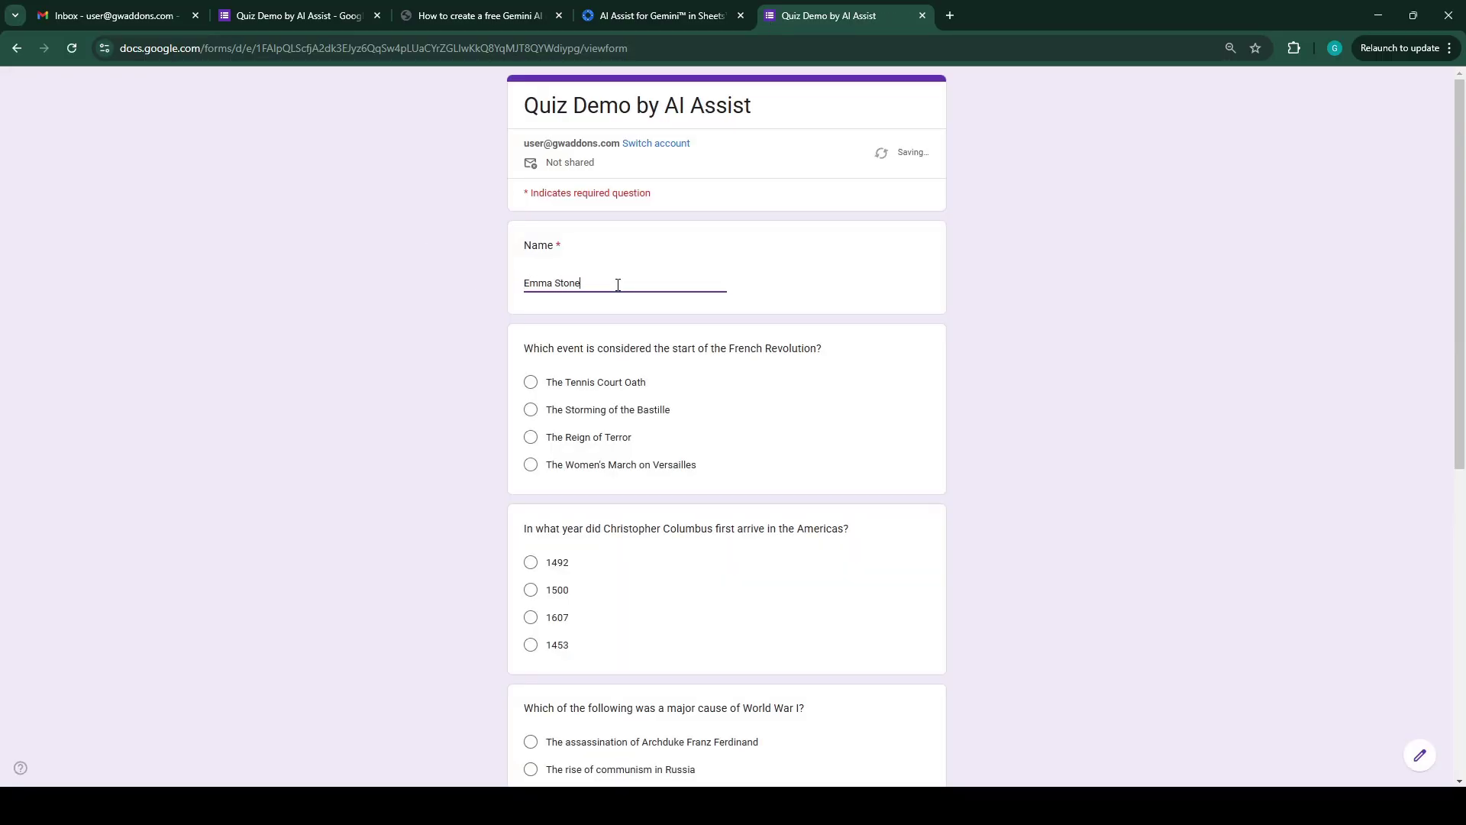
{"action": "key", "text": "Tab"}
Answer Women's March, 1492, Napoleonic Wars, atomic bomb codename, Vladimir Lenin, and submit.
{"action": "left_click", "coordinate": [530, 467]}
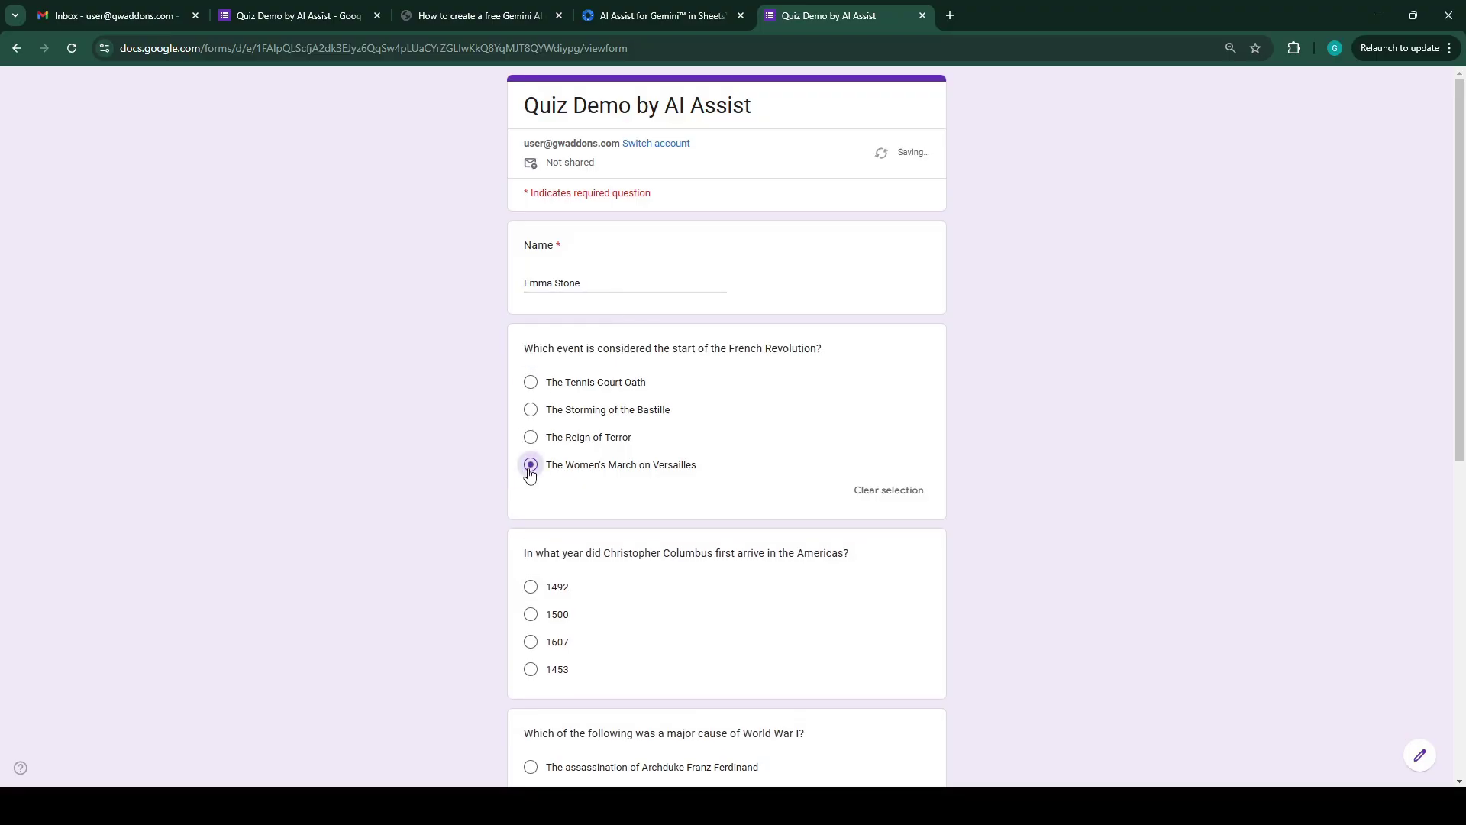
{"action": "scroll", "coordinate": [389, 490], "scroll_direction": "down", "scroll_amount": 1}
{"action": "scroll", "coordinate": [389, 490], "scroll_direction": "down", "scroll_amount": 2}
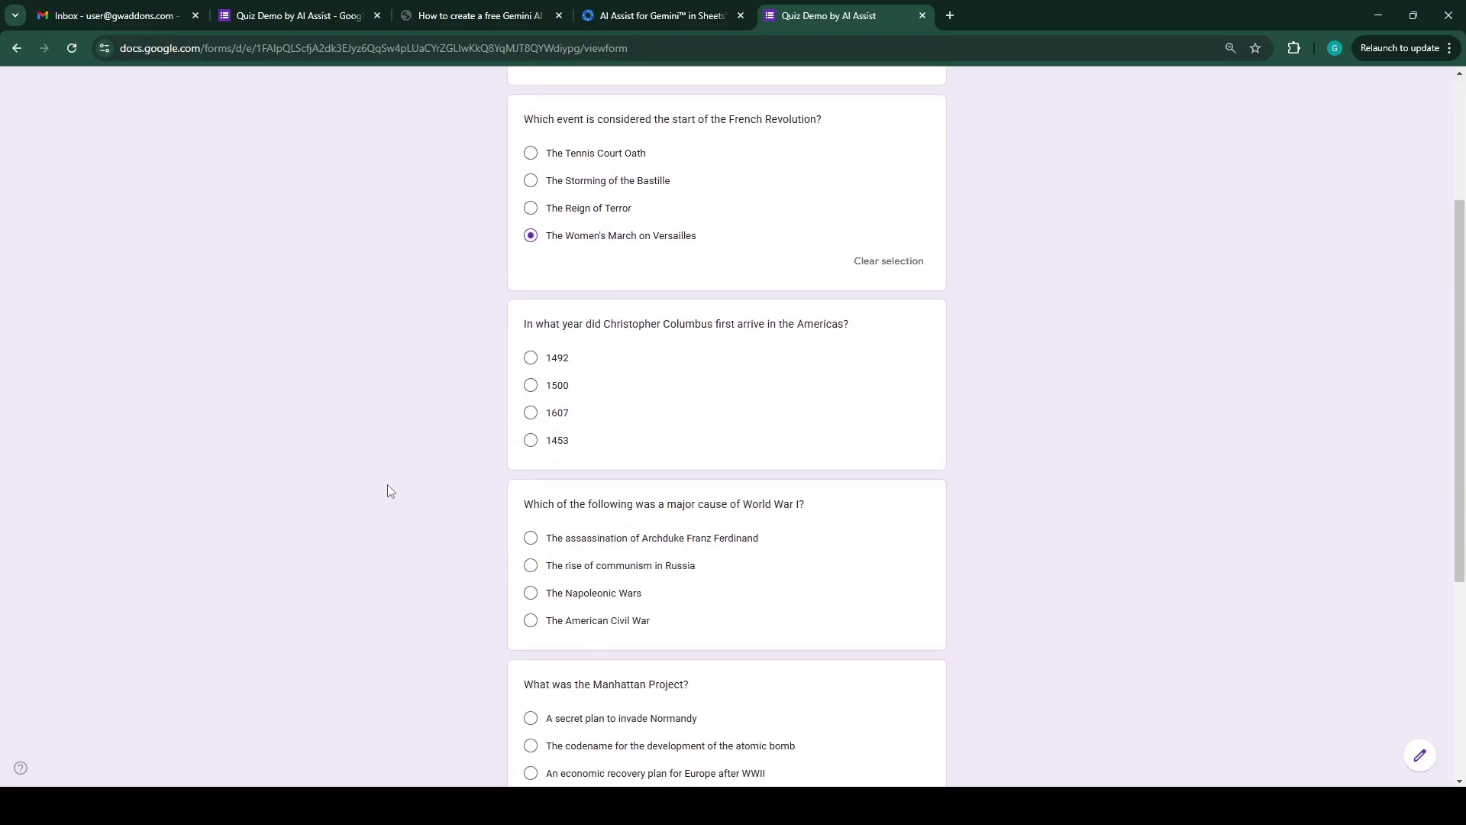
{"action": "left_click", "coordinate": [530, 357]}
{"action": "scroll", "coordinate": [372, 541], "scroll_direction": "down", "scroll_amount": 3}
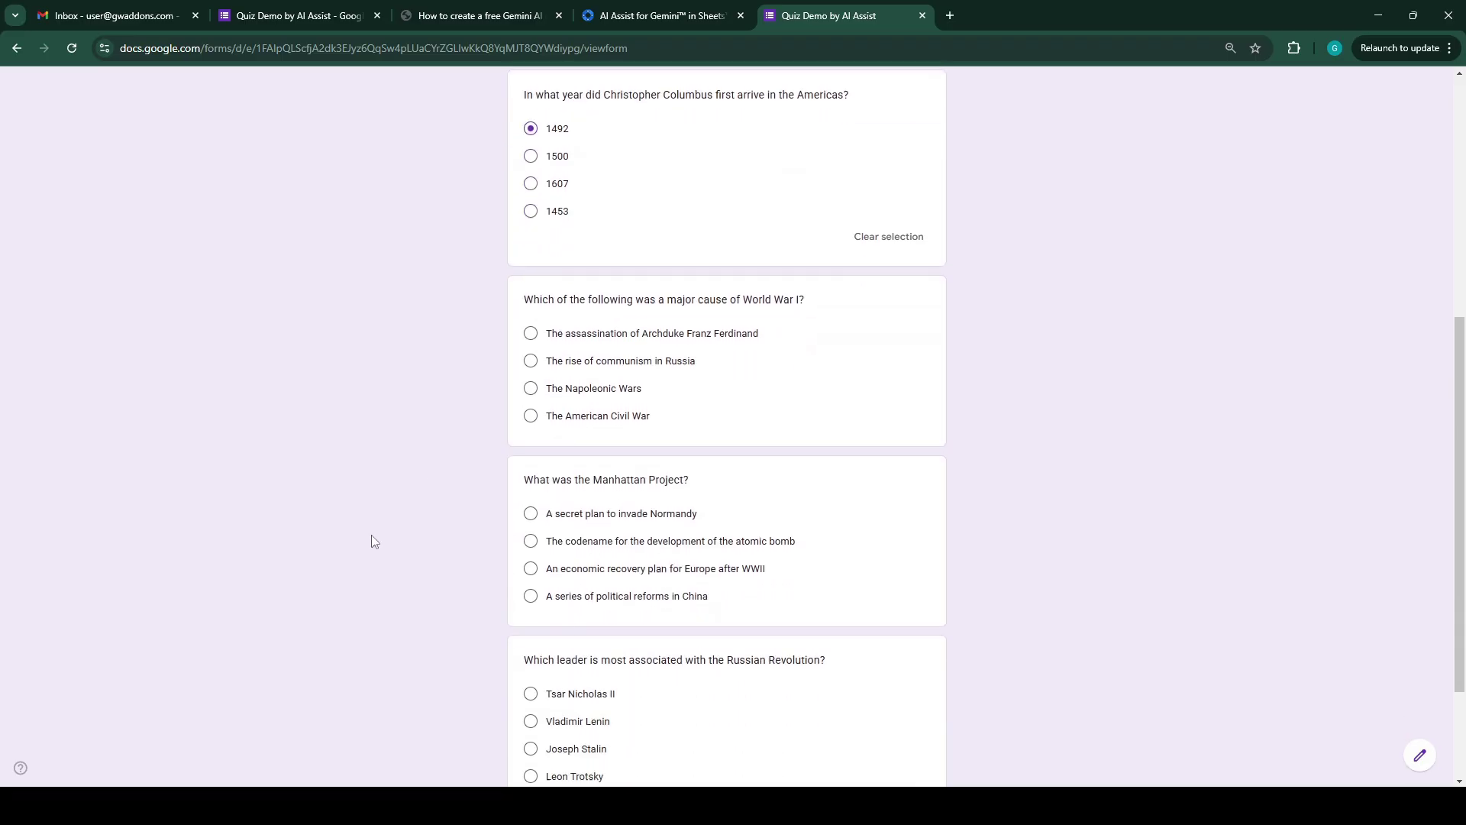
{"action": "left_click", "coordinate": [530, 388]}
{"action": "scroll", "coordinate": [386, 501], "scroll_direction": "down", "scroll_amount": 2}
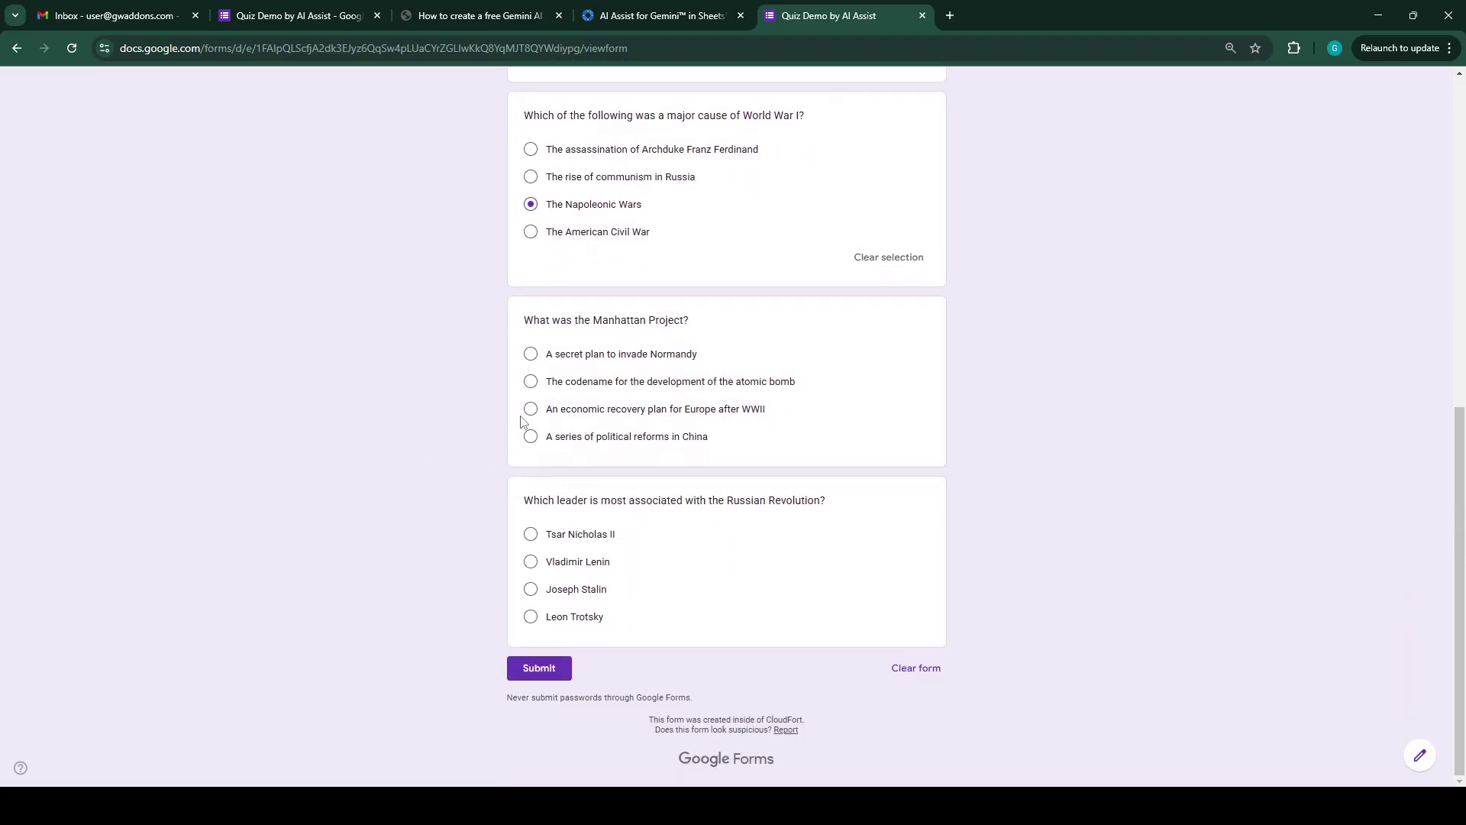
{"action": "left_click", "coordinate": [530, 382]}
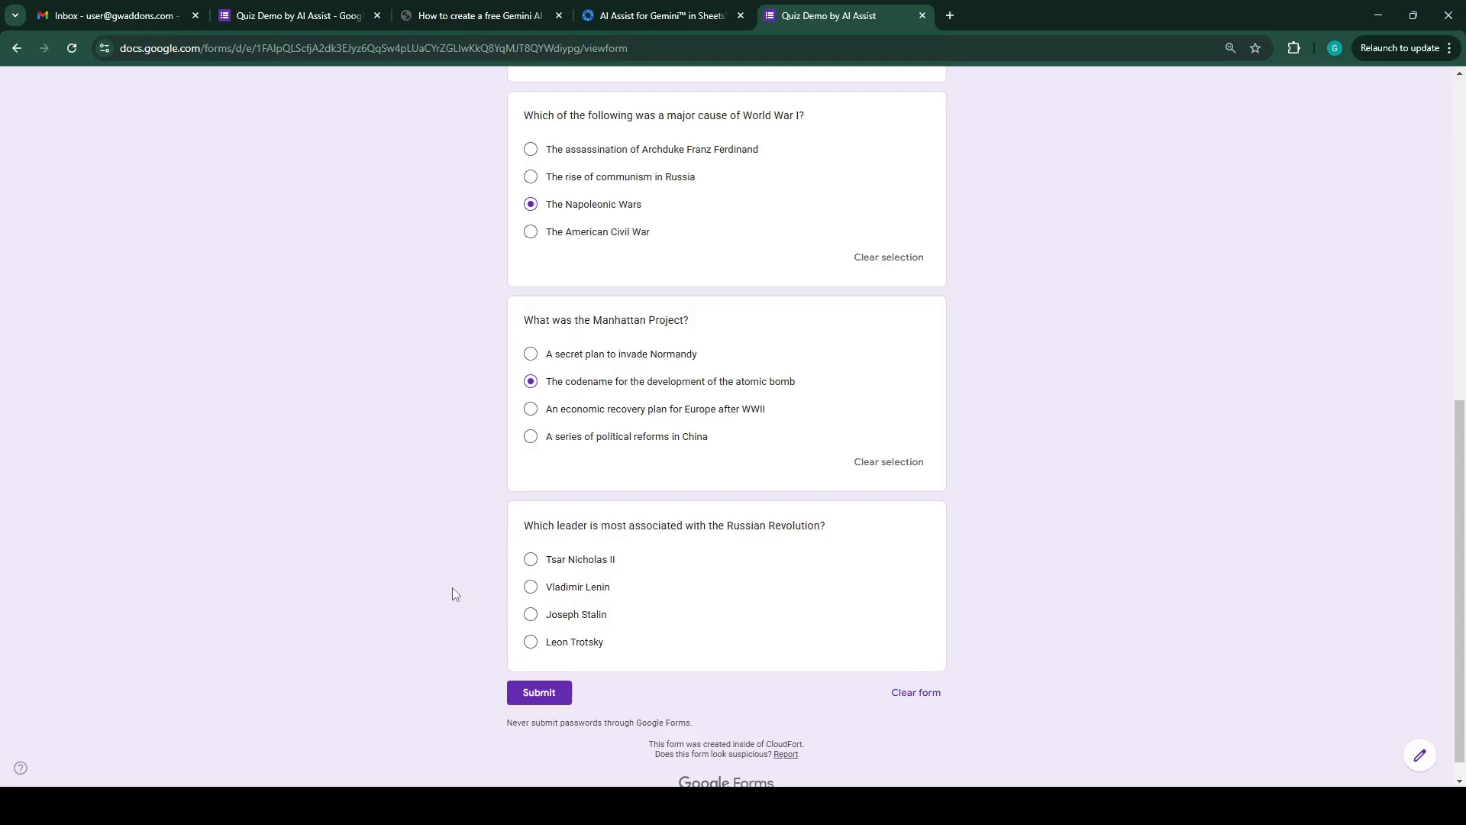
{"action": "scroll", "coordinate": [456, 594], "scroll_direction": "down", "scroll_amount": 1}
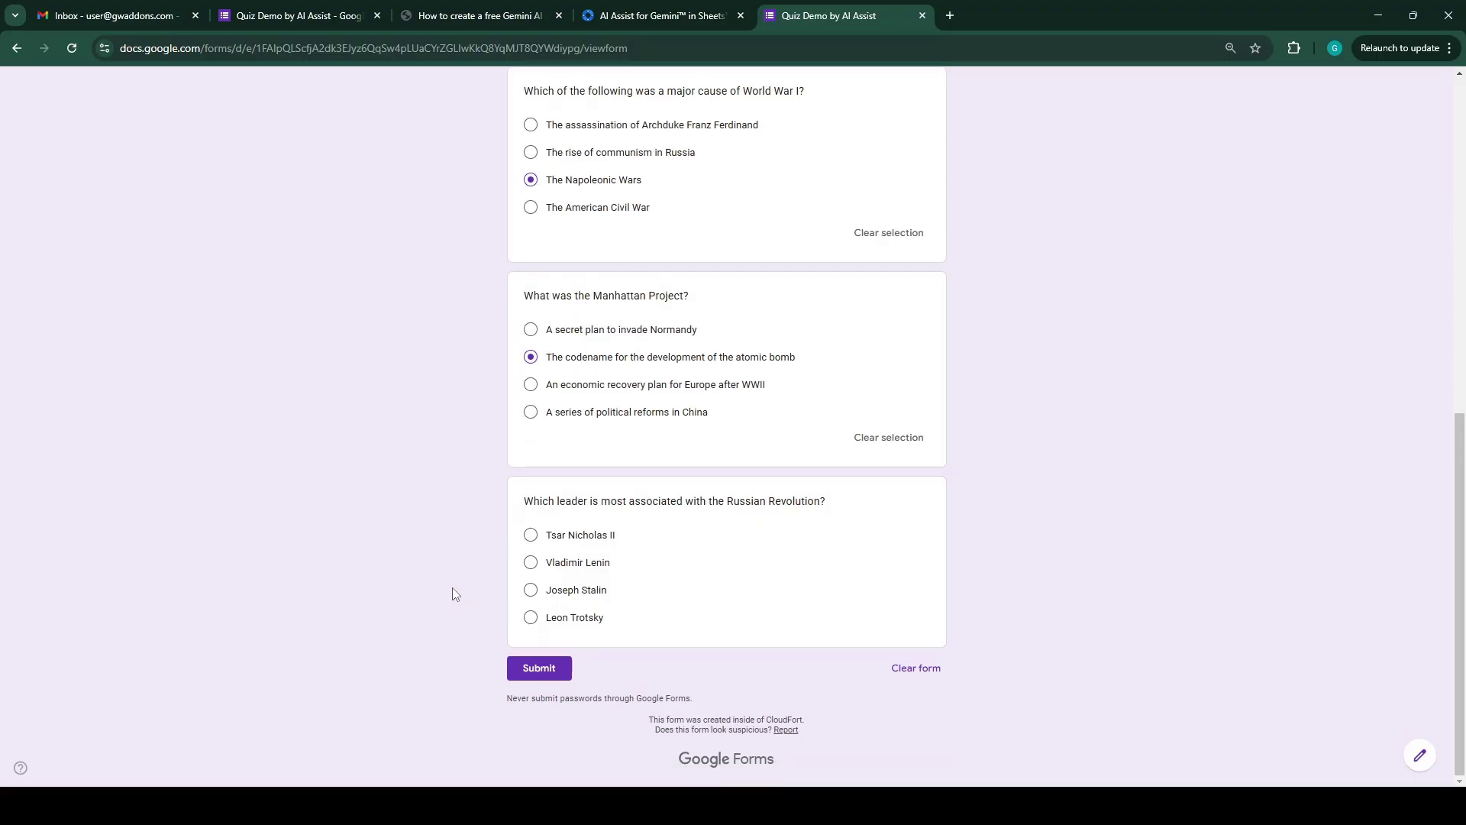
{"action": "left_click", "coordinate": [530, 592]}
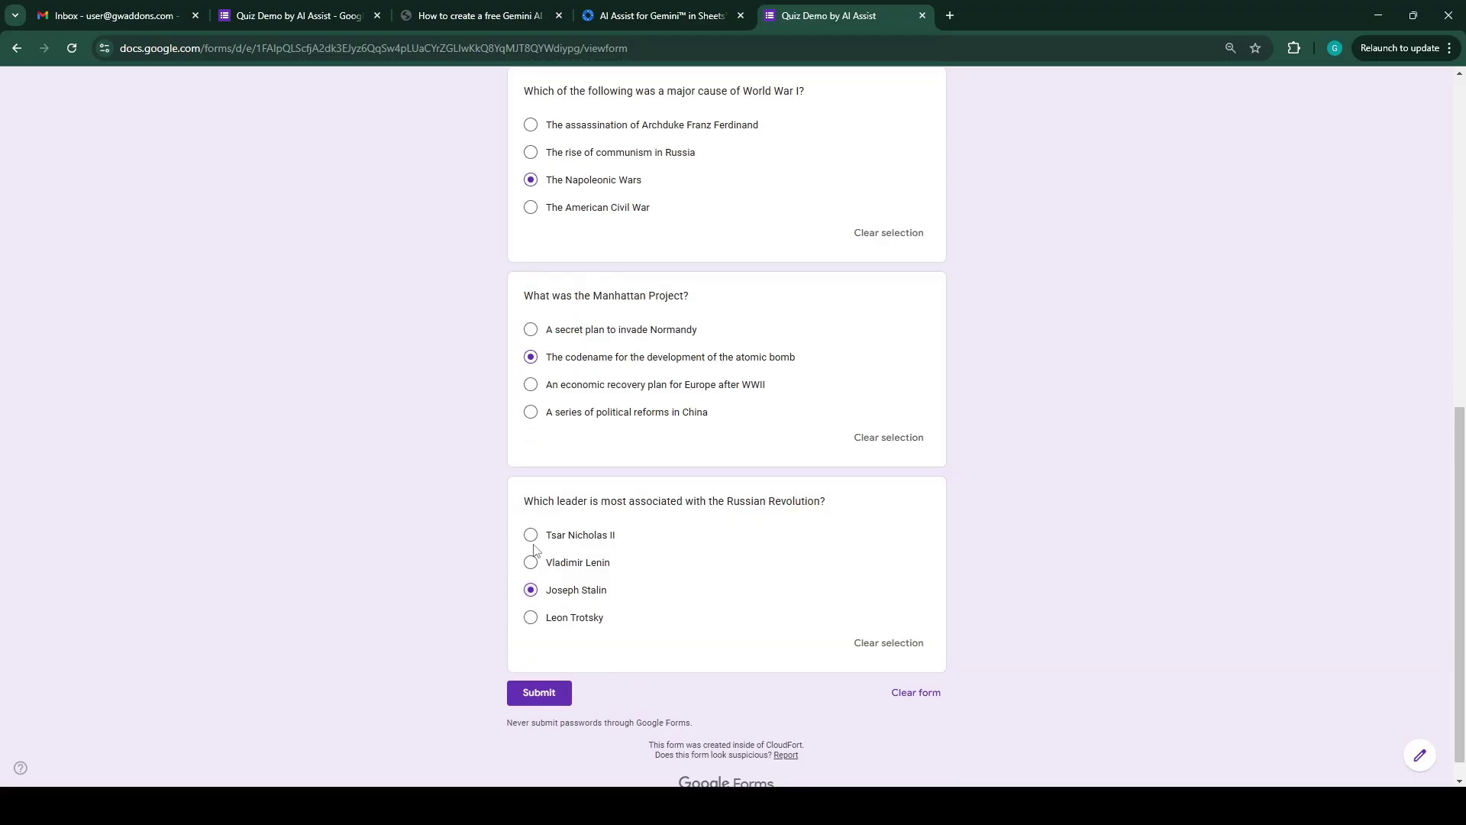
{"action": "left_click", "coordinate": [530, 562]}
{"action": "left_click", "coordinate": [554, 698]}
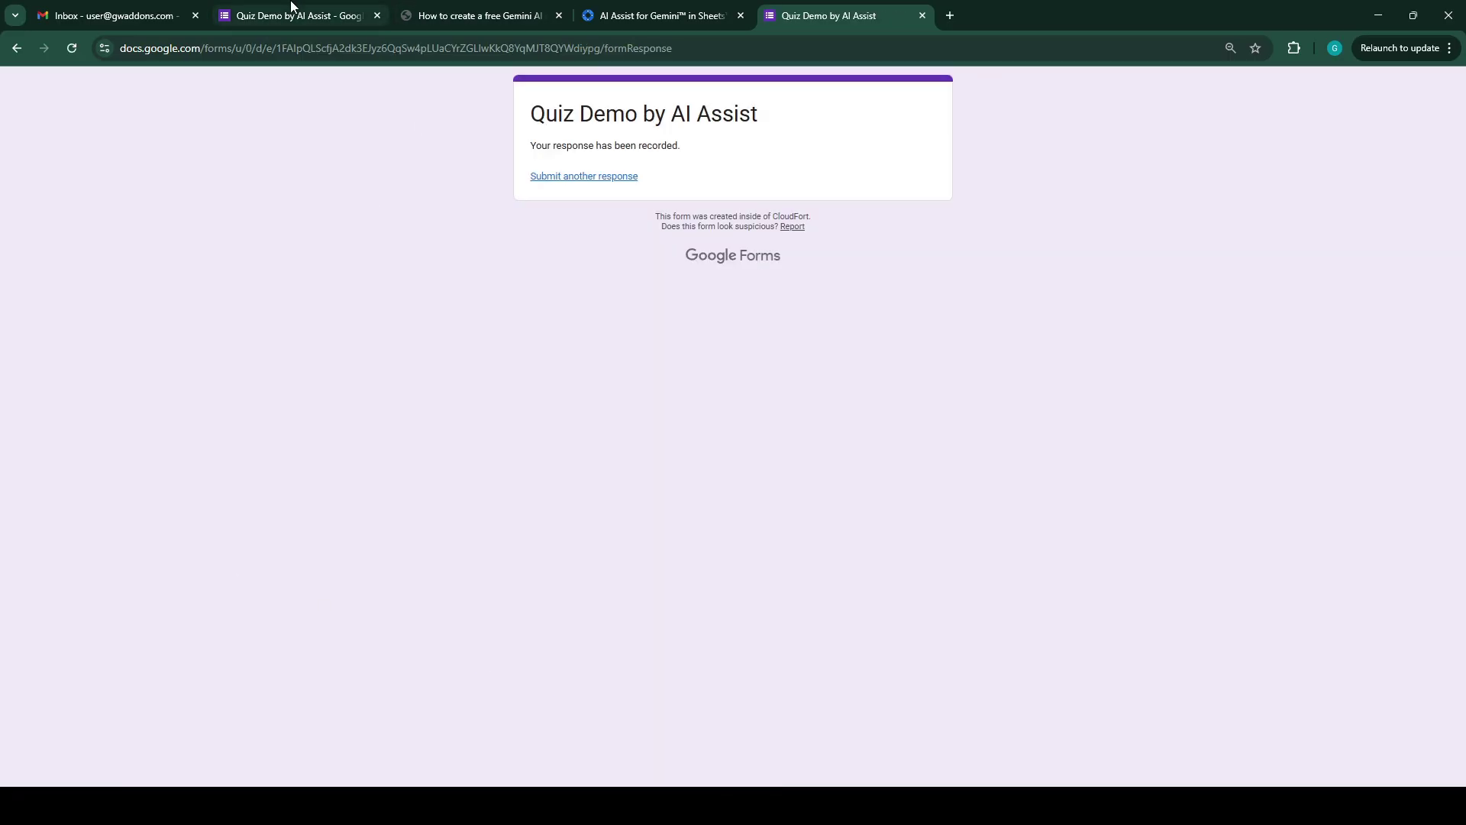
{"action": "left_click", "coordinate": [330, 11]}
Check the Responses summary (one response, 3 of 5 points), then return to Questions.
{"action": "left_click", "coordinate": [752, 135]}
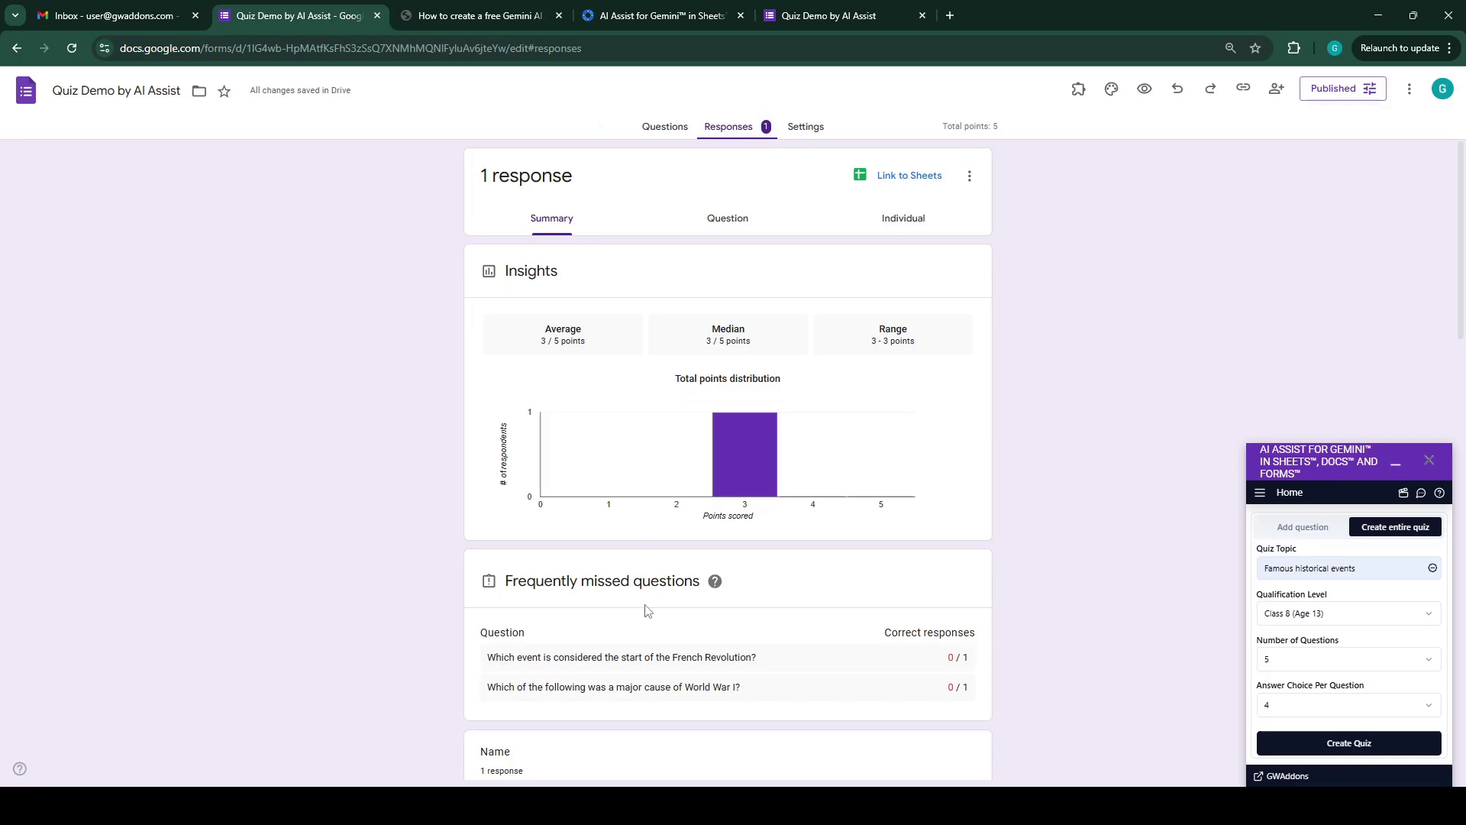
{"action": "scroll", "coordinate": [646, 610], "scroll_direction": "down", "scroll_amount": 4}
{"action": "scroll", "coordinate": [646, 610], "scroll_direction": "up", "scroll_amount": 4}
{"action": "scroll", "coordinate": [393, 600], "scroll_direction": "down", "scroll_amount": 3}
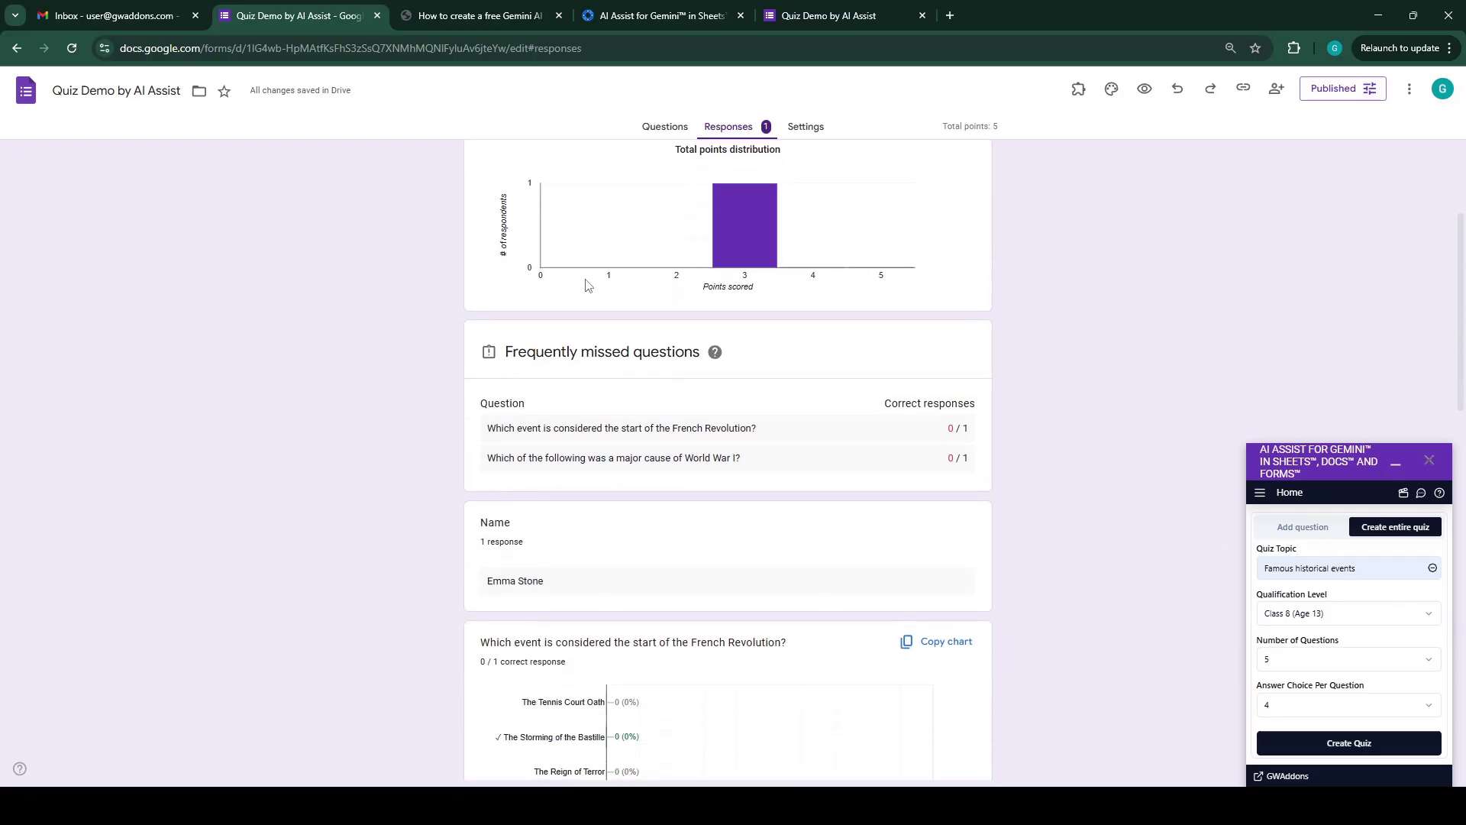
{"action": "scroll", "coordinate": [588, 284], "scroll_direction": "up", "scroll_amount": 3}
{"action": "left_click", "coordinate": [663, 127]}
In AI Assist, add a single question asking when the Industrial Revolution started.
{"action": "left_click", "coordinate": [1301, 527]}
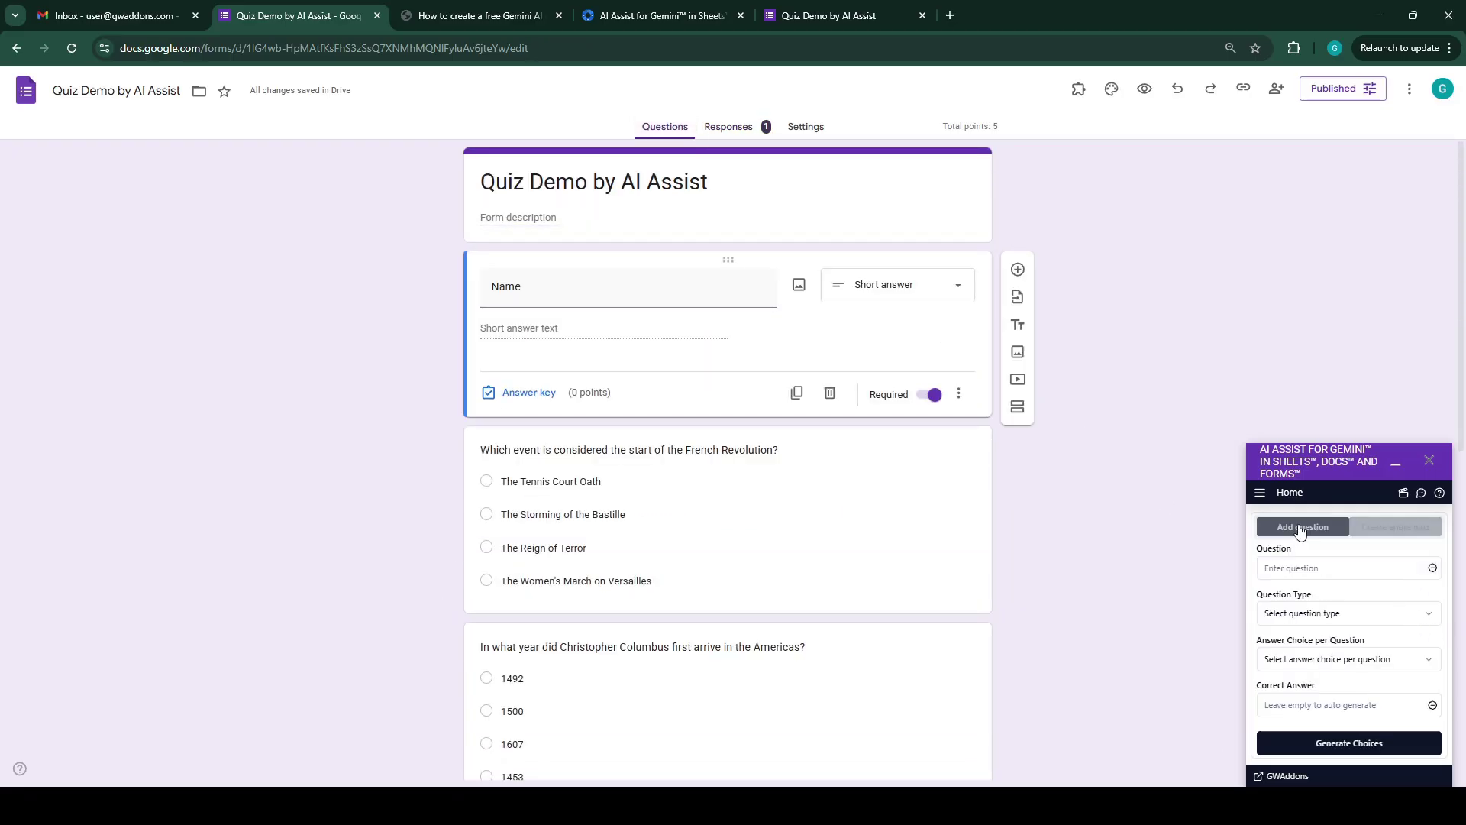
{"action": "left_click", "coordinate": [1306, 572]}
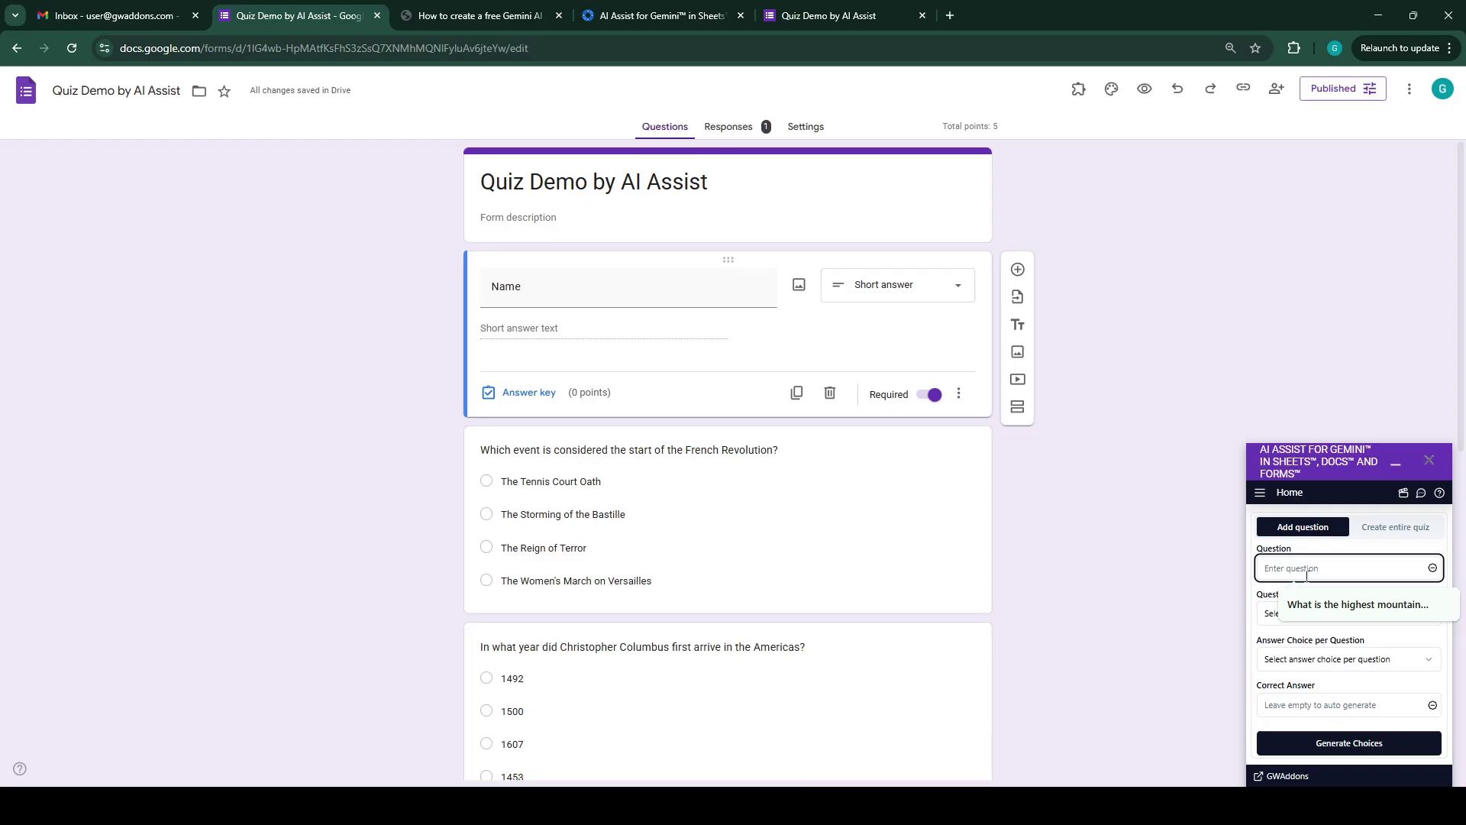
{"action": "type", "text": "In which year the Industrial Revolution s"}
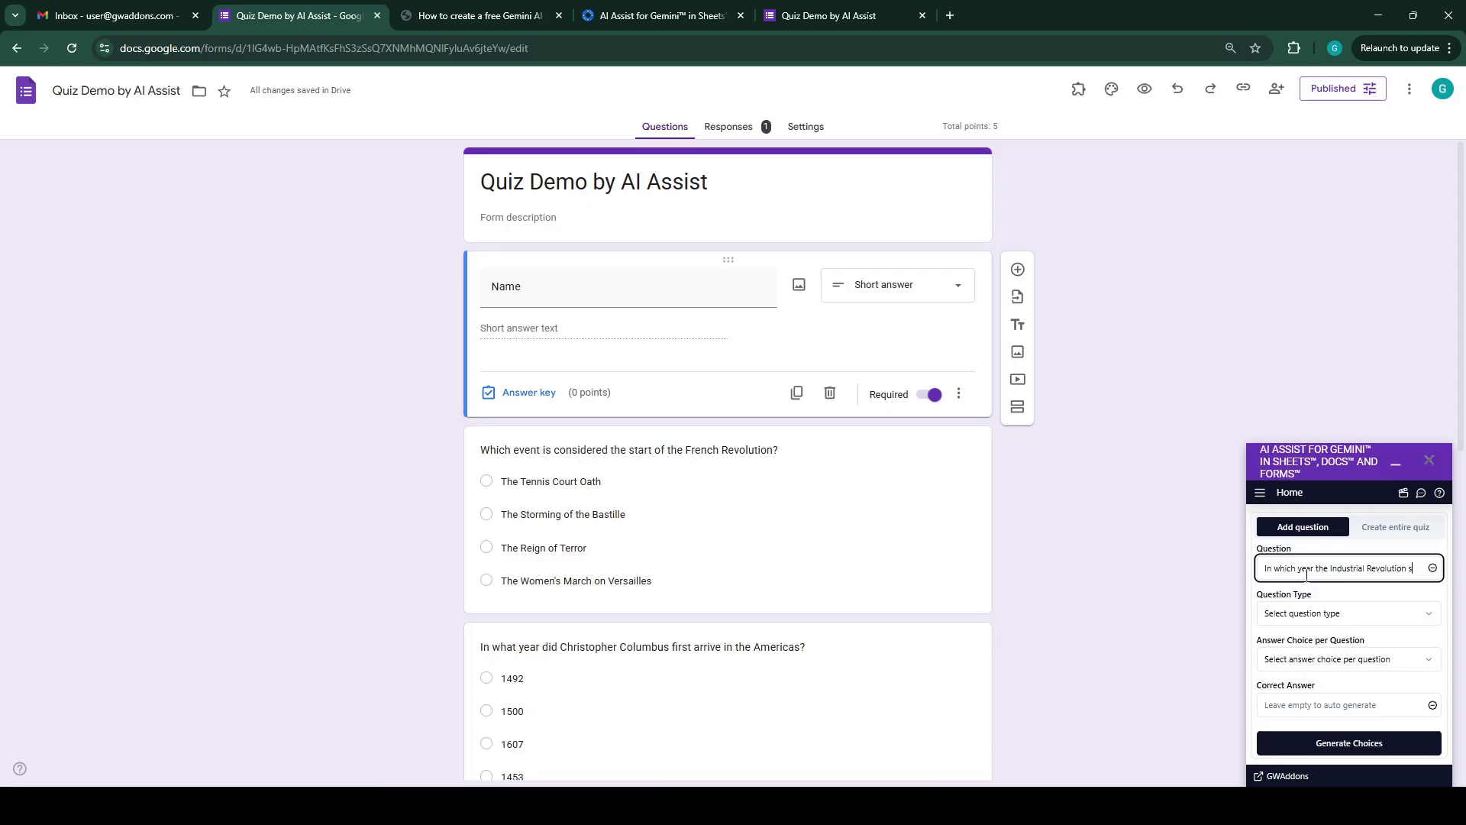
{"action": "type", "text": "tarted?"}
Make it multiple choice with 3 choices and generate the answers 1760, 1840 and 1920.
{"action": "left_click", "coordinate": [1296, 616]}
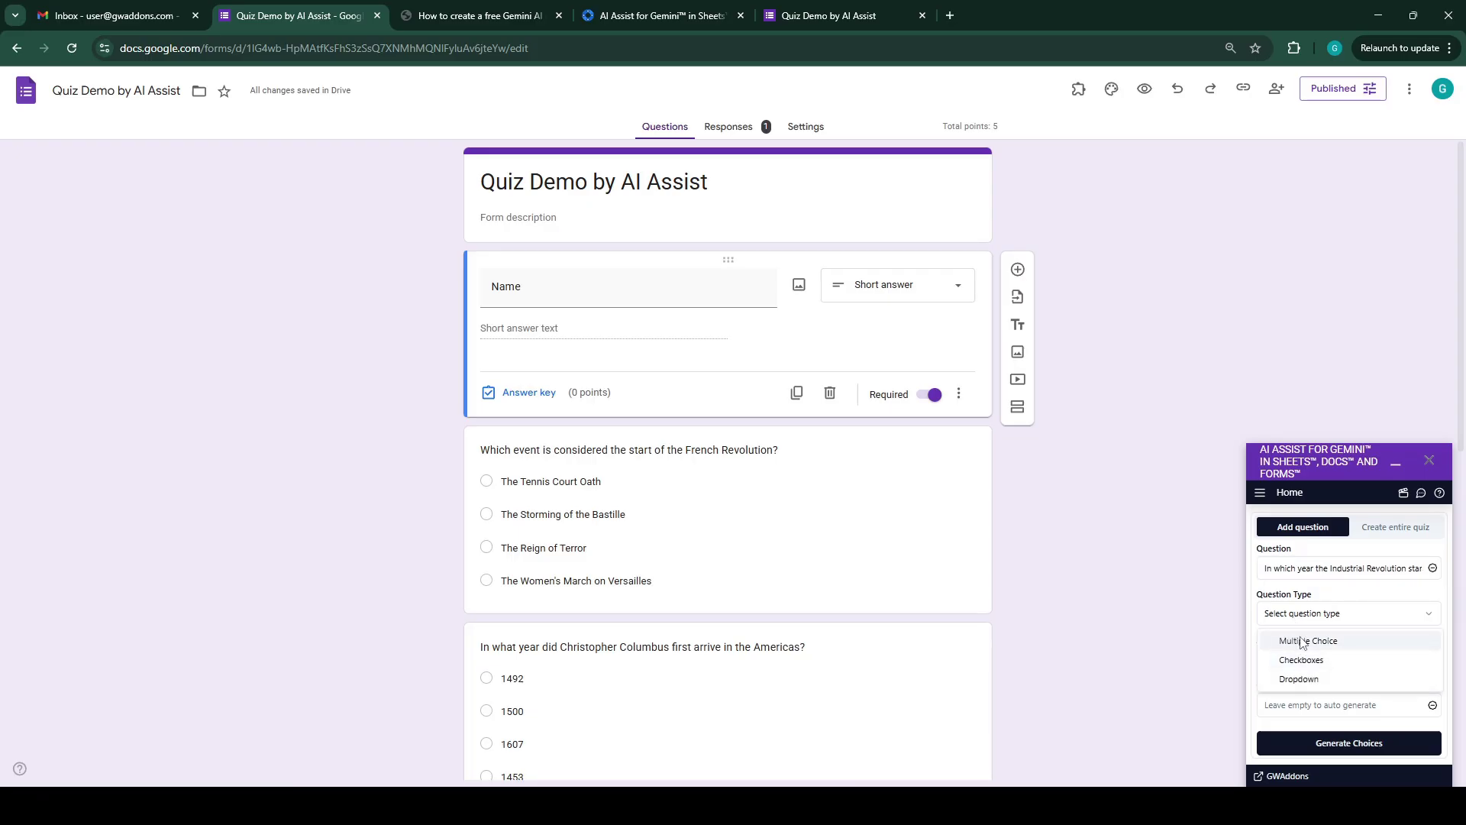
{"action": "left_click", "coordinate": [1300, 643]}
{"action": "left_click", "coordinate": [1299, 661]}
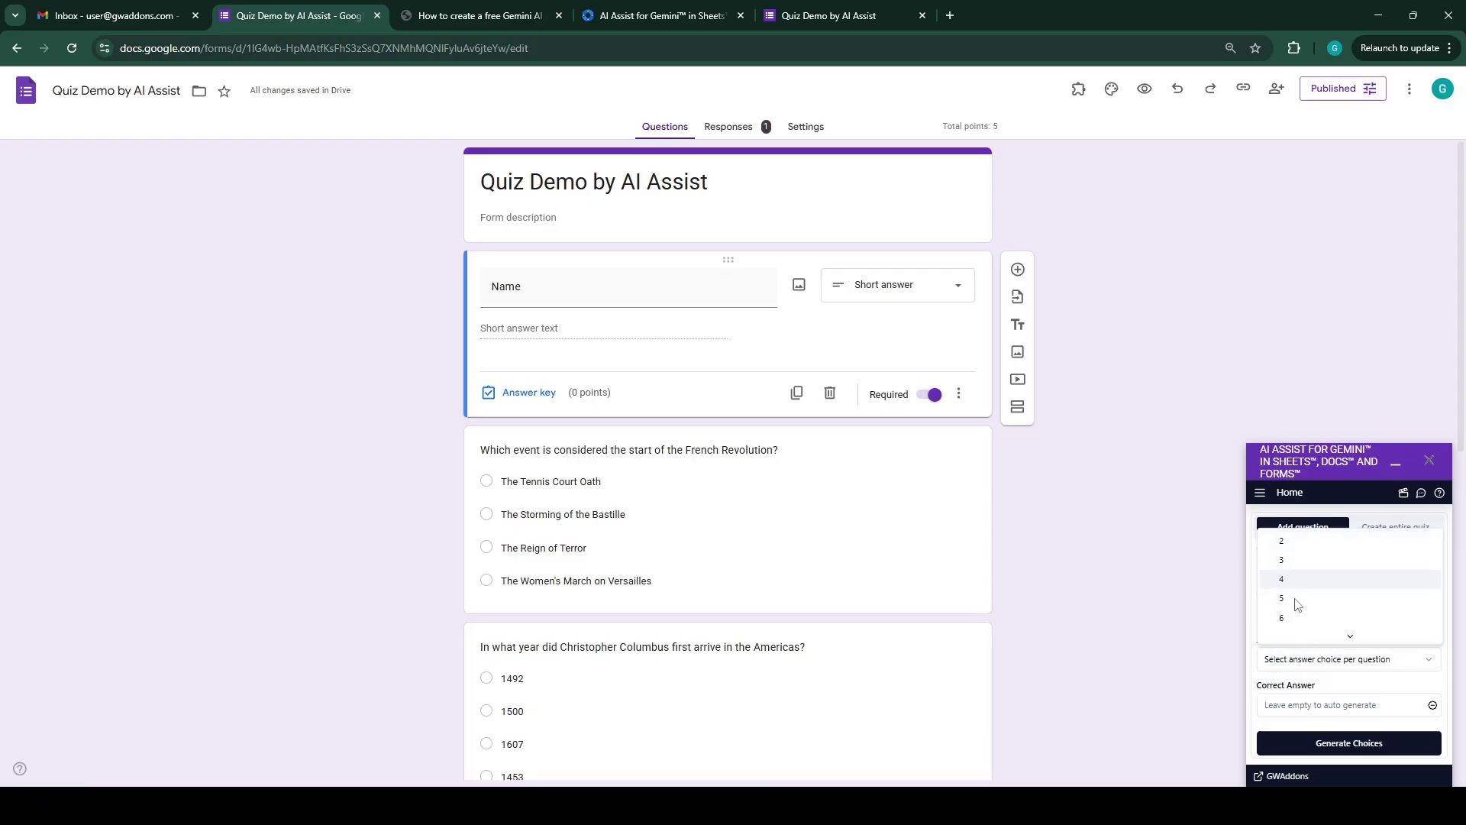
{"action": "left_click", "coordinate": [1285, 560]}
{"action": "left_click", "coordinate": [1345, 744]}
{"action": "scroll", "coordinate": [1050, 647], "scroll_direction": "down", "scroll_amount": 10}
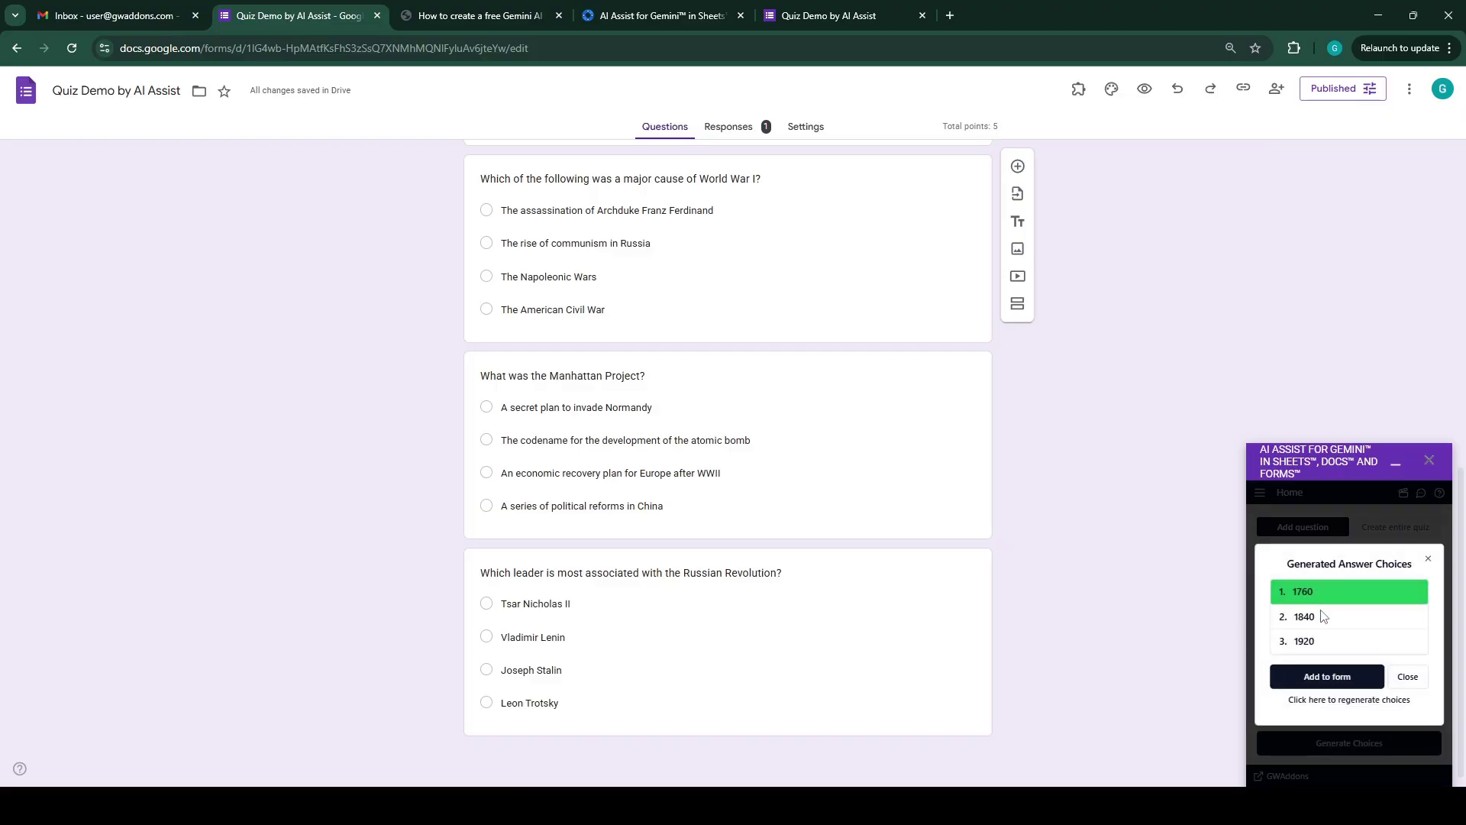
Add the Industrial Revolution question to the quiz and key 1760 as correct, worth 1 point.
{"action": "left_click", "coordinate": [1328, 681]}
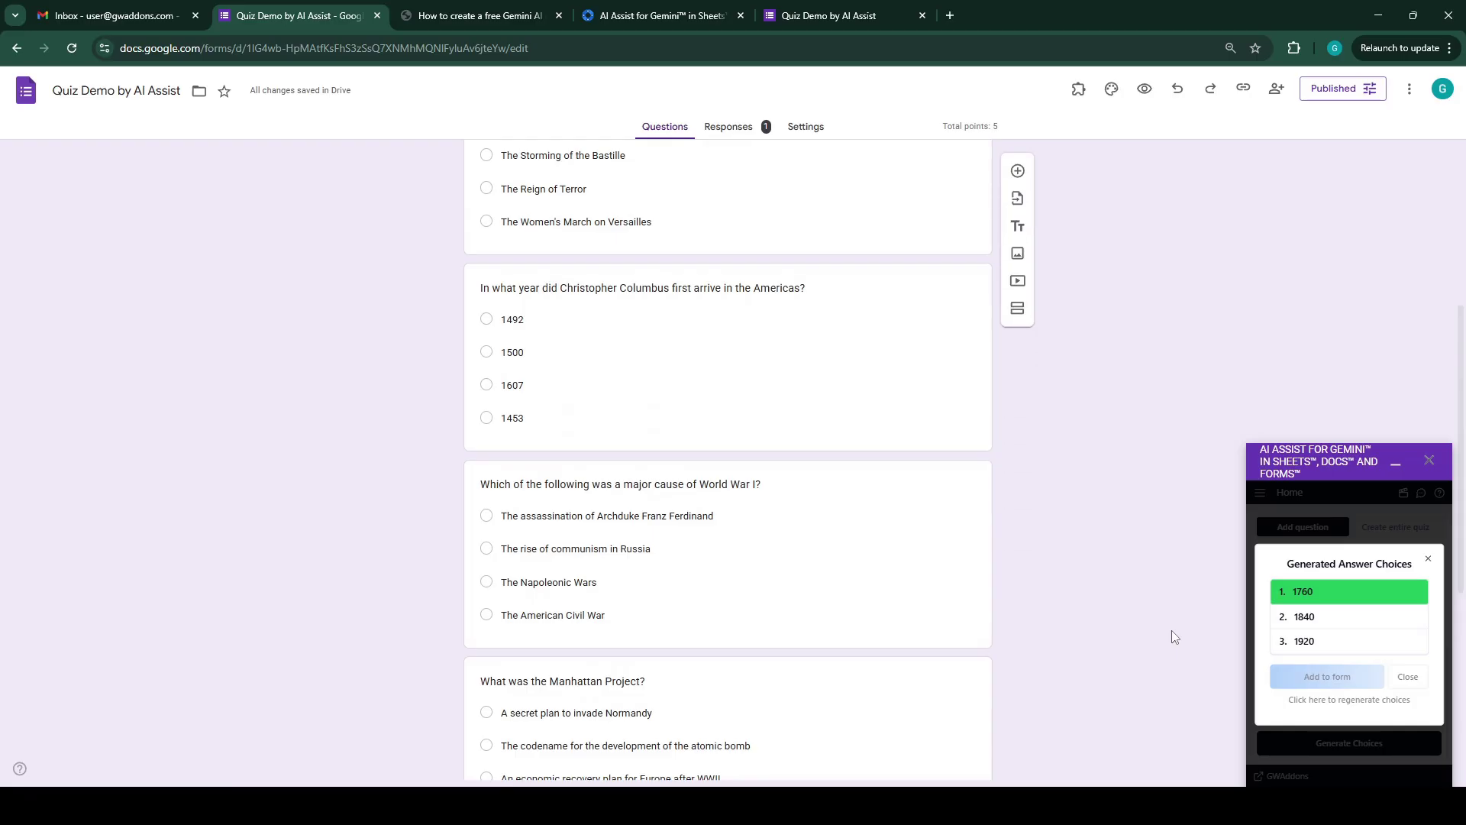
{"action": "scroll", "coordinate": [1175, 636], "scroll_direction": "down", "scroll_amount": 10}
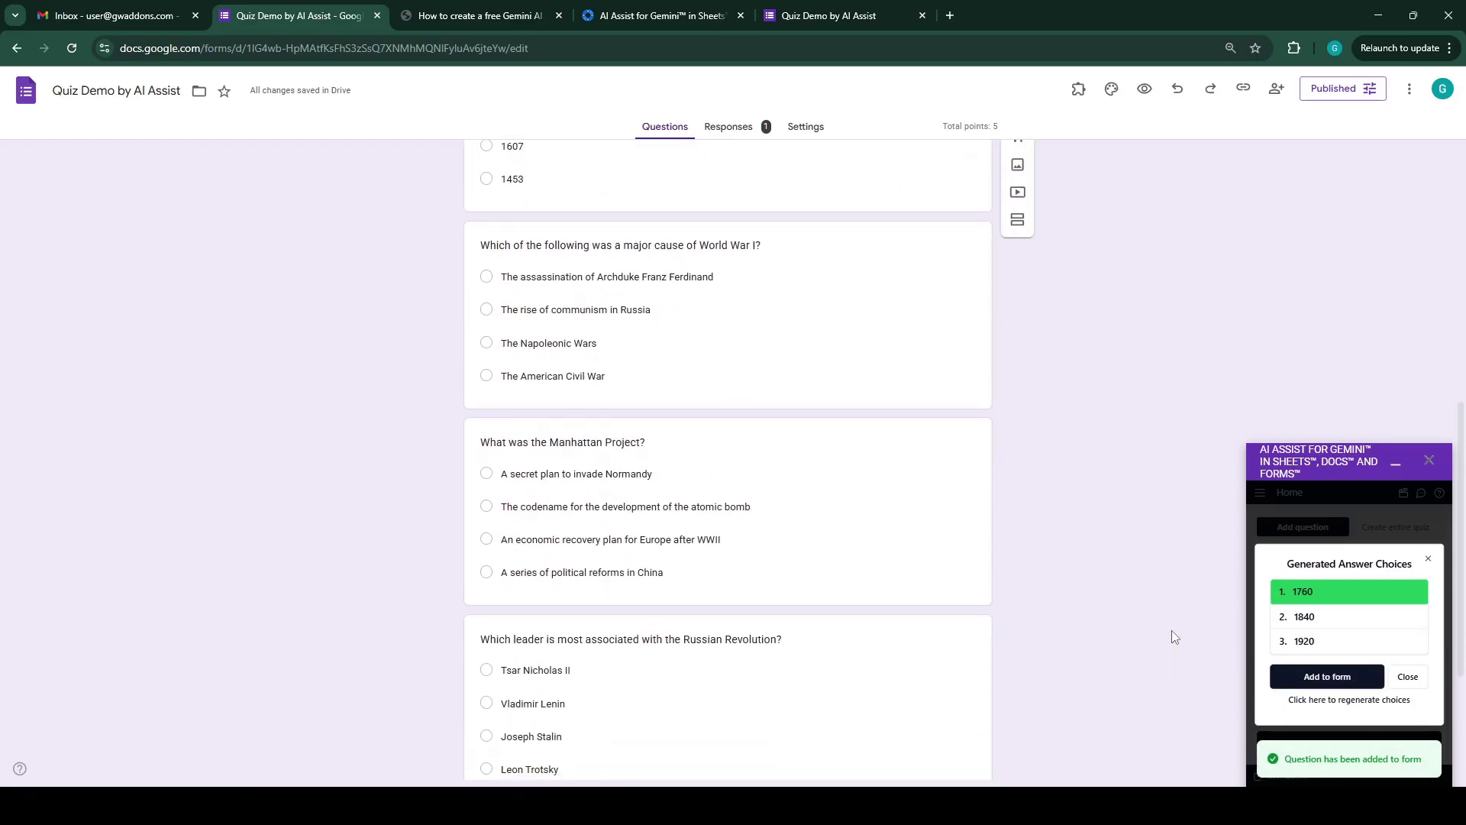
{"action": "left_click", "coordinate": [644, 678]}
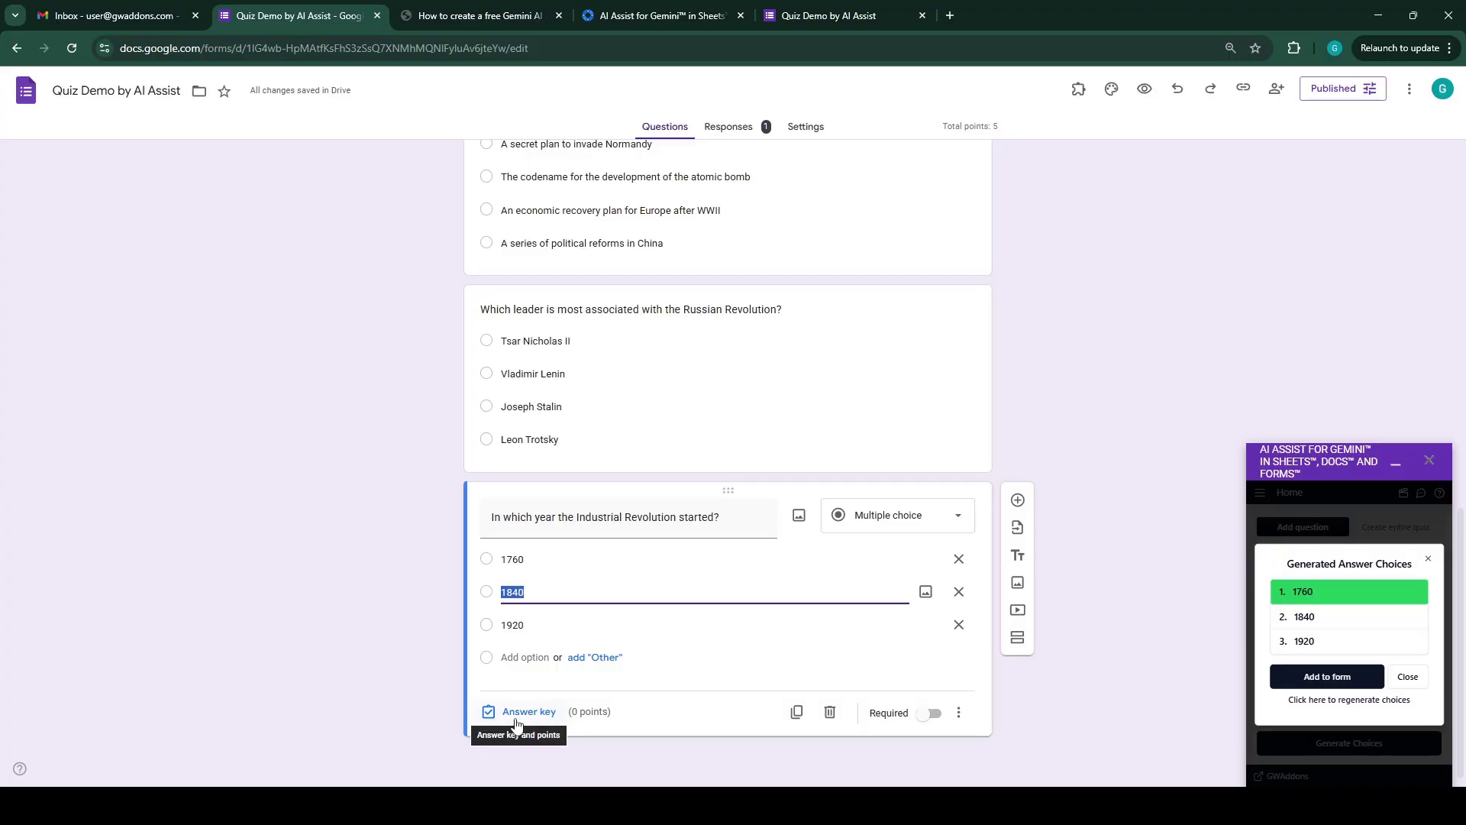
{"action": "left_click", "coordinate": [516, 714]}
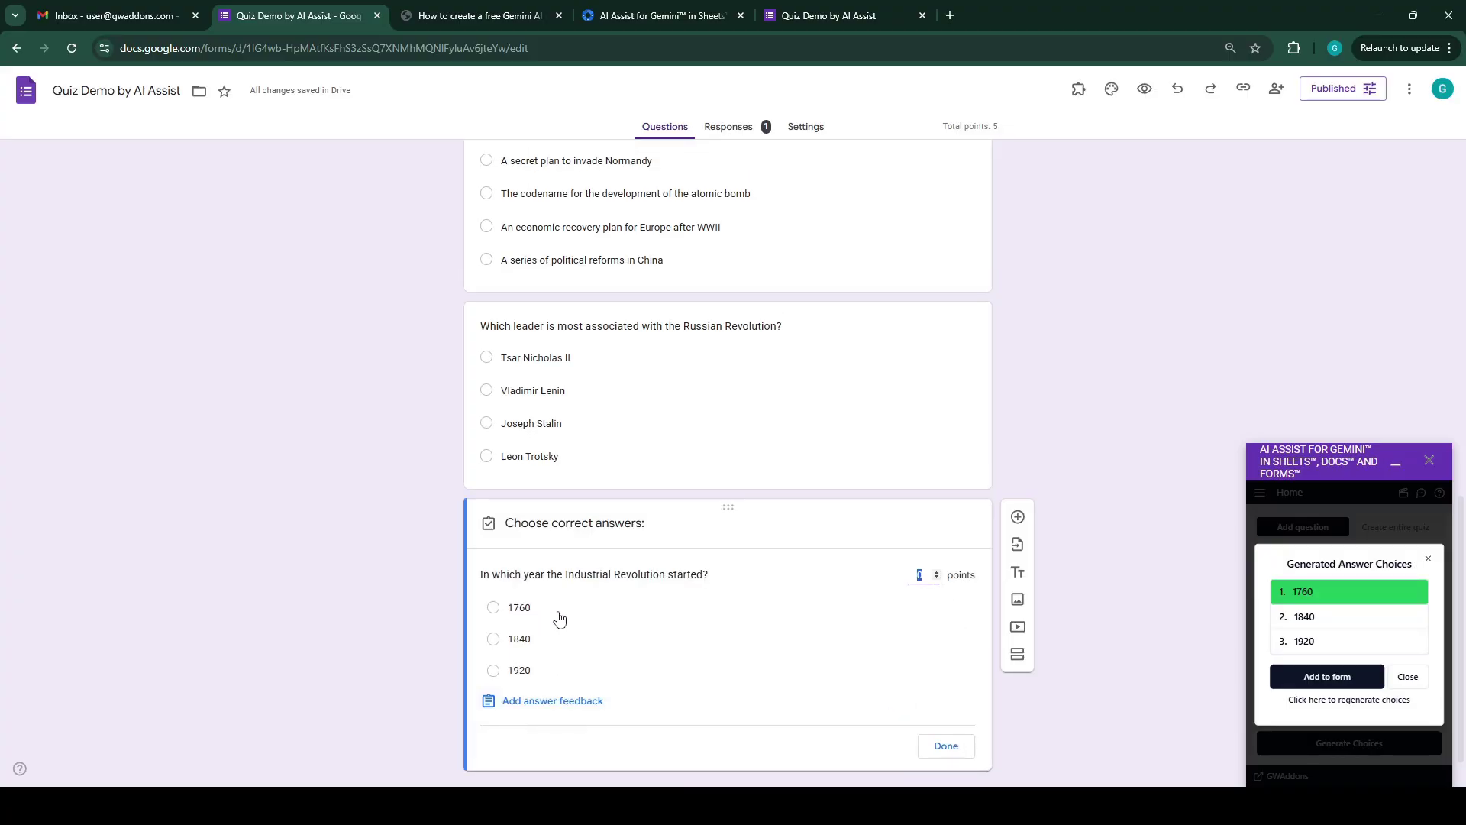
{"action": "left_click", "coordinate": [494, 608]}
{"action": "left_click", "coordinate": [936, 571]}
{"action": "left_click", "coordinate": [947, 746]}
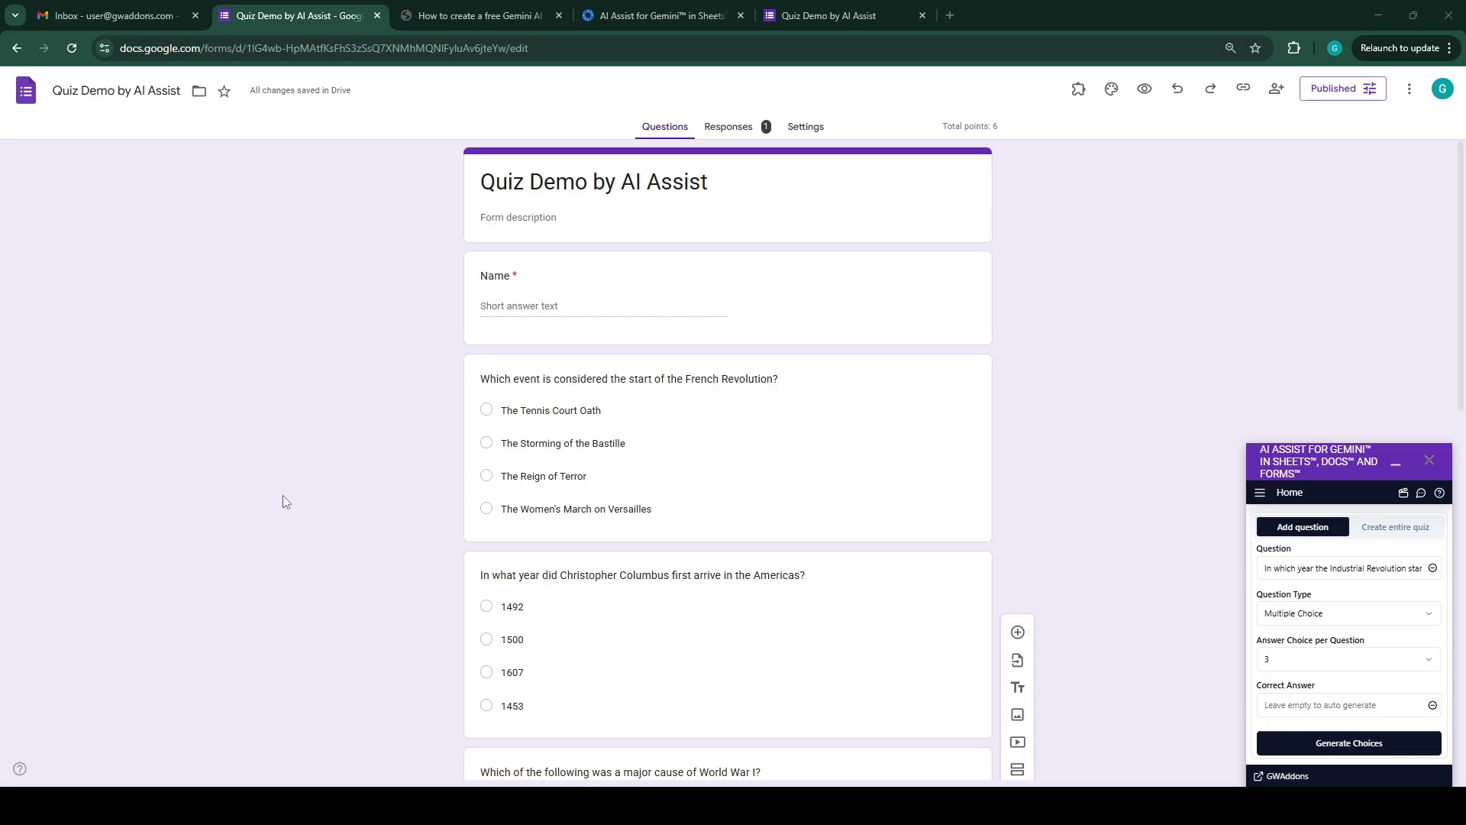
Open the Smart Certificates website at smartcertificates.gwaddons.com in a new browser tab.
{"action": "left_click", "coordinate": [1079, 89]}
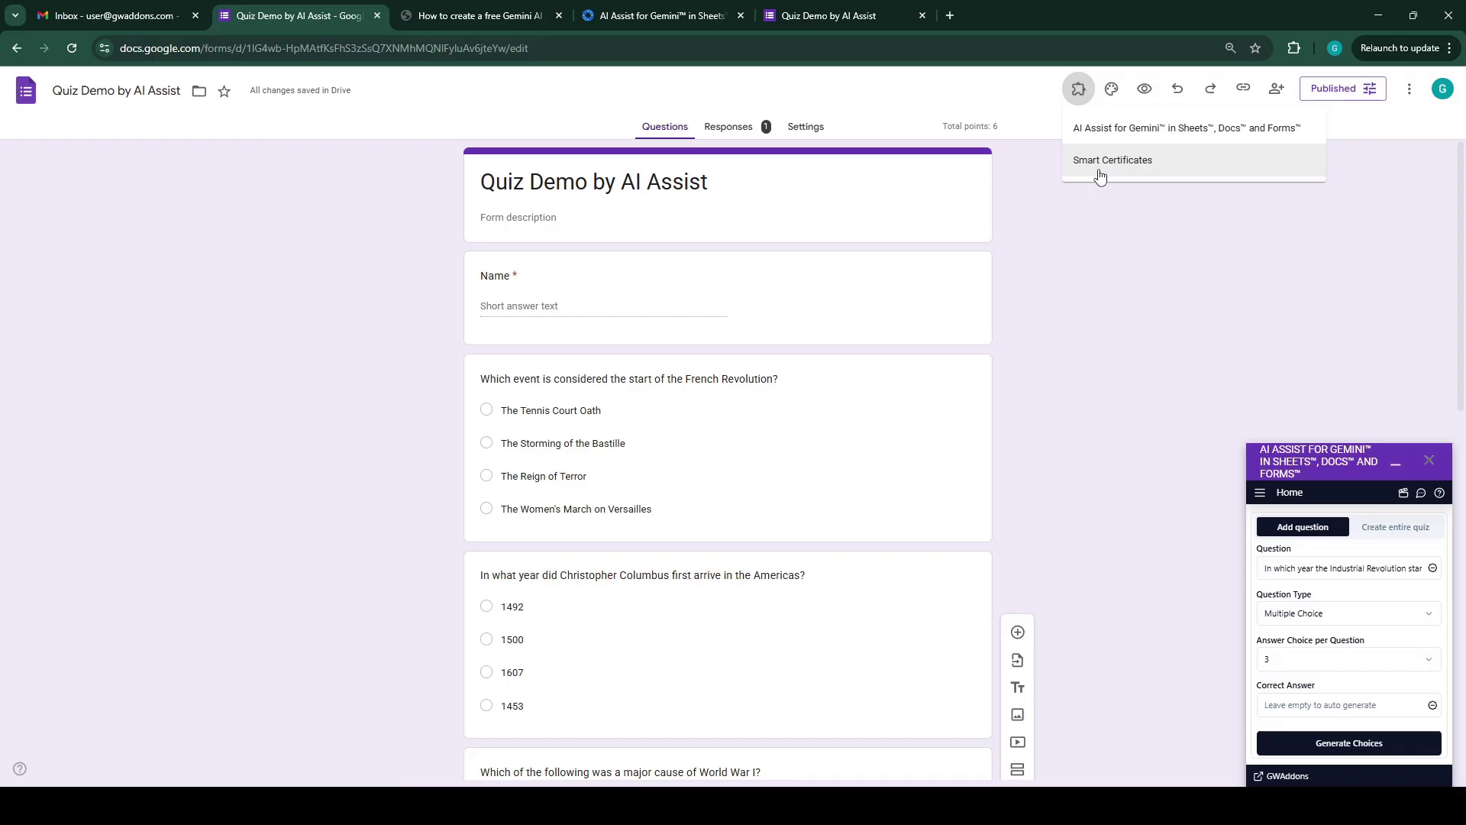
{"action": "left_click", "coordinate": [952, 16]}
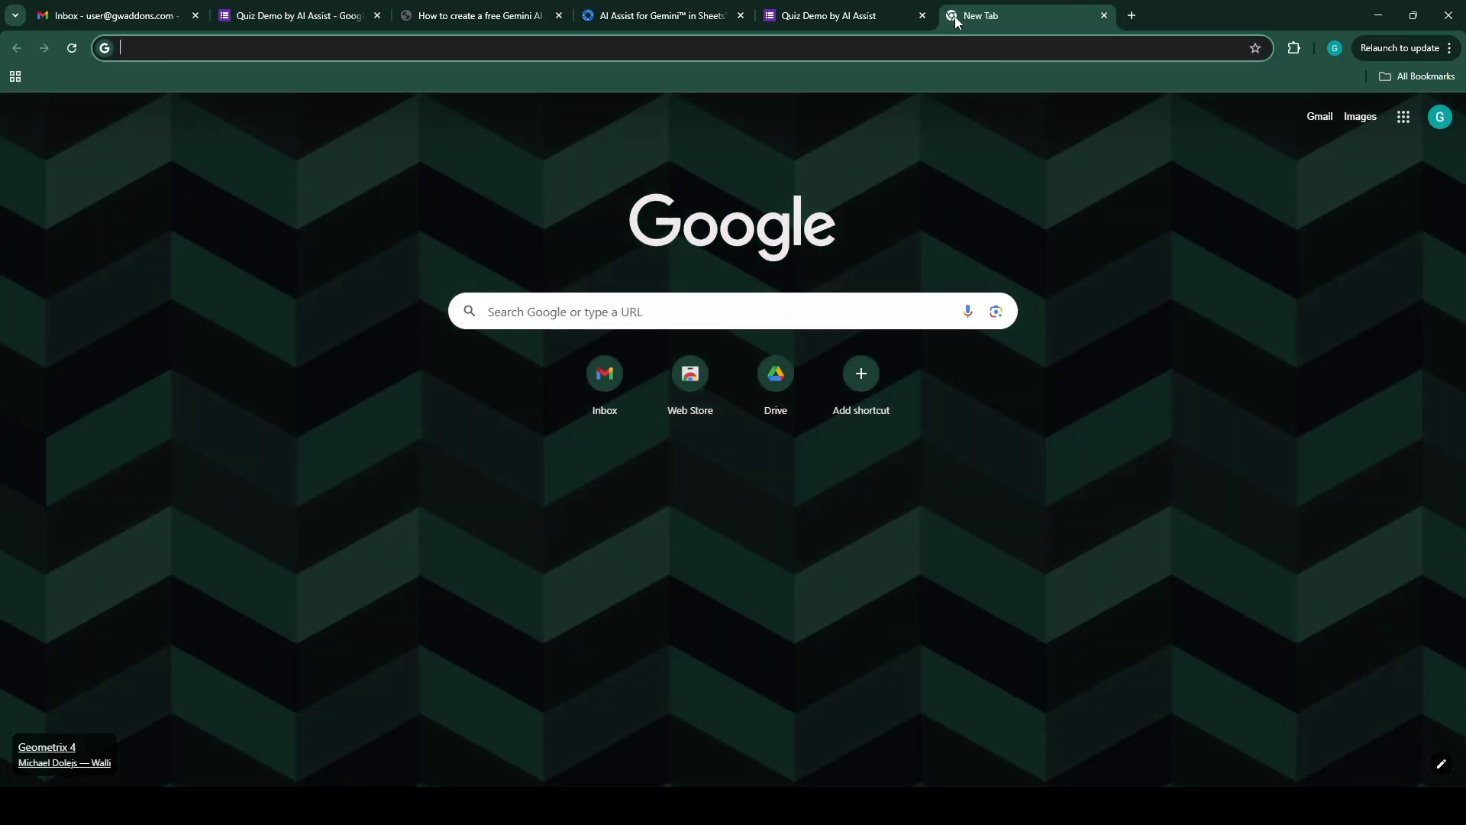
{"action": "type", "text": "smart"}
{"action": "key", "text": "BackSpace"}
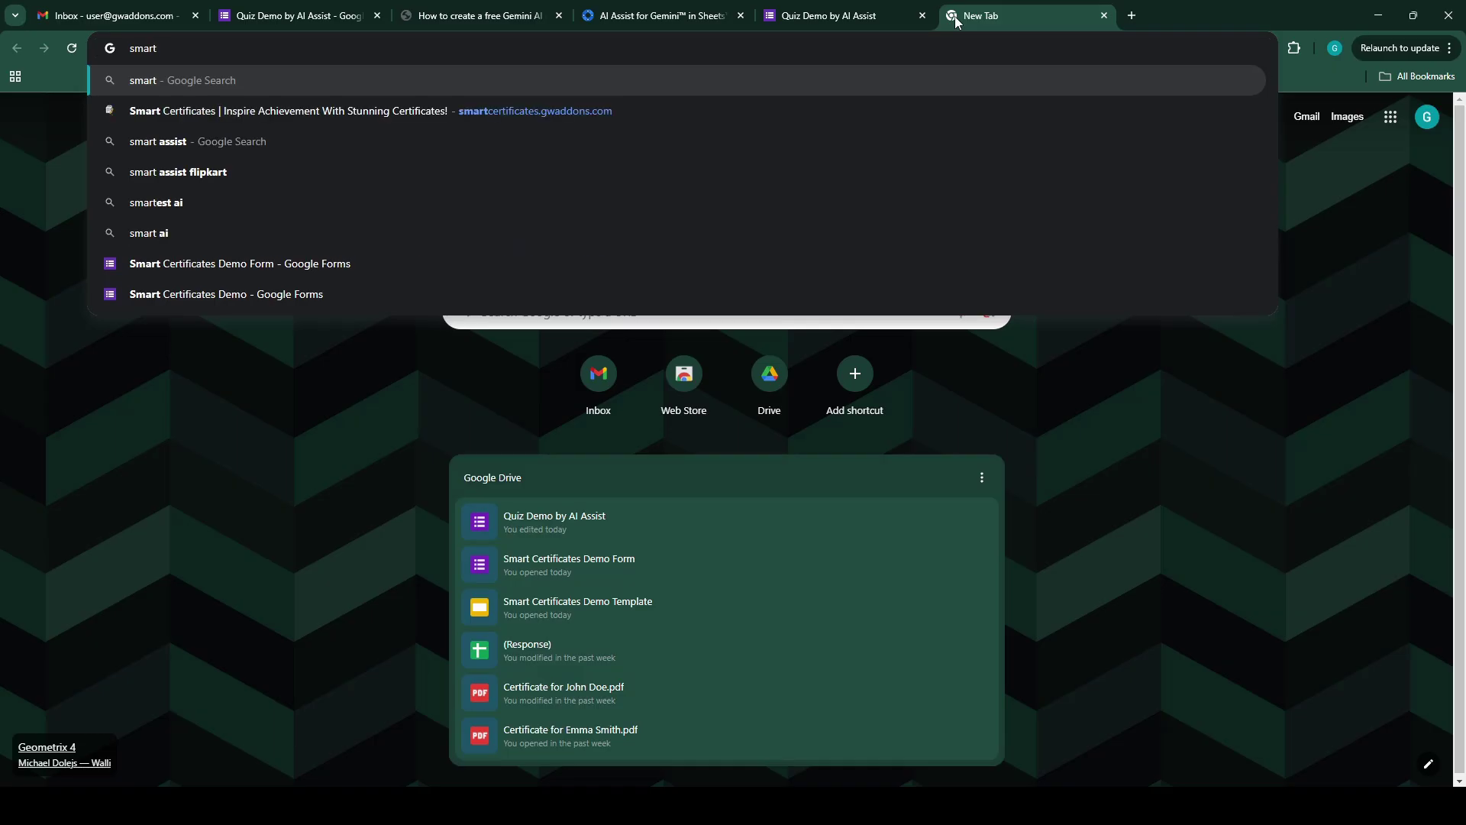
{"action": "key", "text": "Down"}
{"action": "key", "text": "Return"}
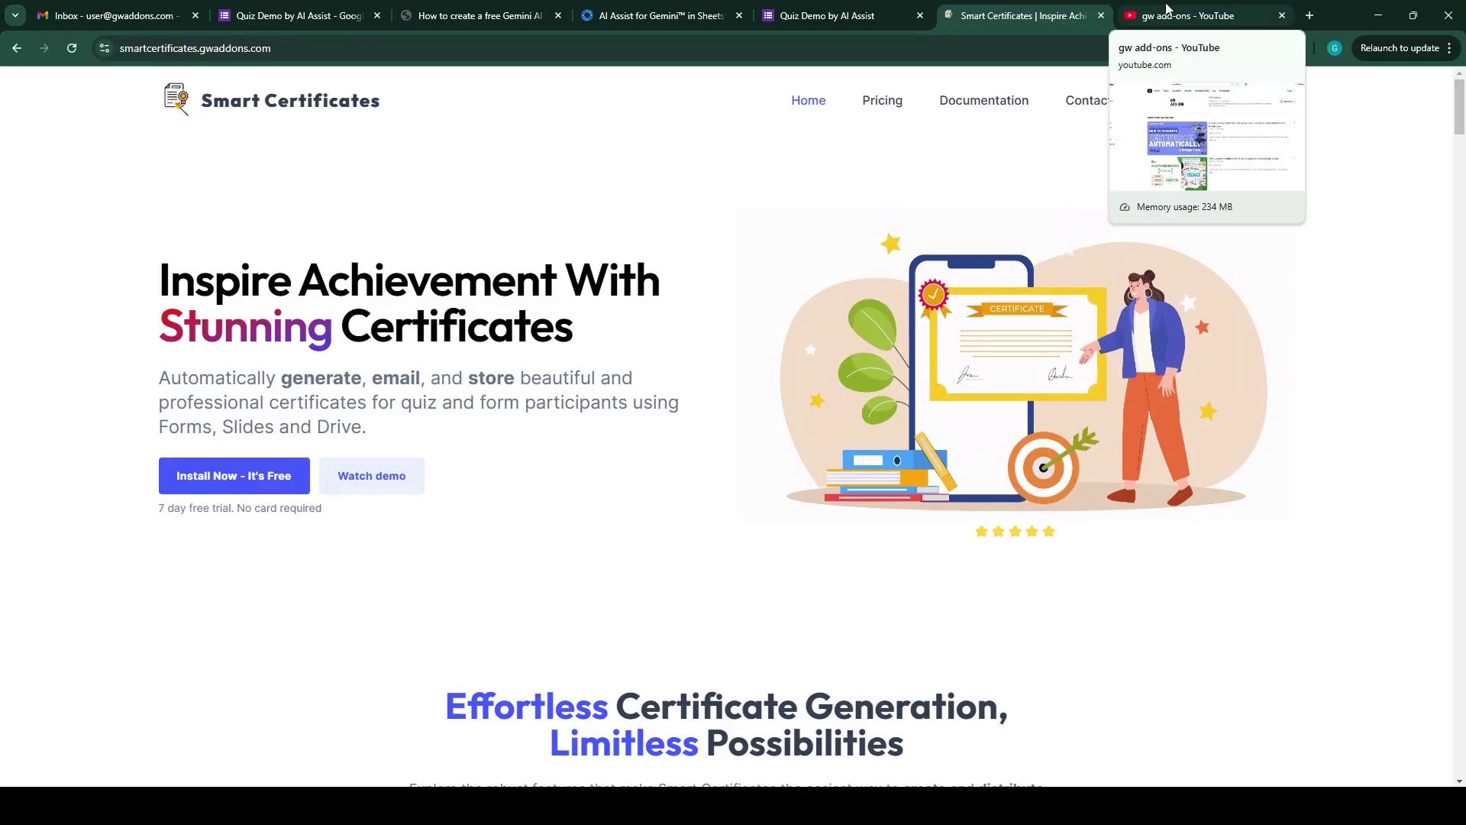
Browse the GW Add-ons YouTube channel's videos, then return to the AI Assist for Gemini Marketplace listing.
{"action": "left_click", "coordinate": [1166, 10]}
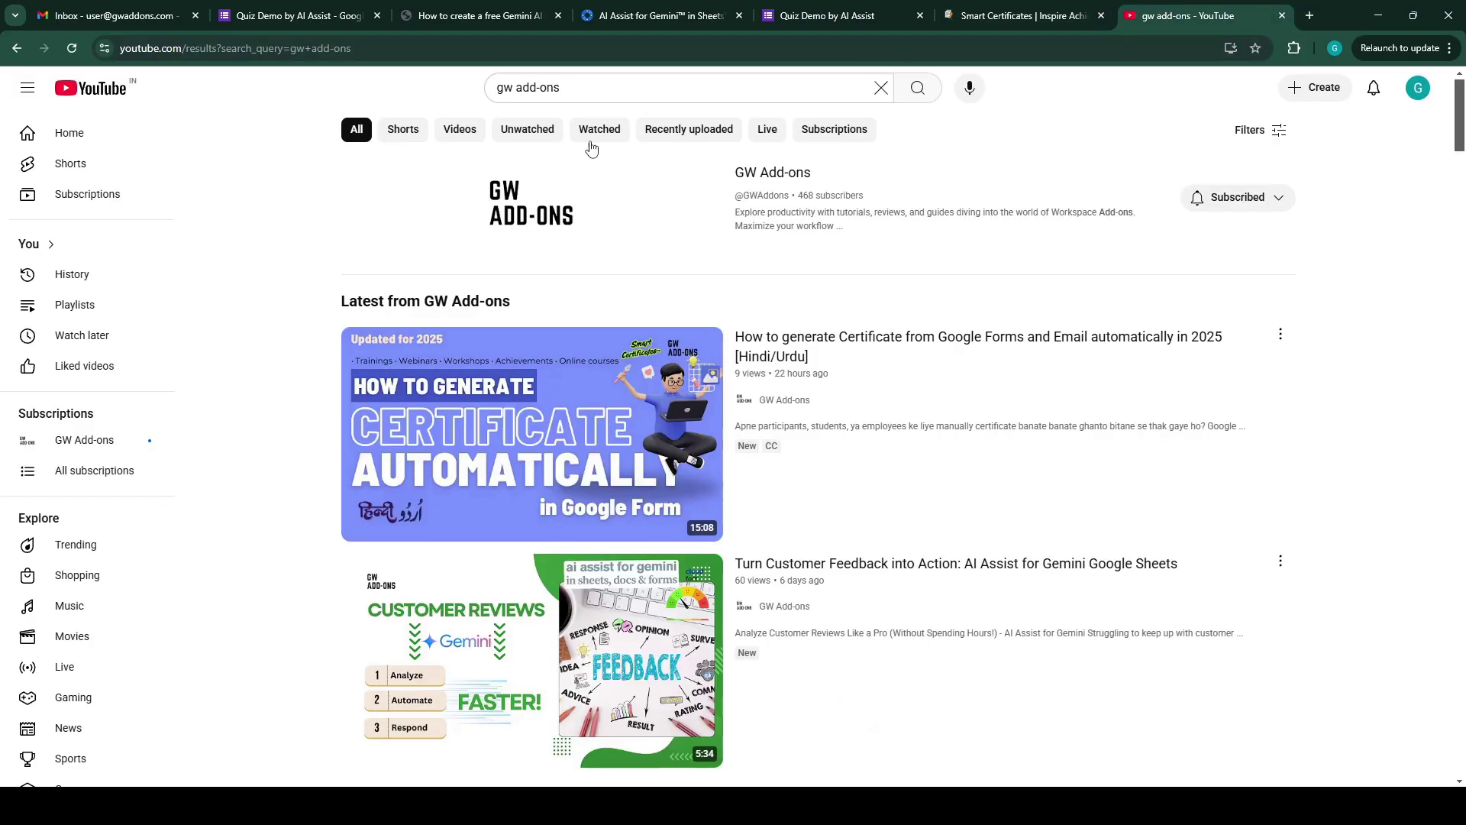
{"action": "left_click", "coordinate": [527, 220]}
{"action": "left_click", "coordinate": [402, 448]}
{"action": "scroll", "coordinate": [436, 462], "scroll_direction": "down", "scroll_amount": 2}
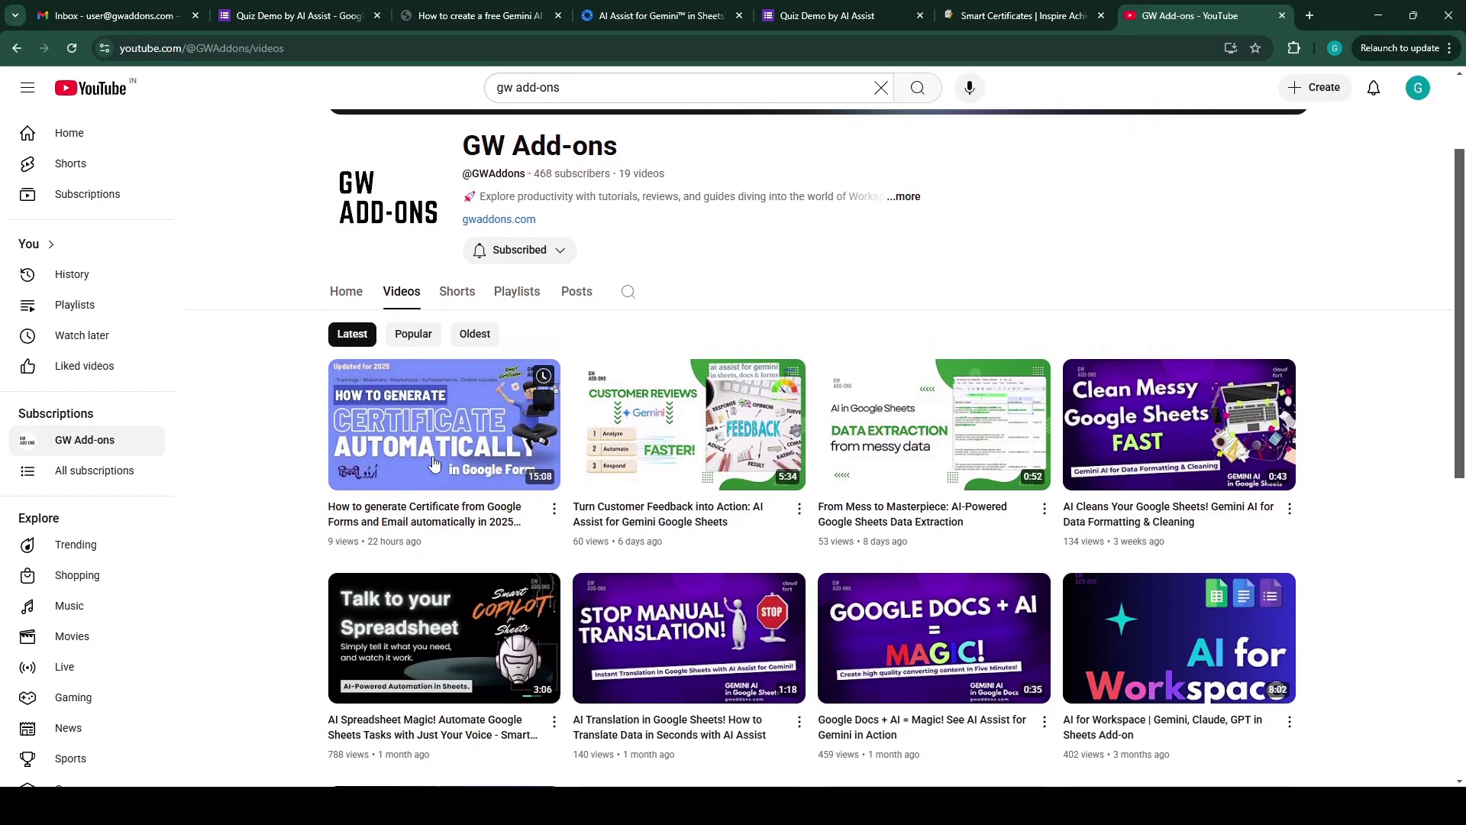
{"action": "scroll", "coordinate": [259, 471], "scroll_direction": "down", "scroll_amount": 8}
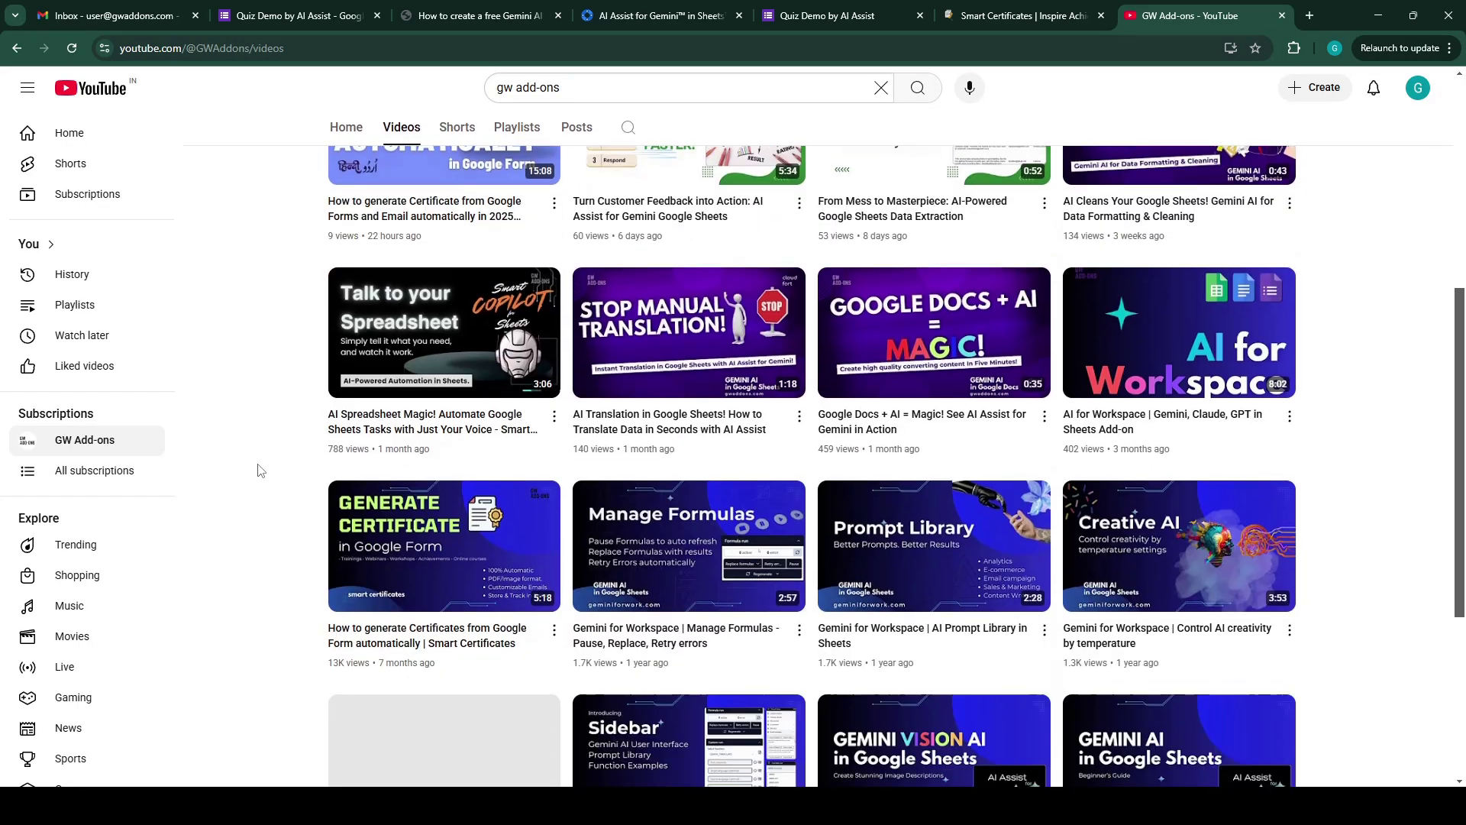
{"action": "scroll", "coordinate": [260, 470], "scroll_direction": "up", "scroll_amount": 4}
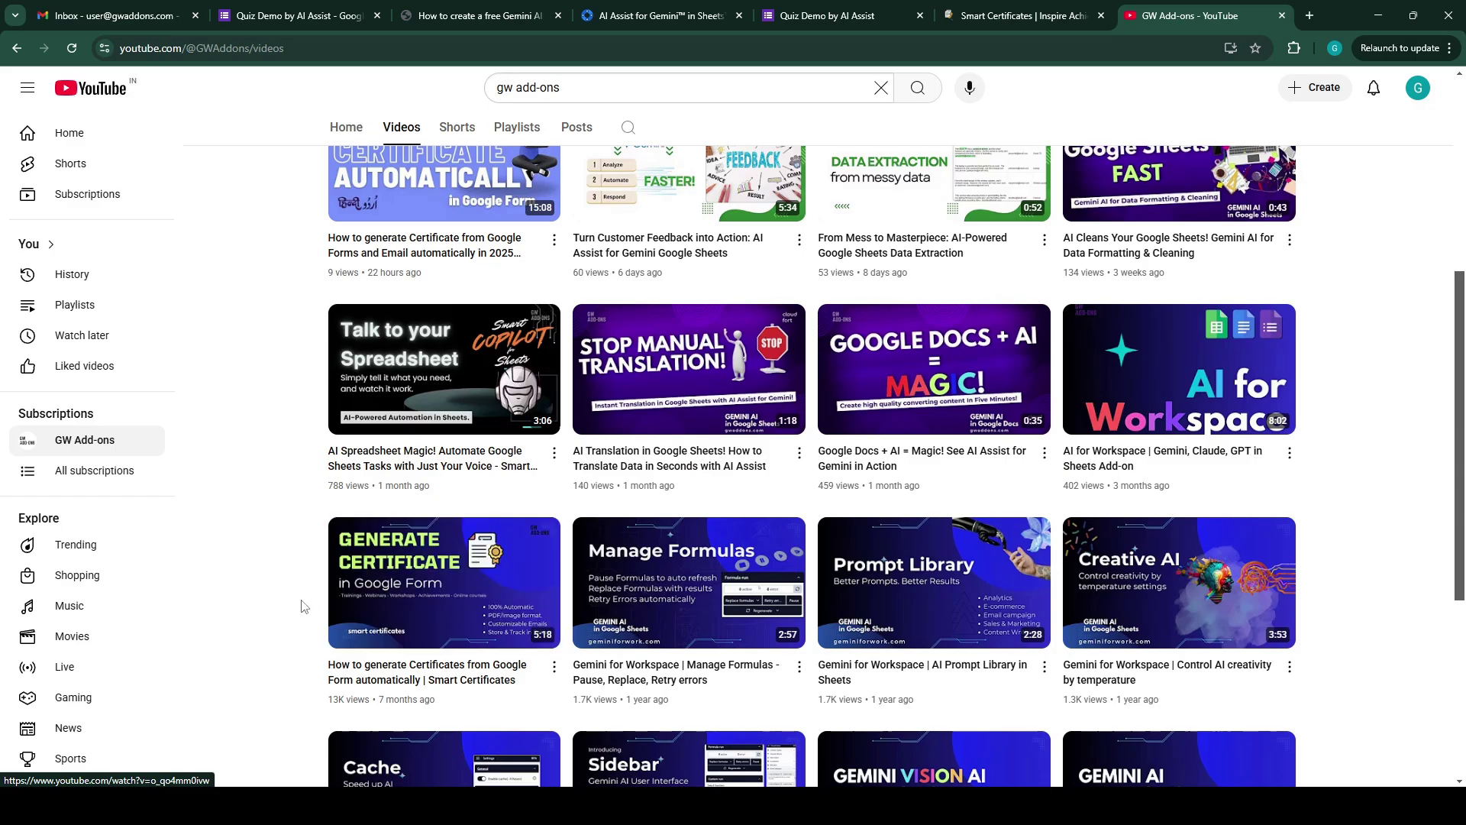
{"action": "scroll", "coordinate": [290, 598], "scroll_direction": "up", "scroll_amount": 5}
{"action": "mouse_move", "coordinate": [372, 599]}
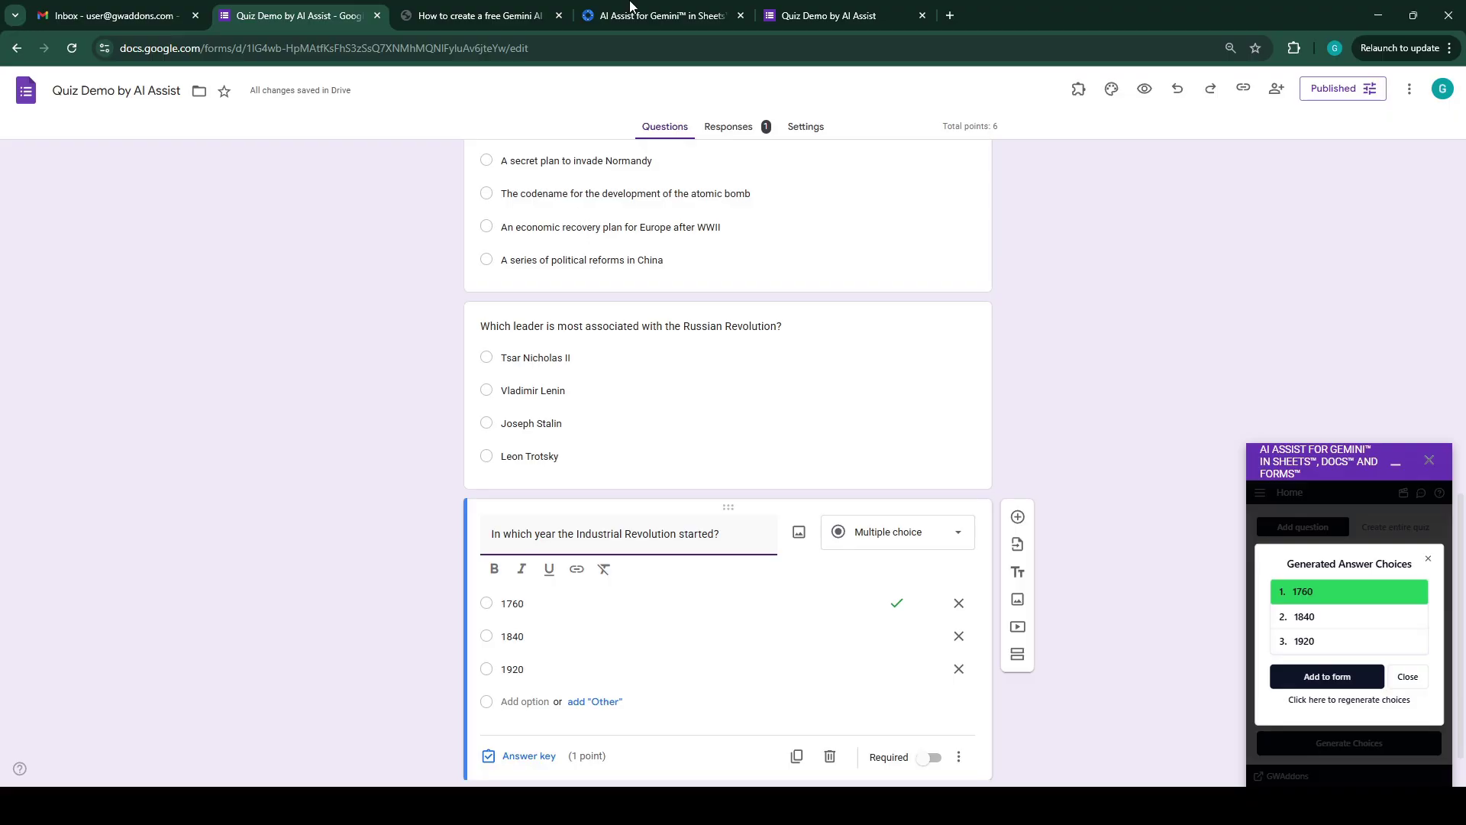
{"action": "left_click", "coordinate": [630, 7]}
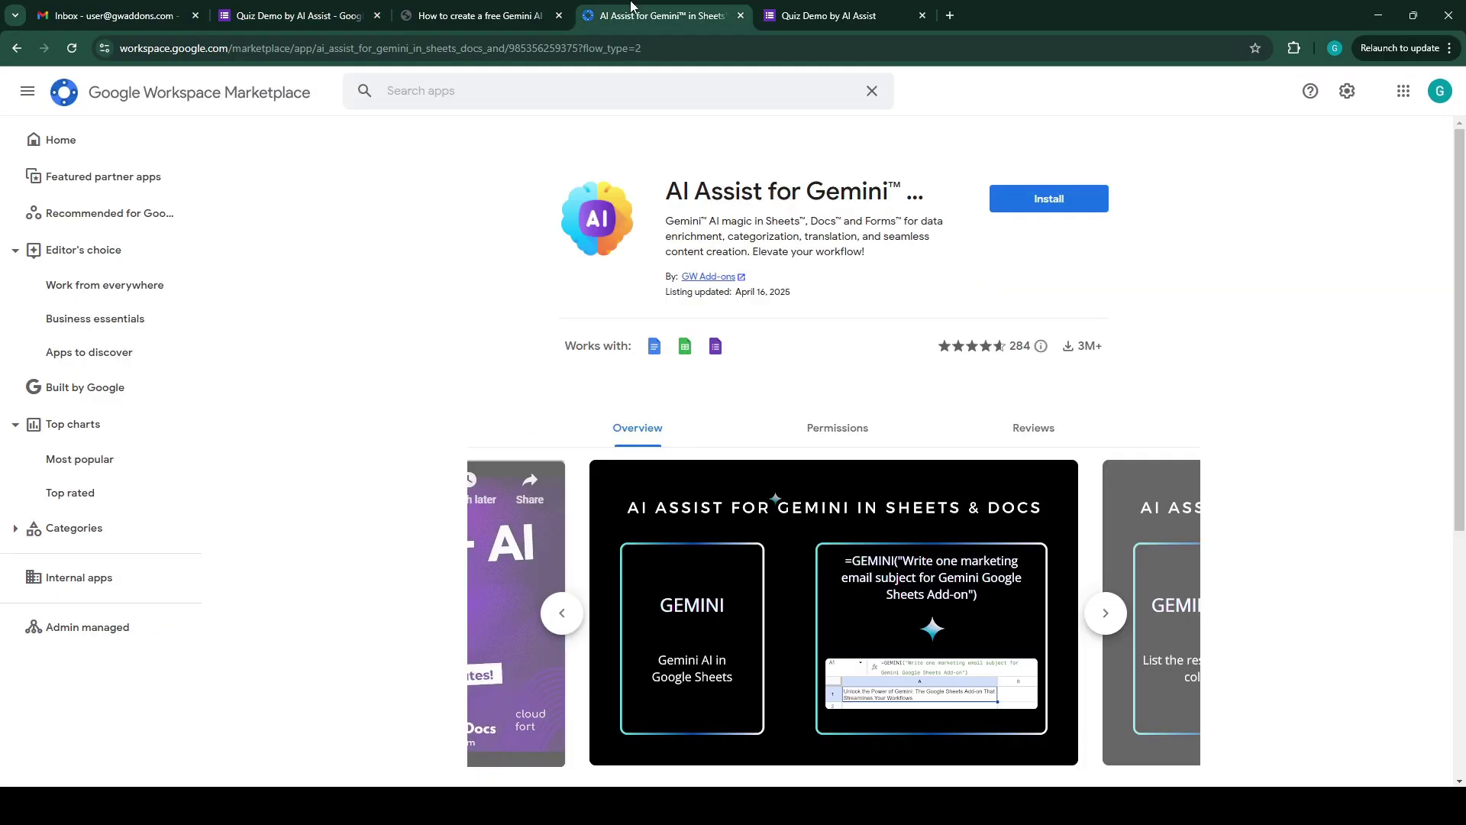